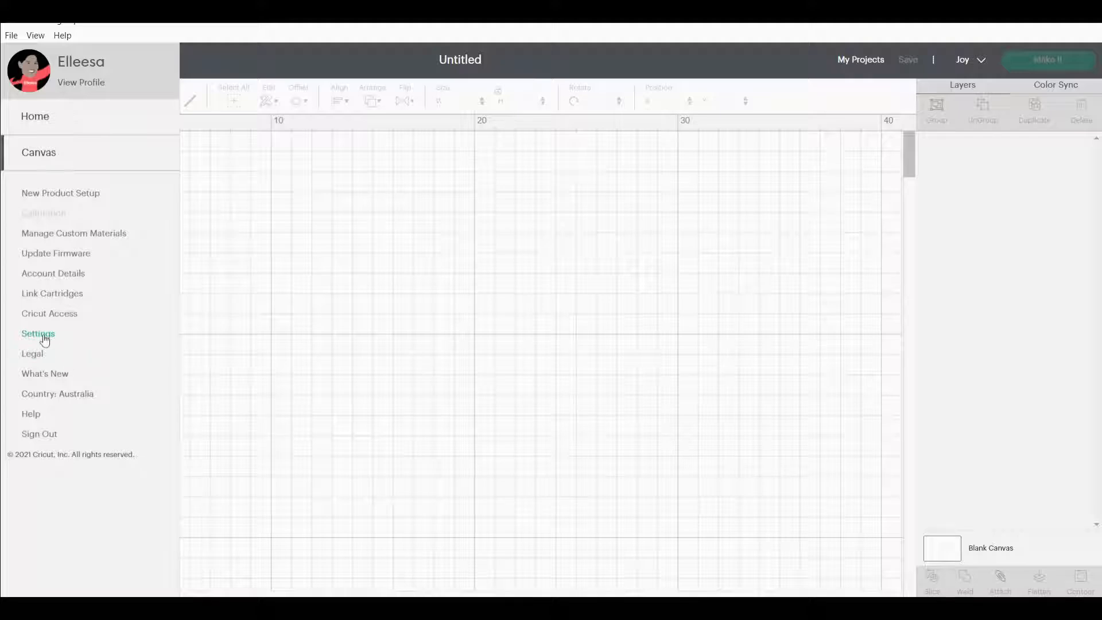
# Step: Set the measurement units to Metric in the Design Space settings
pyautogui.click(41, 334)
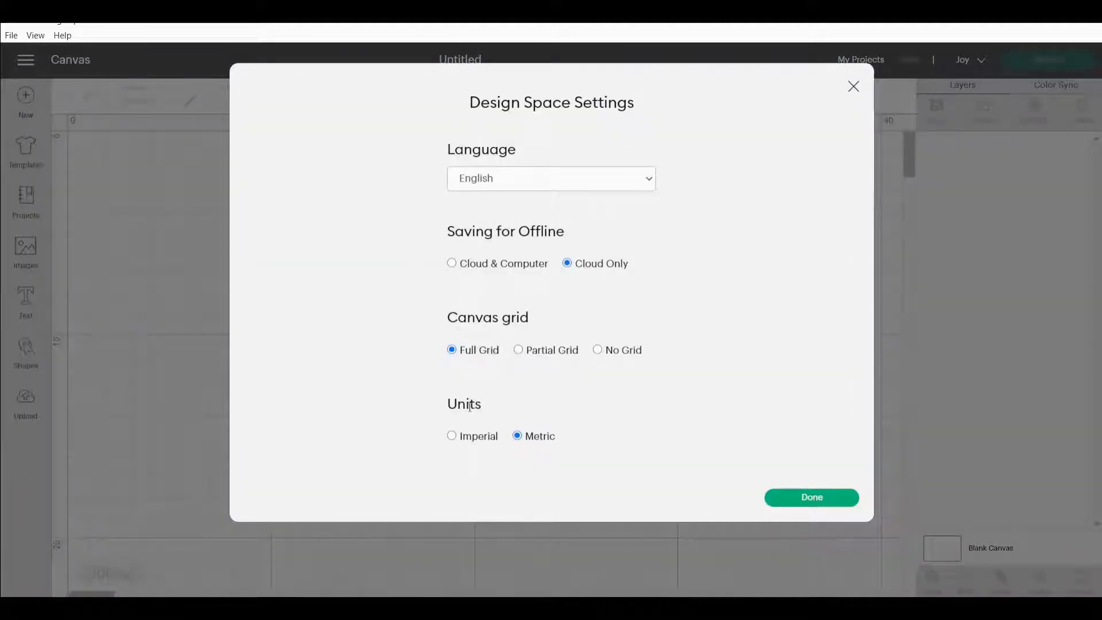
pyautogui.click(450, 435)
pyautogui.click(517, 435)
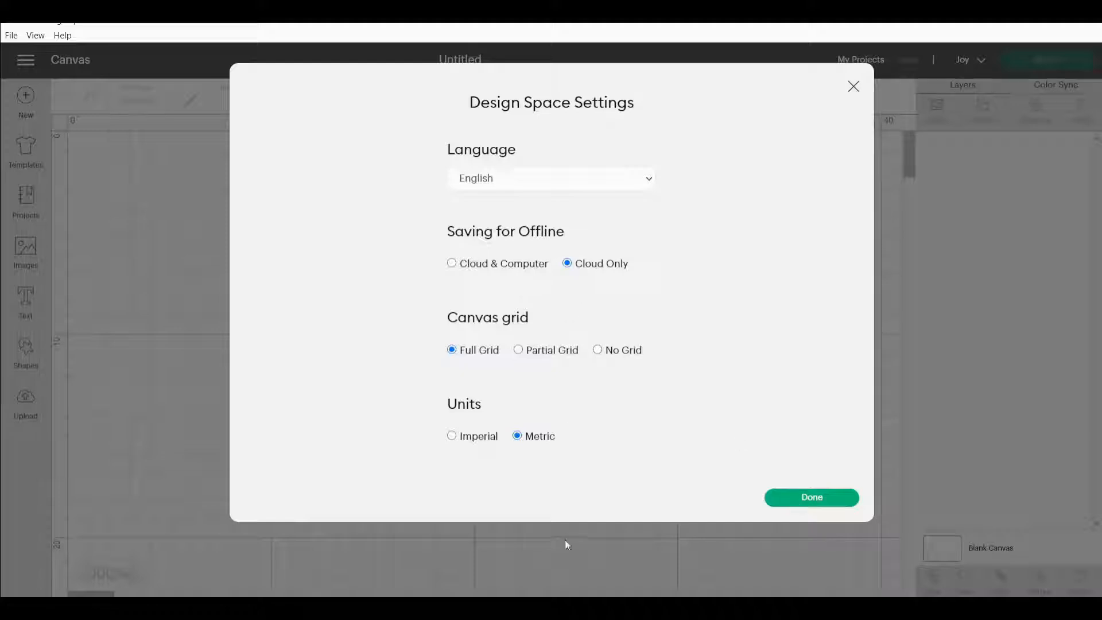
pyautogui.click(806, 497)
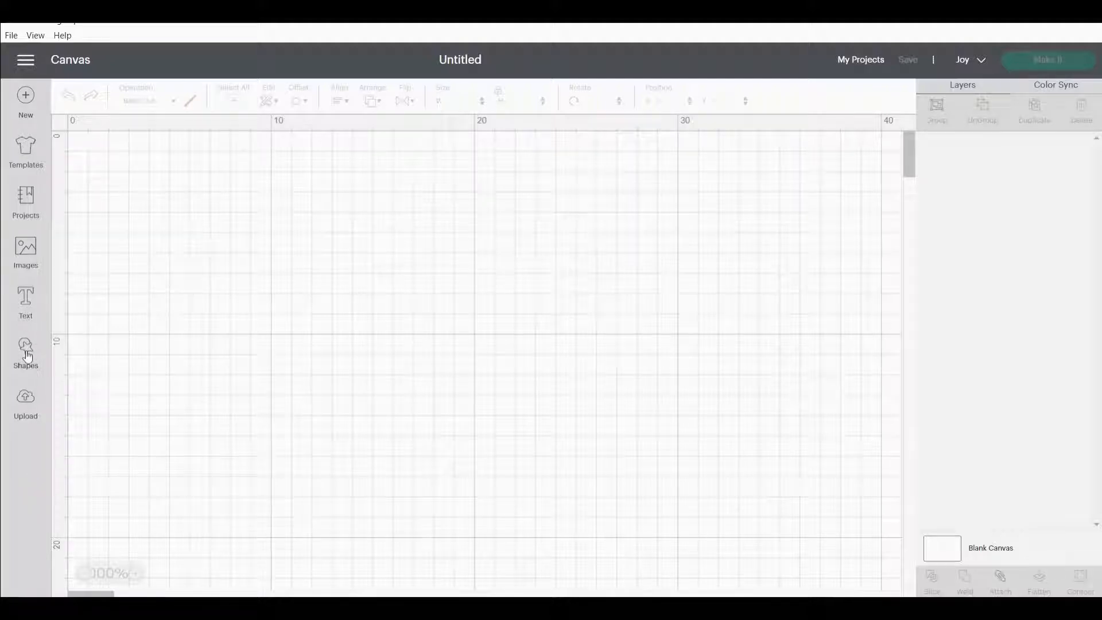
# Step: Insert a square shape on the canvas and unlock its proportions
pyautogui.click(27, 355)
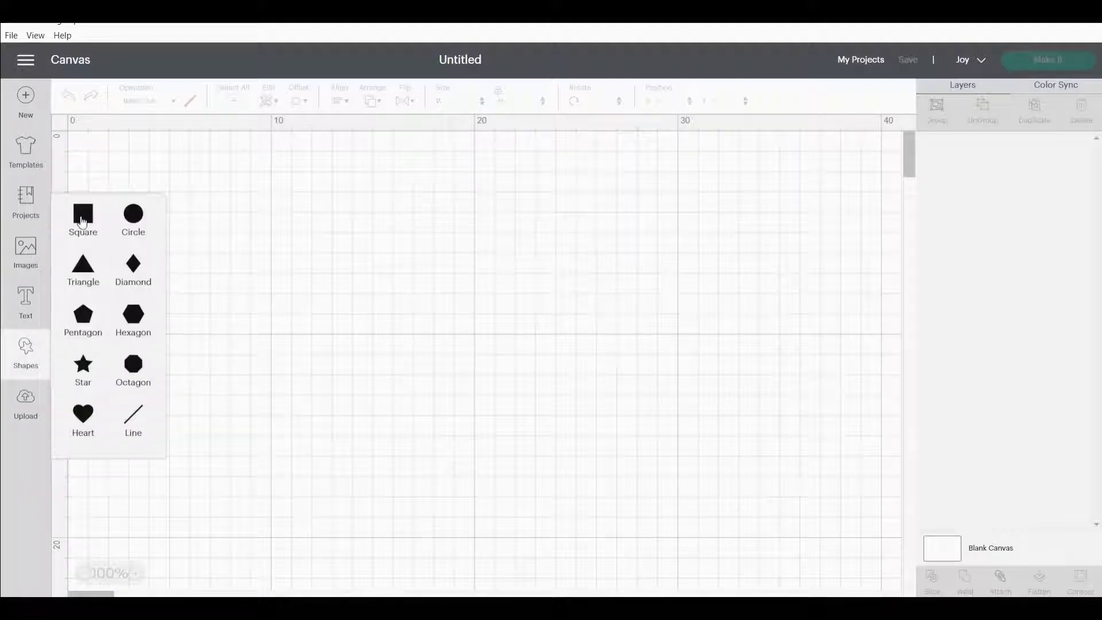
pyautogui.click(82, 222)
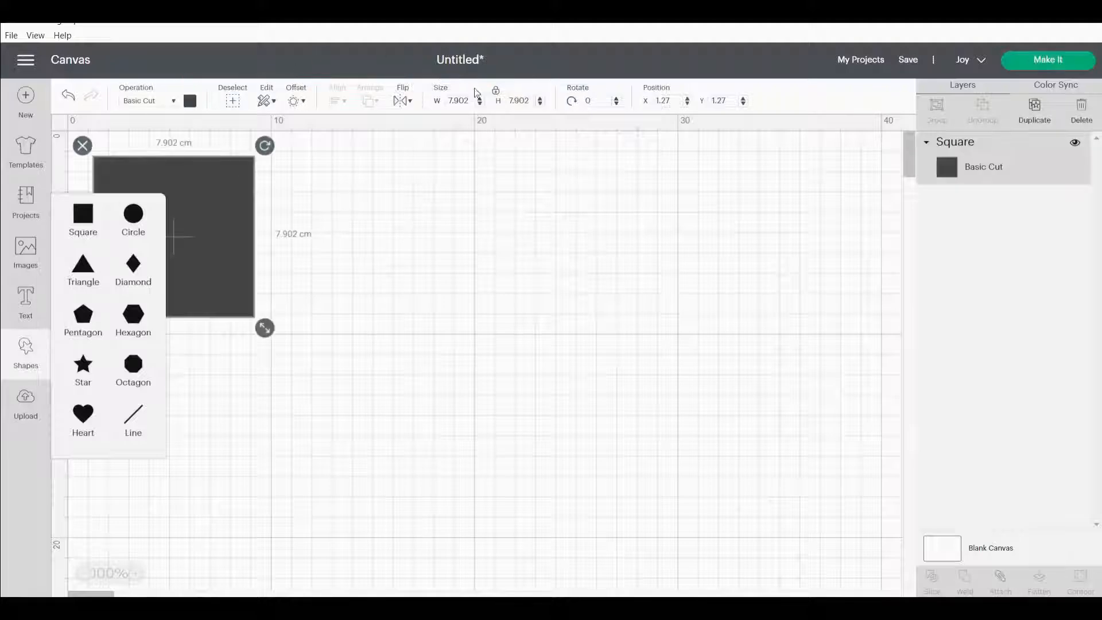
pyautogui.click(496, 93)
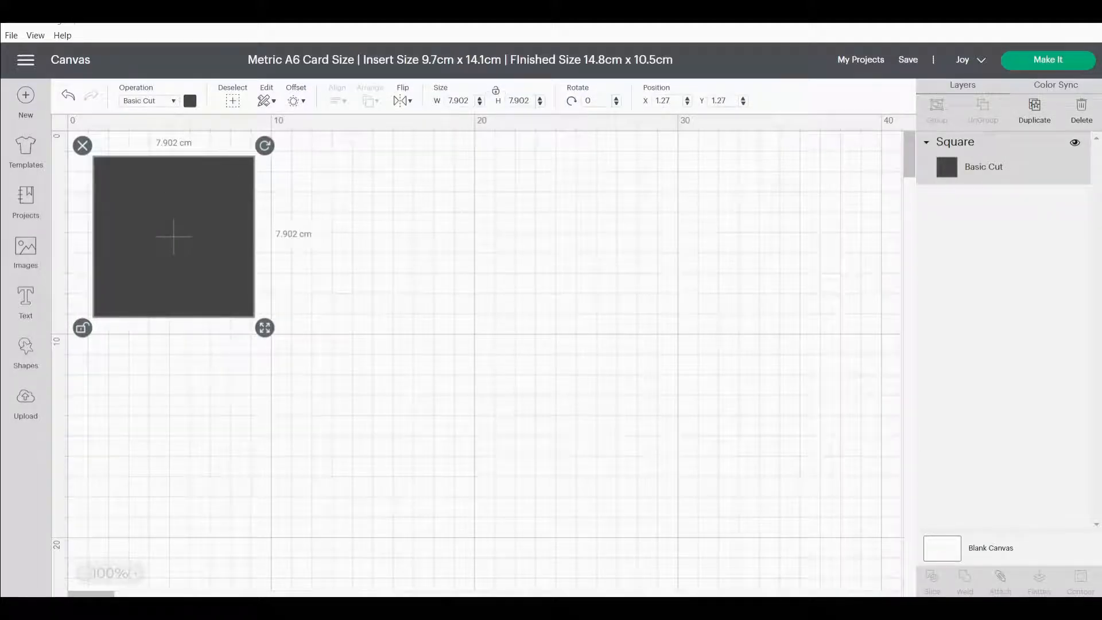
# Step: Resize the square to 9.7 cm wide and 14.1 cm high
pyautogui.click(458, 101)
pyautogui.write('9.7')
pyautogui.press('Tab')
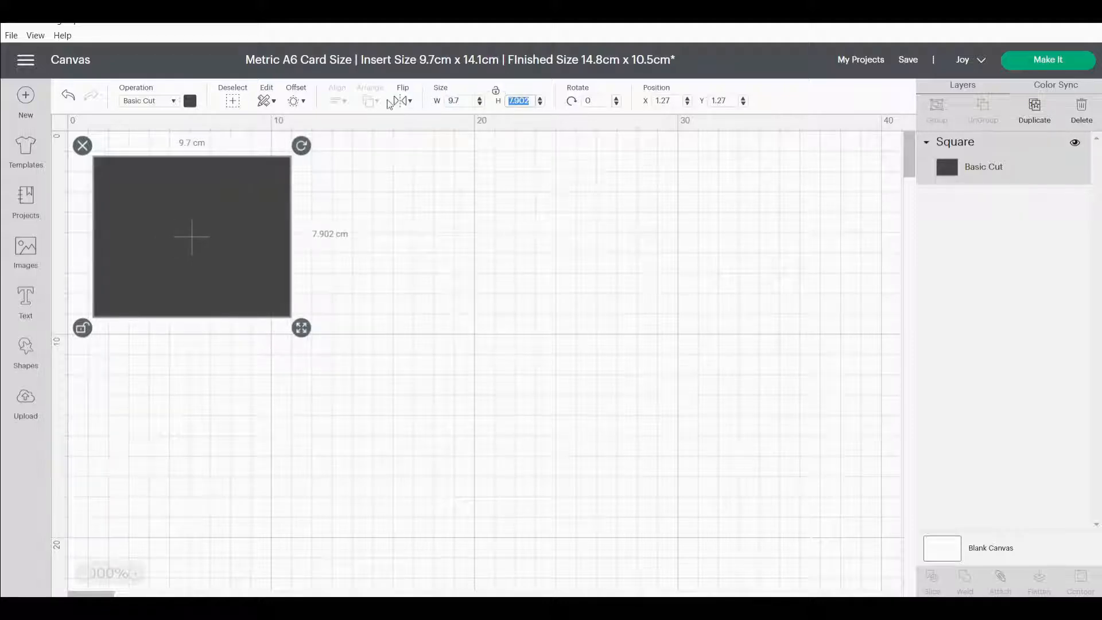
pyautogui.write('14.1')
pyautogui.press('Return')
# Step: Recolor the card rectangle light purple and move it across the canvas to about the 19 cm mark
pyautogui.moveTo(261, 282); pyautogui.dragTo(457, 264)
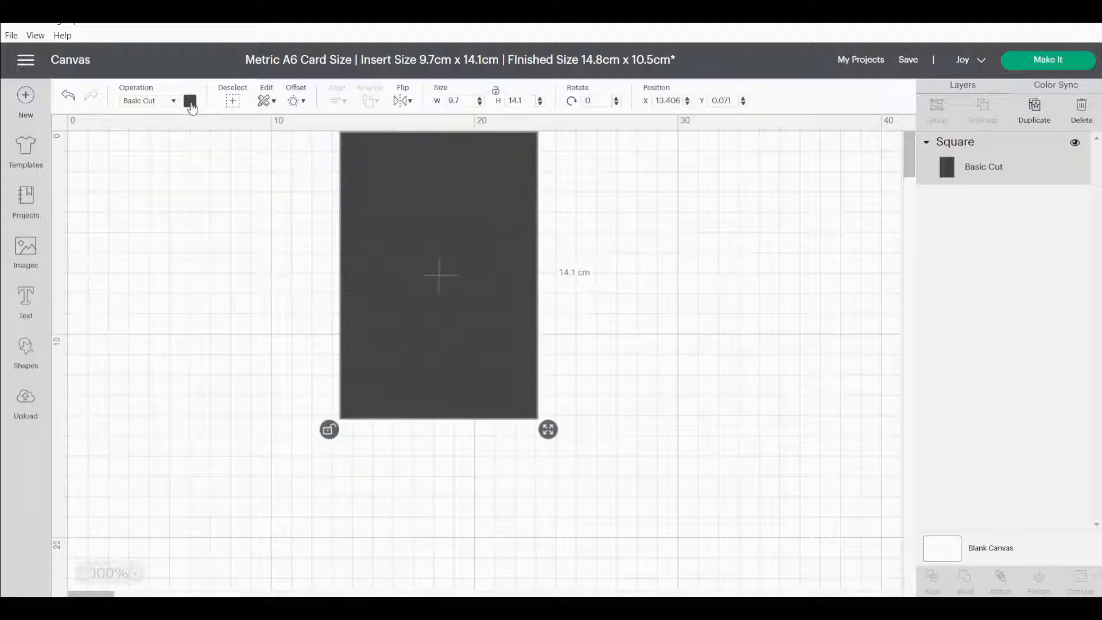
pyautogui.click(190, 101)
pyautogui.click(223, 173)
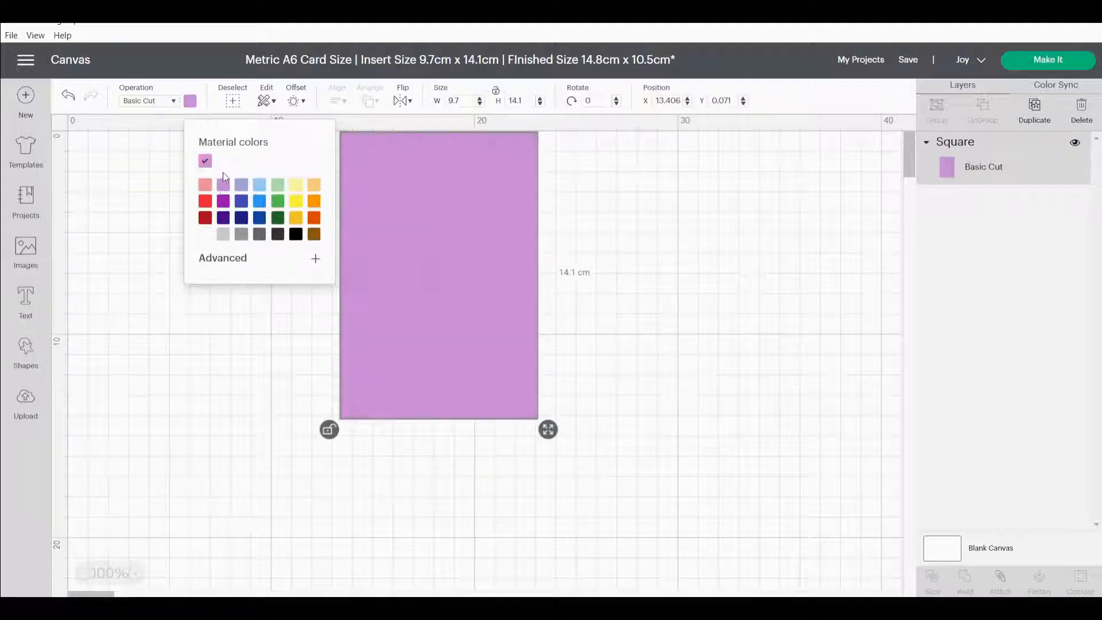
pyautogui.click(591, 233)
pyautogui.moveTo(490, 229); pyautogui.dragTo(604, 242)
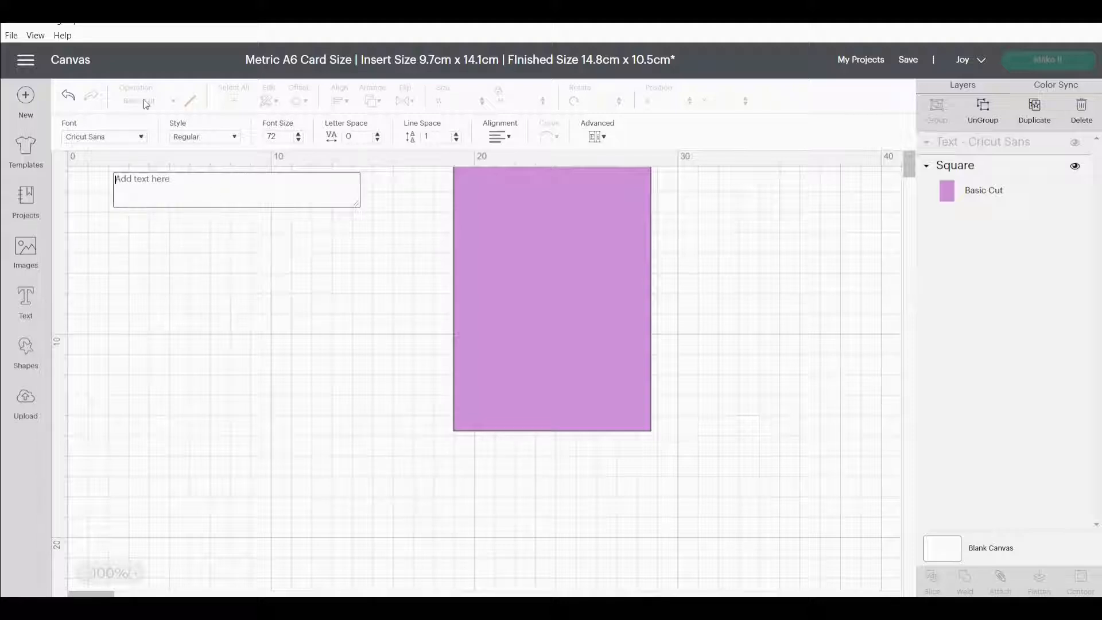
# Step: Open the font list for the empty text box and compare the Cricut fonts with the System fonts
pyautogui.click(127, 138)
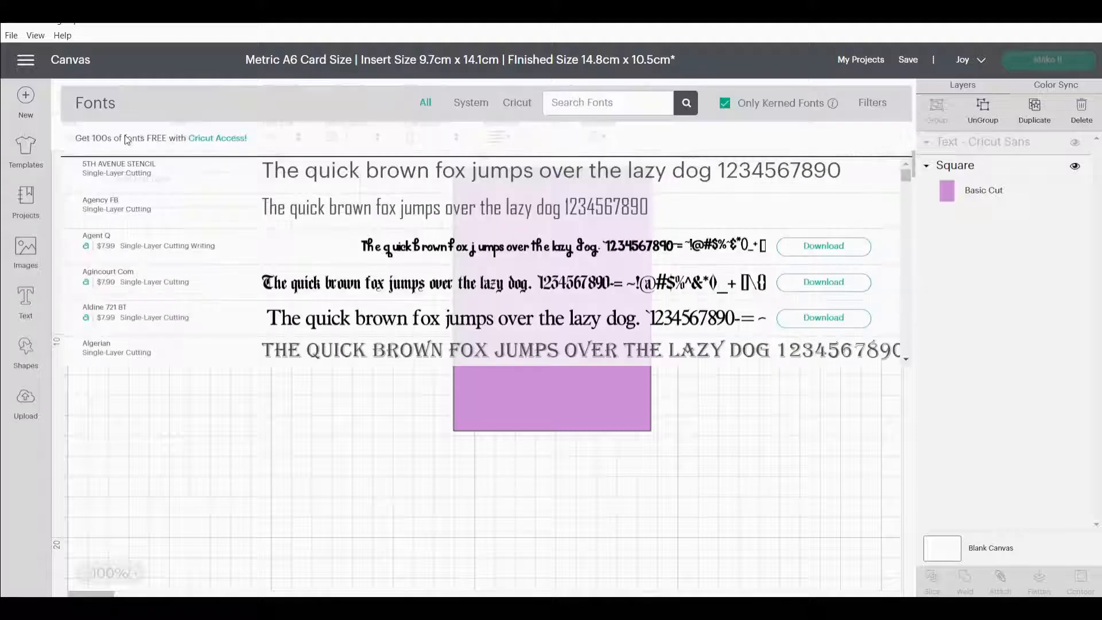
pyautogui.click(516, 103)
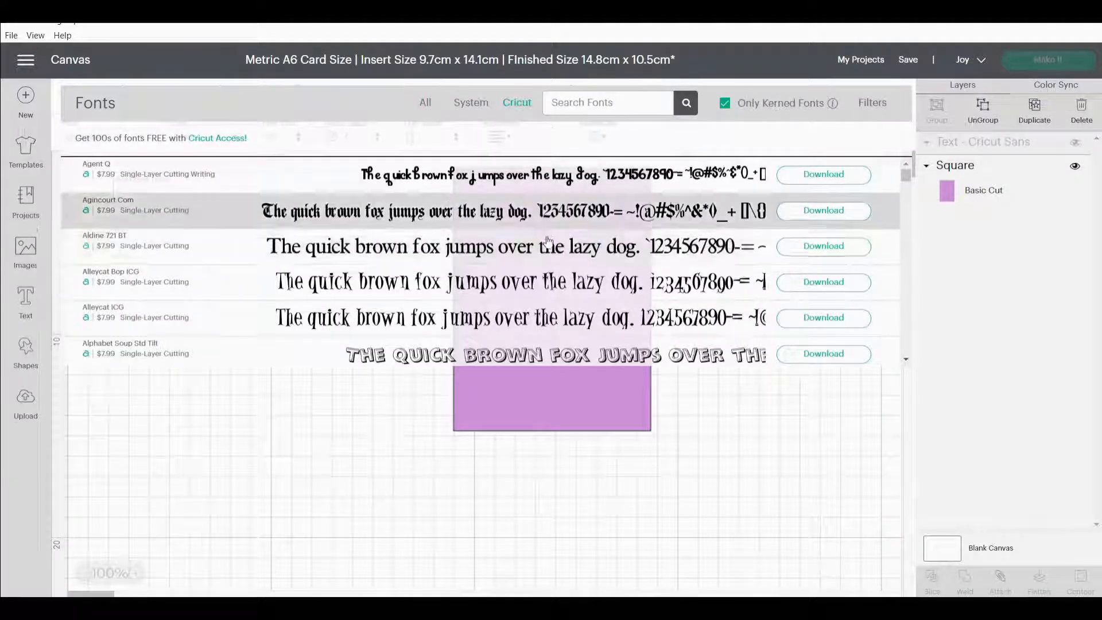
pyautogui.click(470, 110)
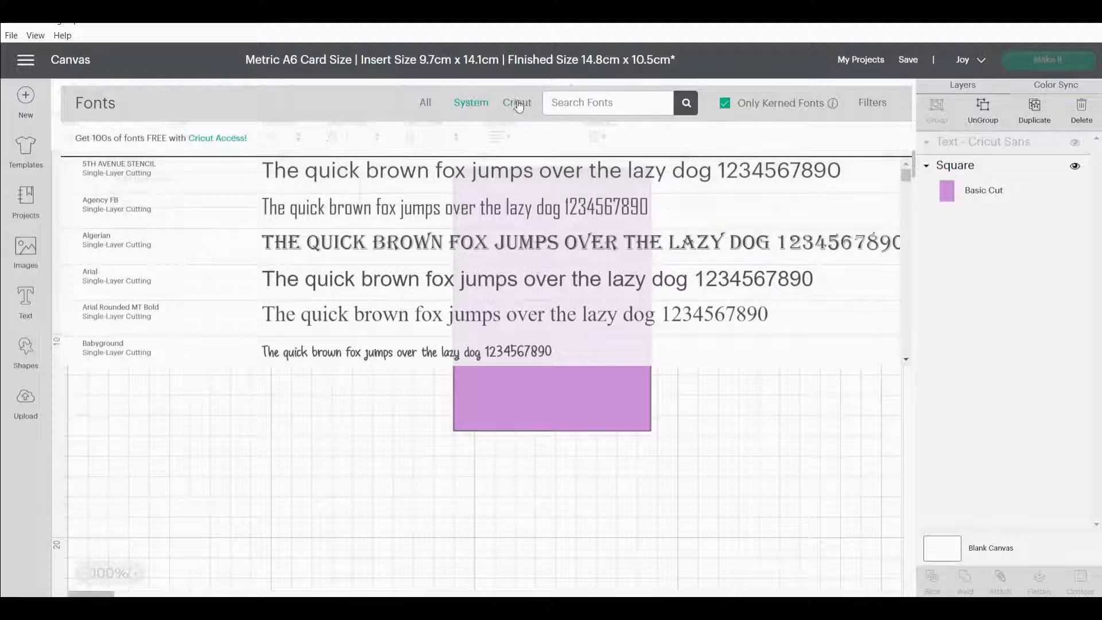
pyautogui.click(518, 105)
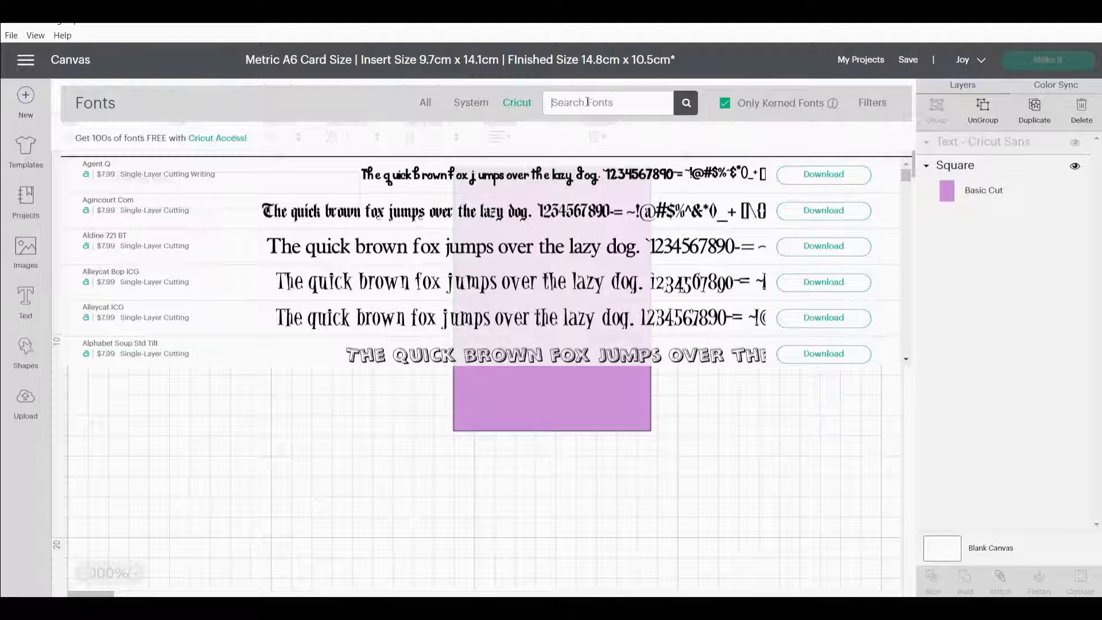
# Step: Search the Cricut fonts for "cricut" with non-kerned fonts included and look through their cutting and writing types
pyautogui.write('cricut')
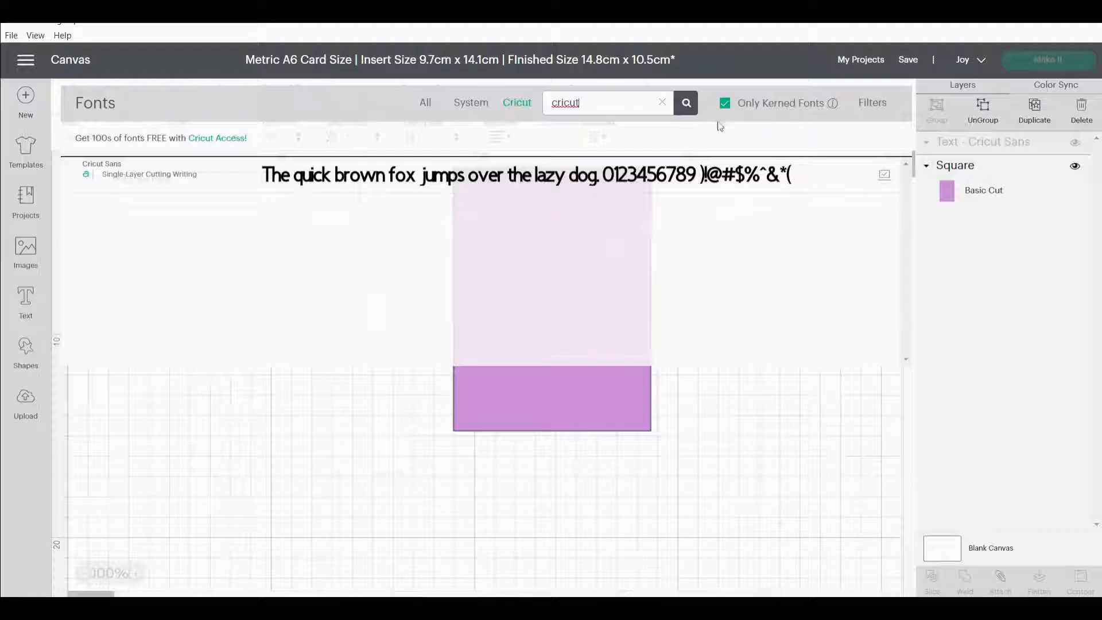
pyautogui.click(726, 106)
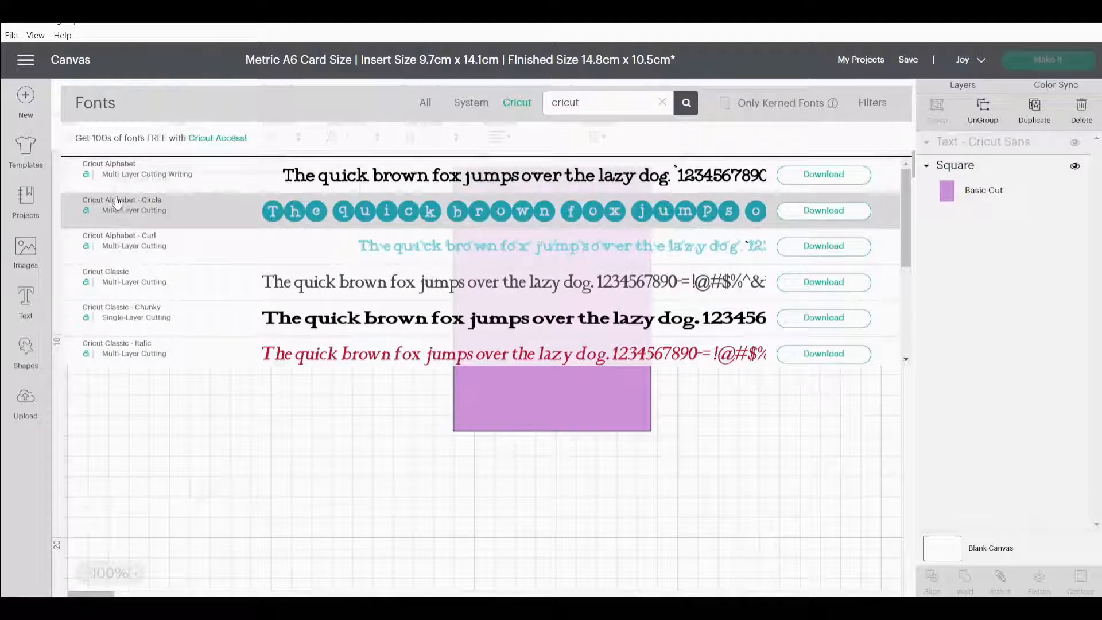
pyautogui.scroll(-2, 251, 297)
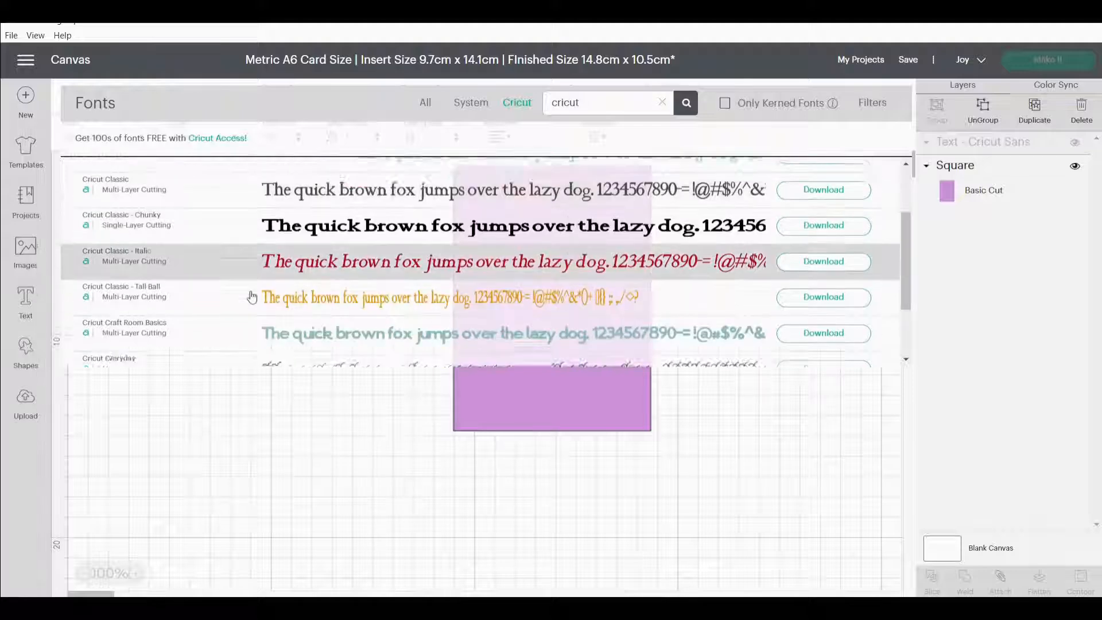
pyautogui.scroll(-2, 252, 296)
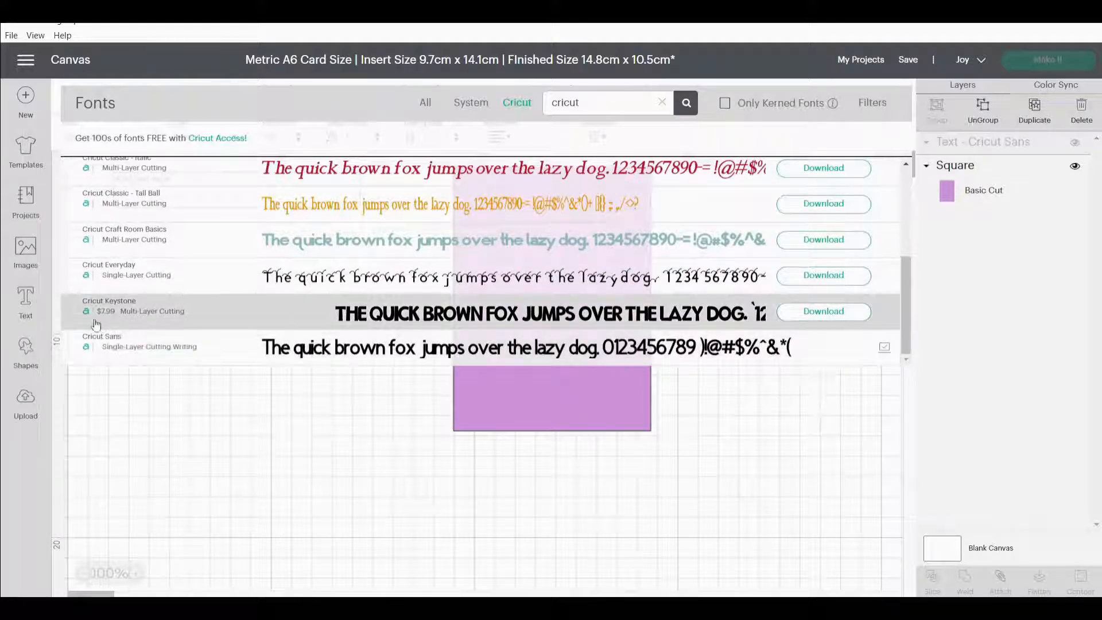
pyautogui.scroll(4, 493, 295)
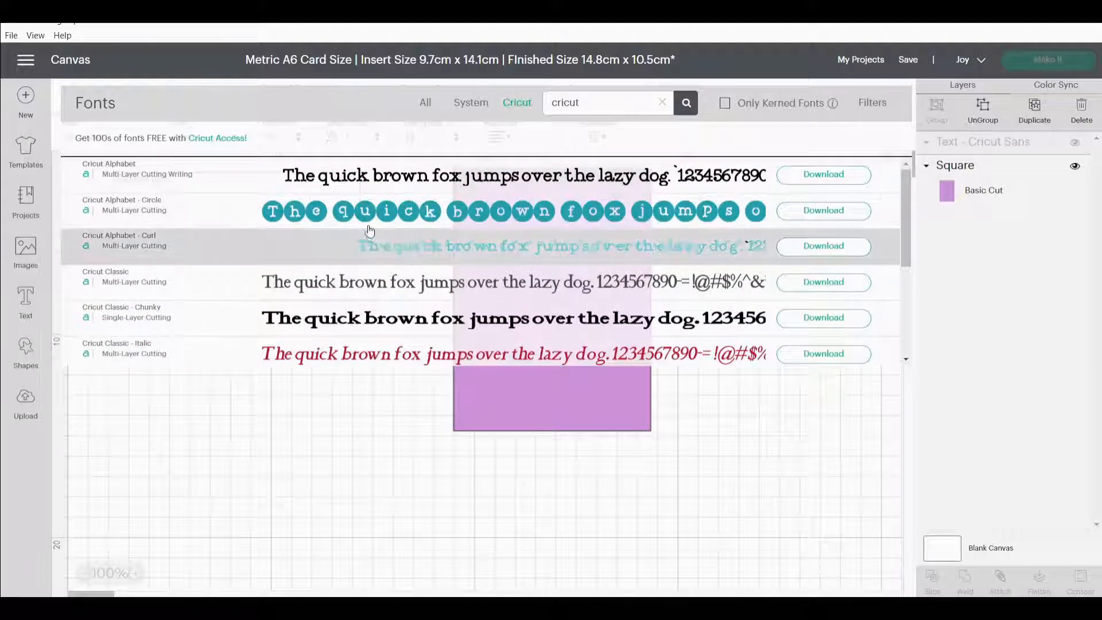
# Step: Filter the "cricut" fonts to Writing fonts only, examine them, and remove the filter
pyautogui.click(865, 108)
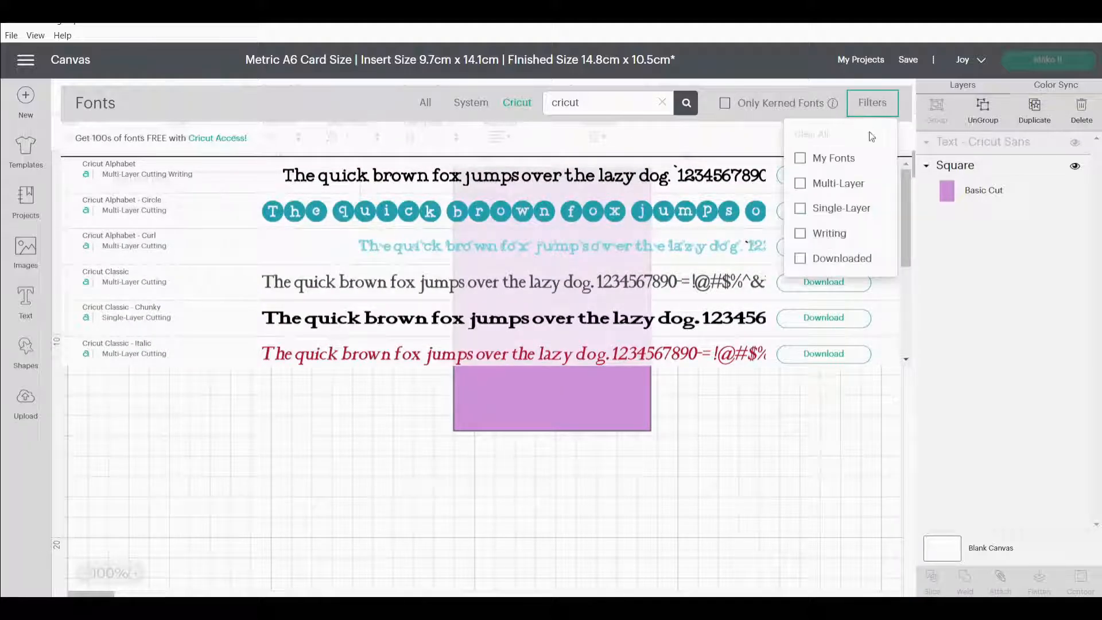
pyautogui.click(822, 235)
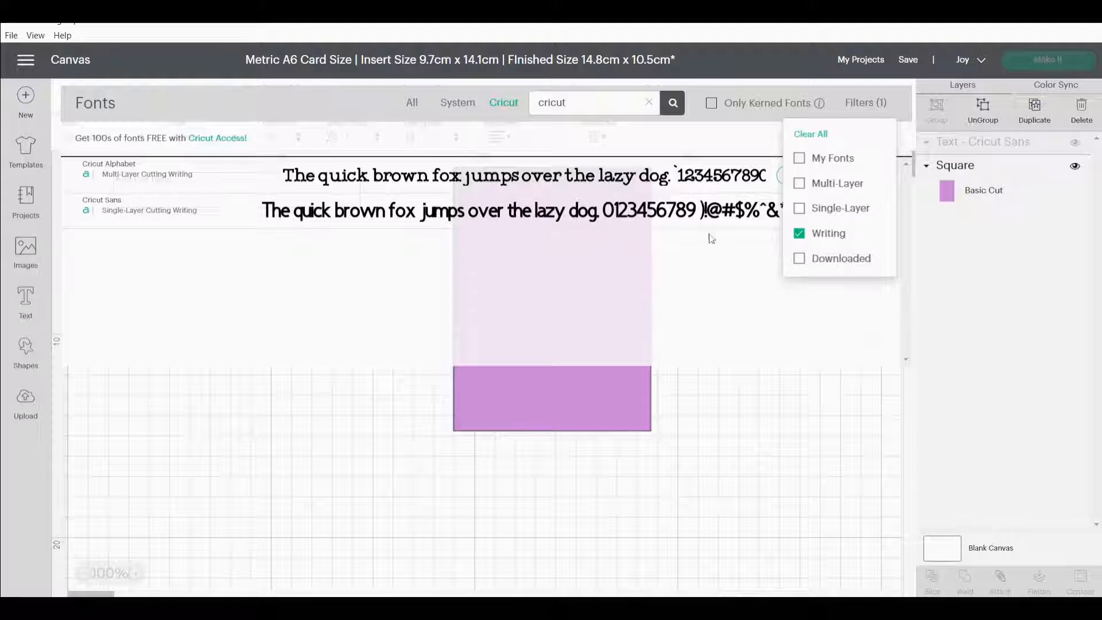
pyautogui.click(818, 234)
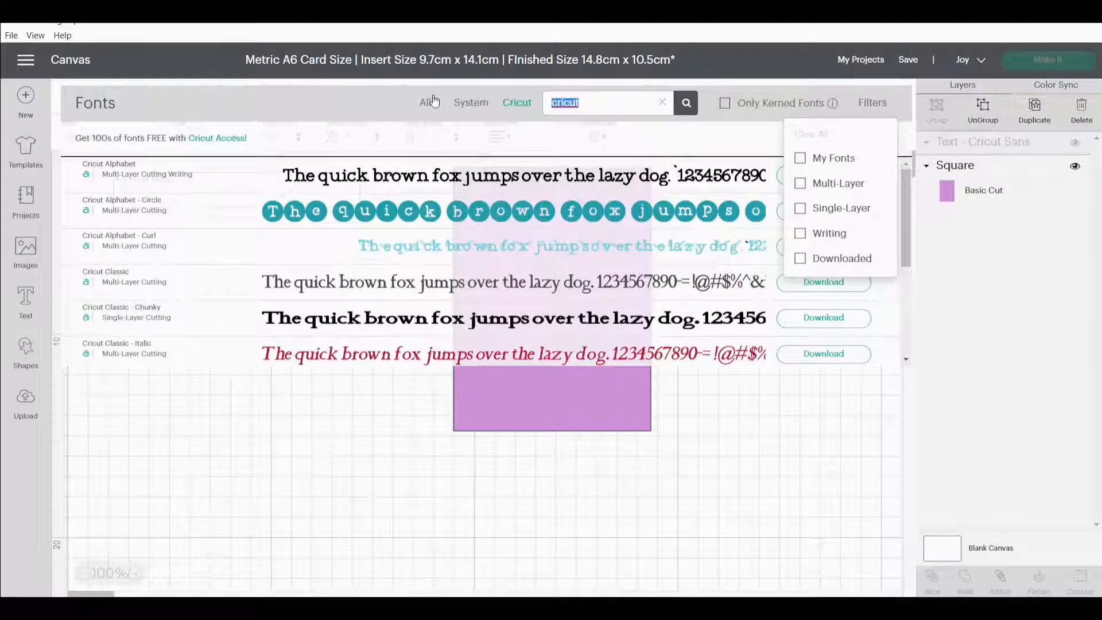
# Step: Search the fonts for "stencil", apply Signa Stencil to the empty text box, and leave the text box
pyautogui.write('stencil')
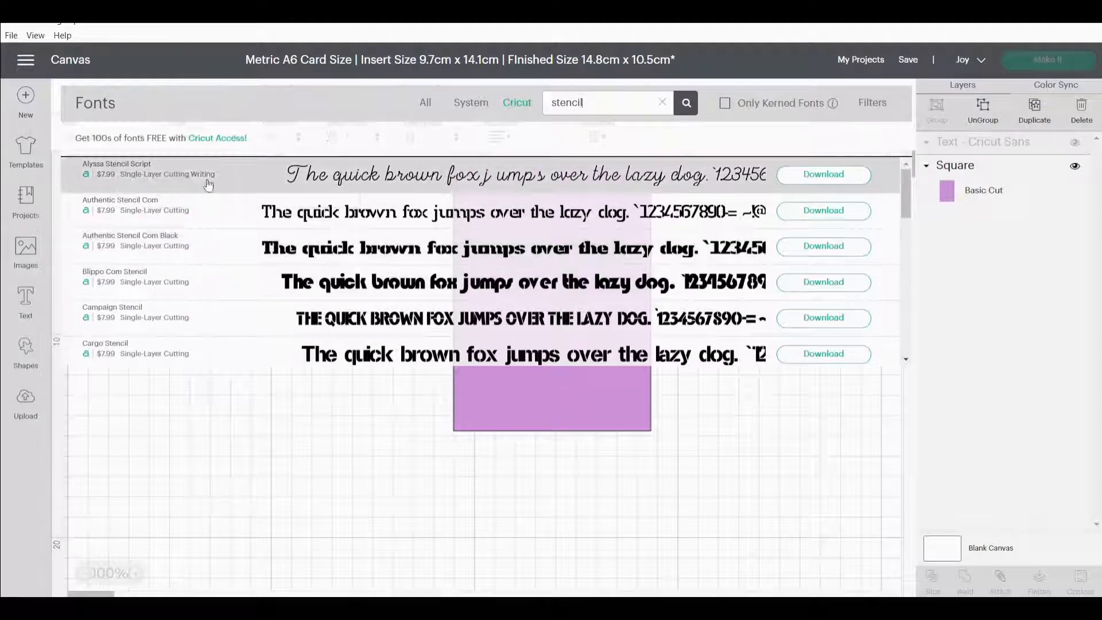
pyautogui.scroll(-1, 907, 219)
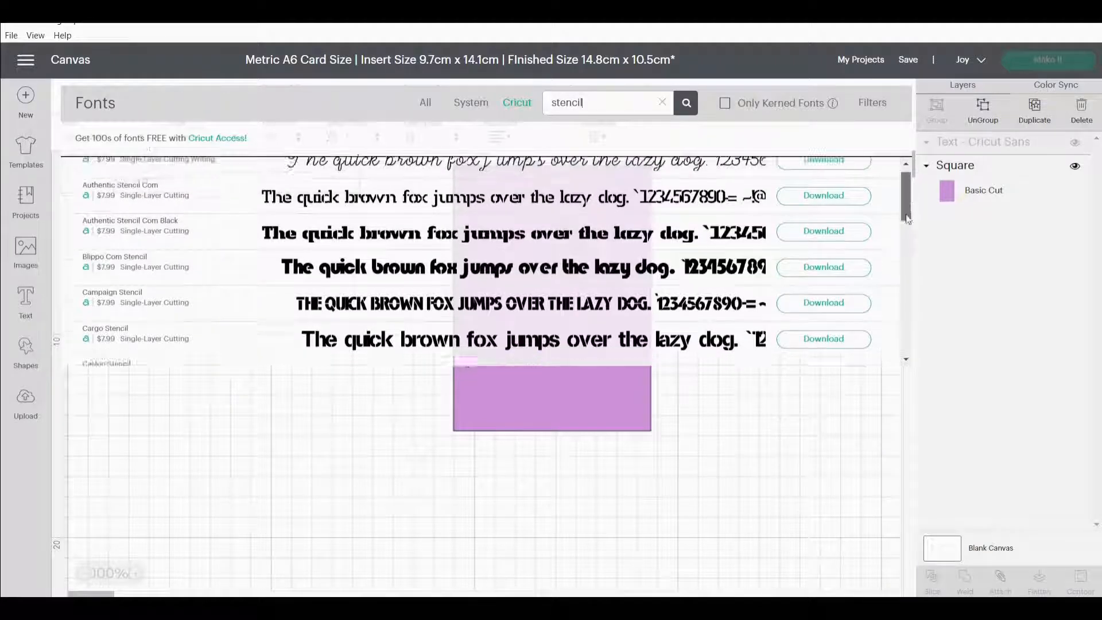
pyautogui.moveTo(907, 218); pyautogui.dragTo(900, 347)
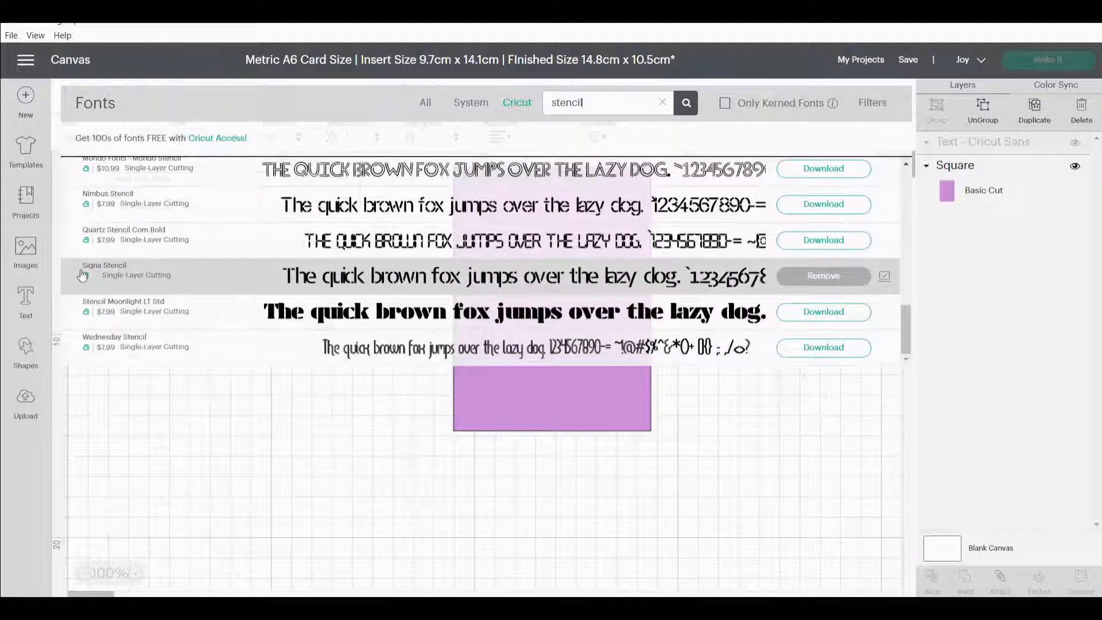
pyautogui.click(553, 285)
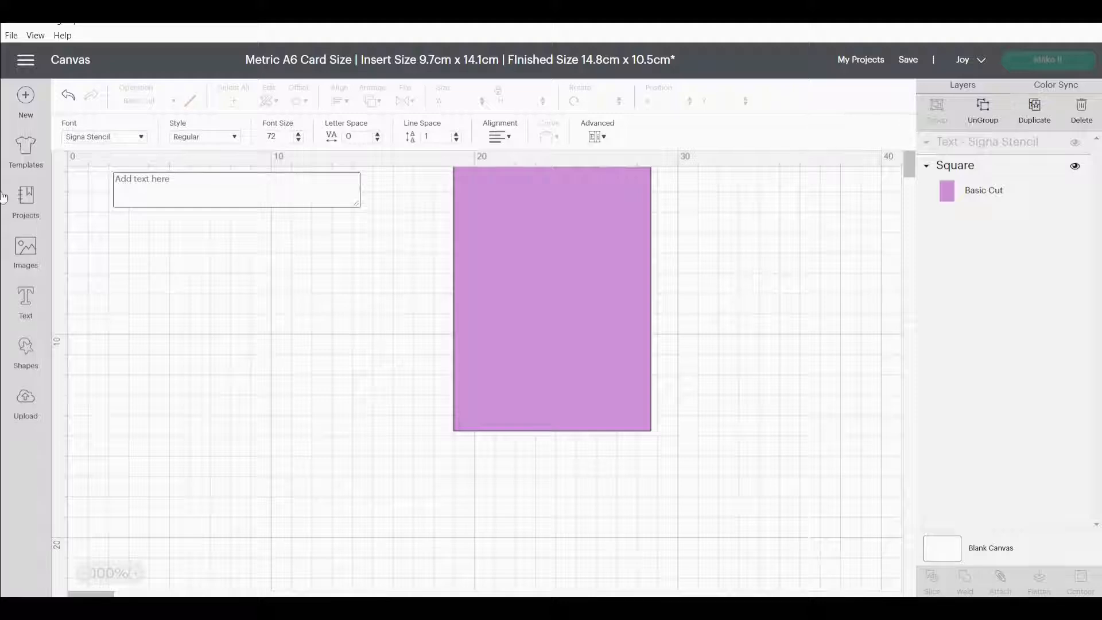
pyautogui.click(172, 274)
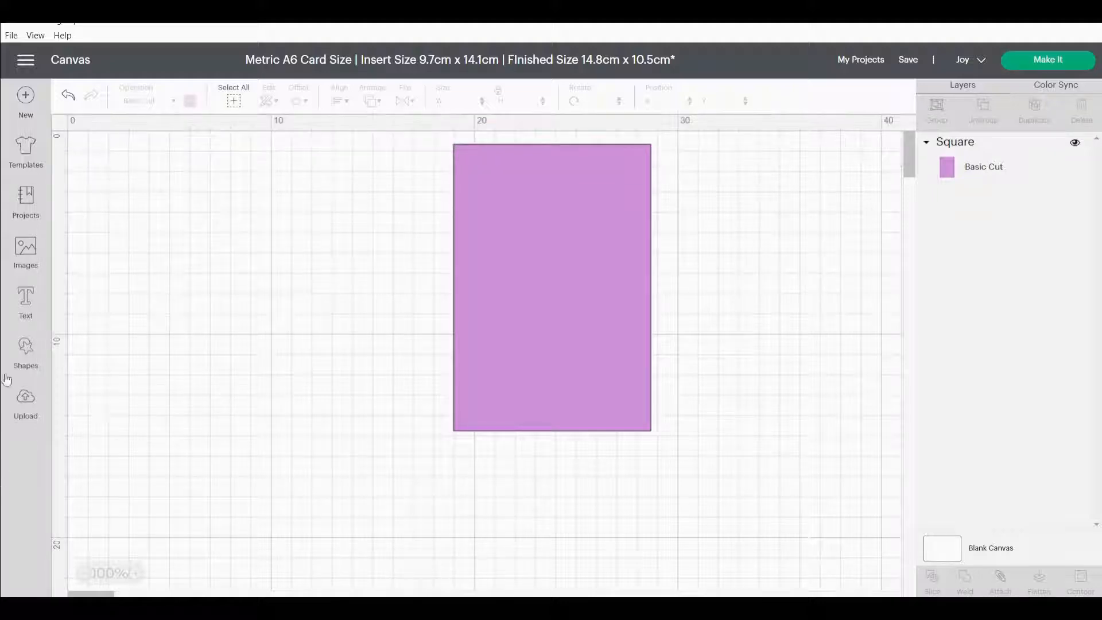
# Step: Open the image library, view only the Cricut Access images, and clear that filter
pyautogui.click(25, 252)
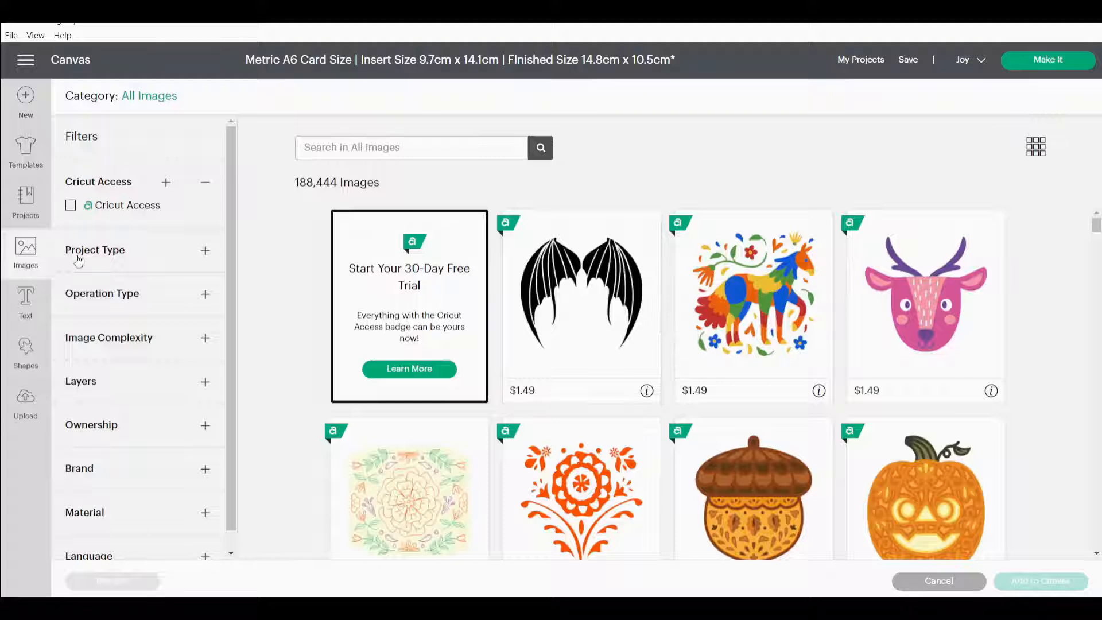
pyautogui.click(70, 207)
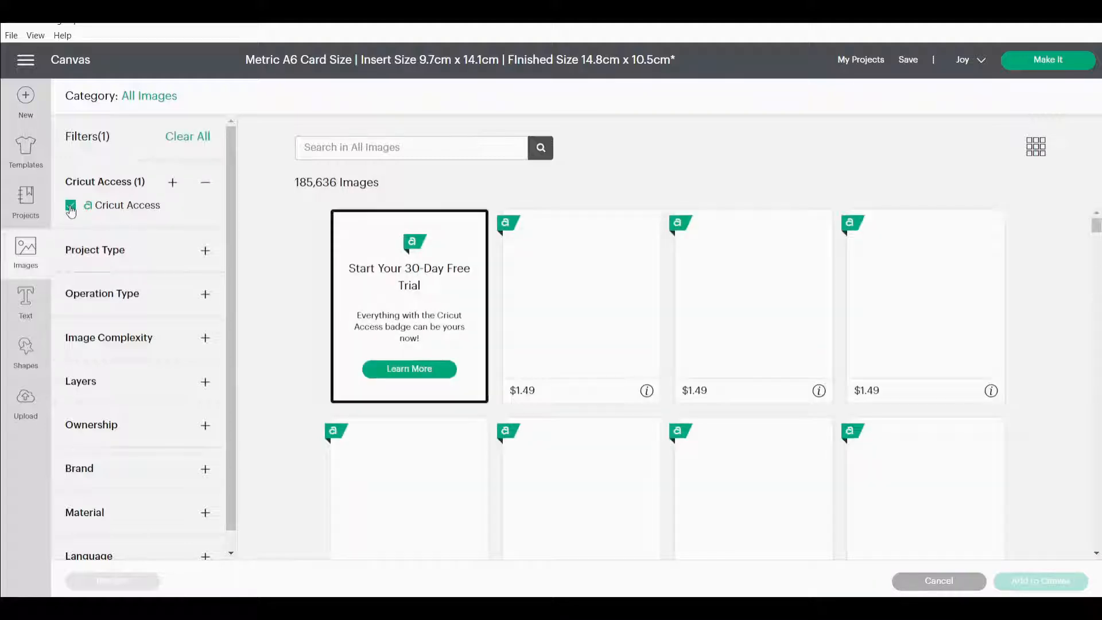
pyautogui.click(71, 206)
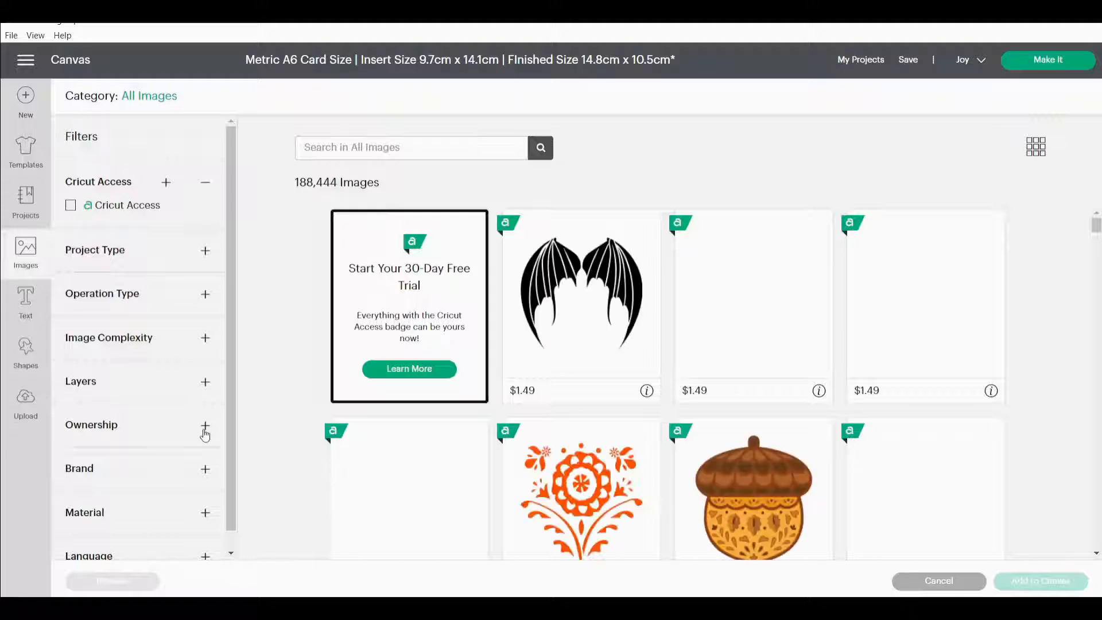
# Step: Filter the image library to Free images, browse them, and search for "card"
pyautogui.click(205, 425)
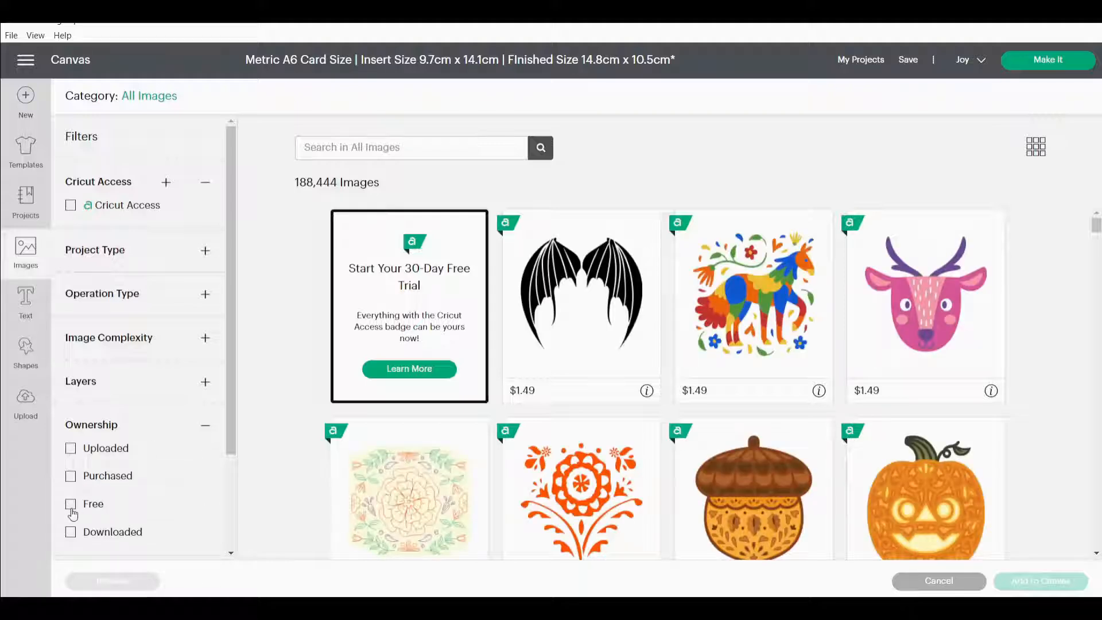
pyautogui.click(71, 504)
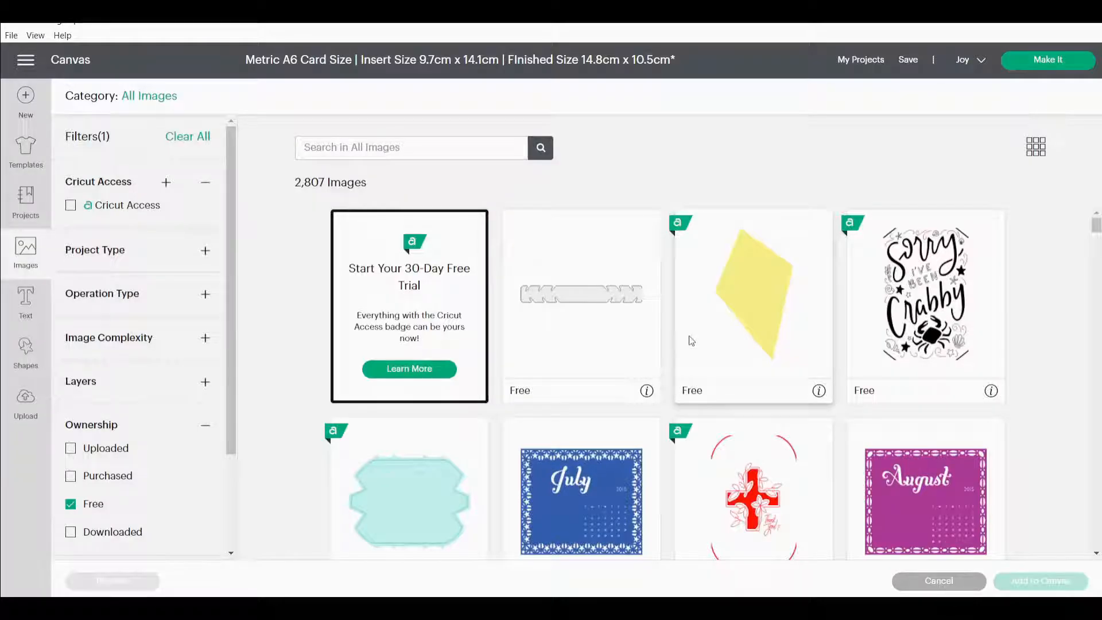
pyautogui.scroll(-5, 811, 386)
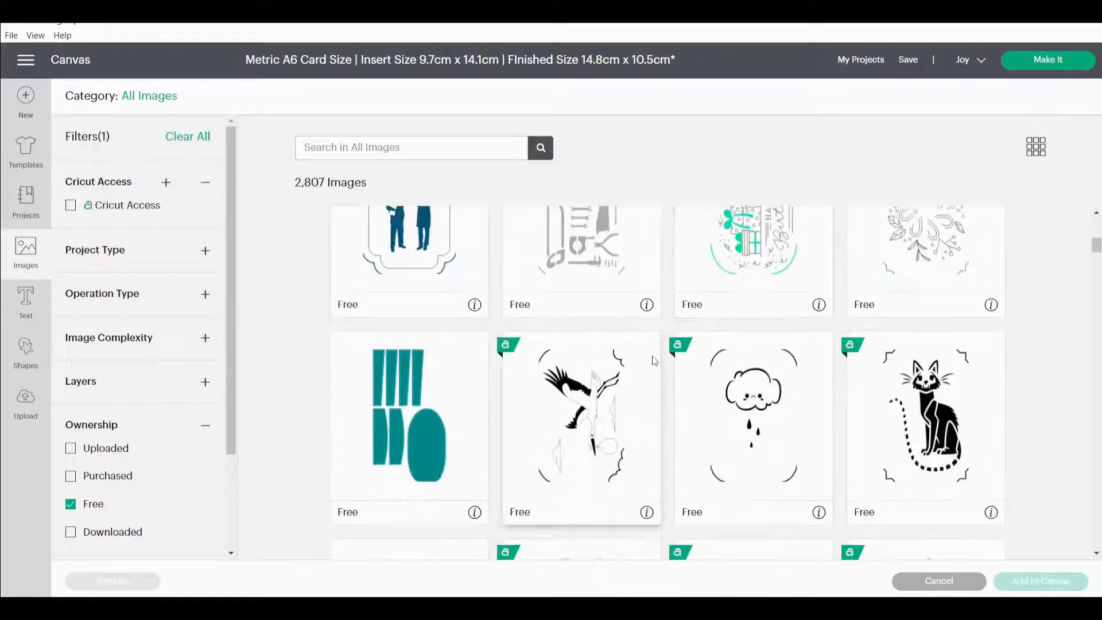
pyautogui.scroll(5, 649, 372)
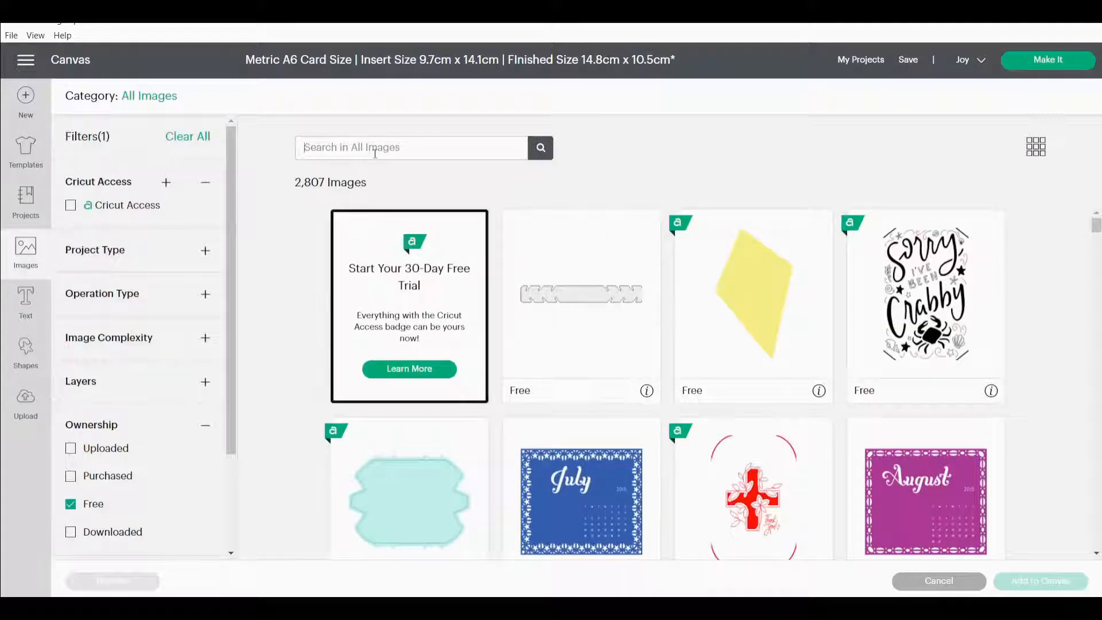
pyautogui.click(375, 152)
pyautogui.write('card')
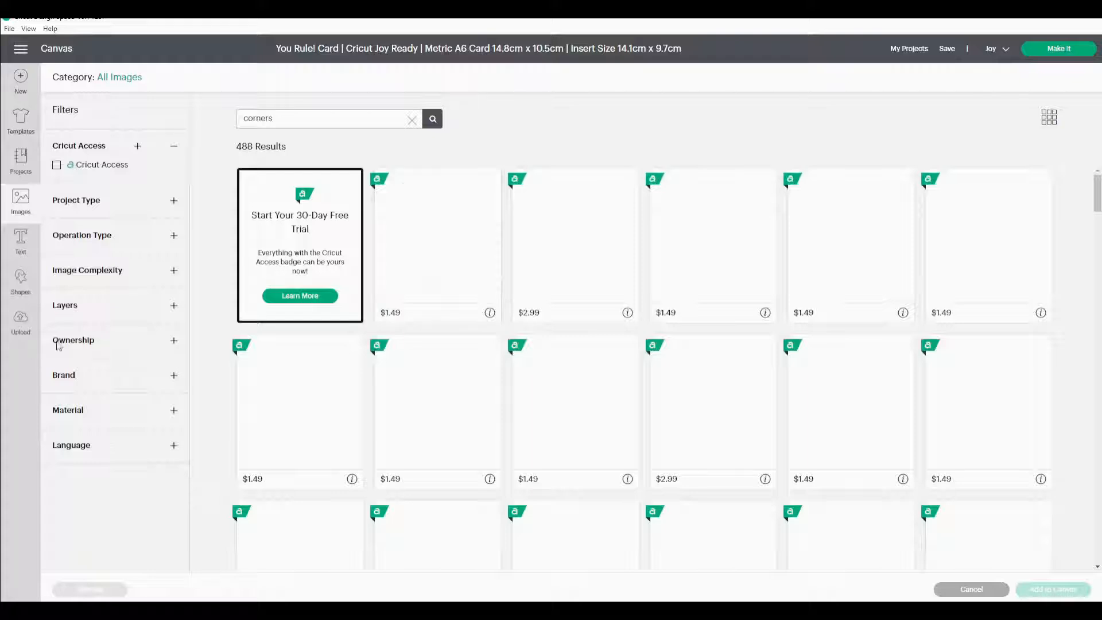
# Step: Filter the "corners" results to Free images and add the insert card image with straight corner slits to the canvas
pyautogui.click(81, 340)
pyautogui.click(81, 405)
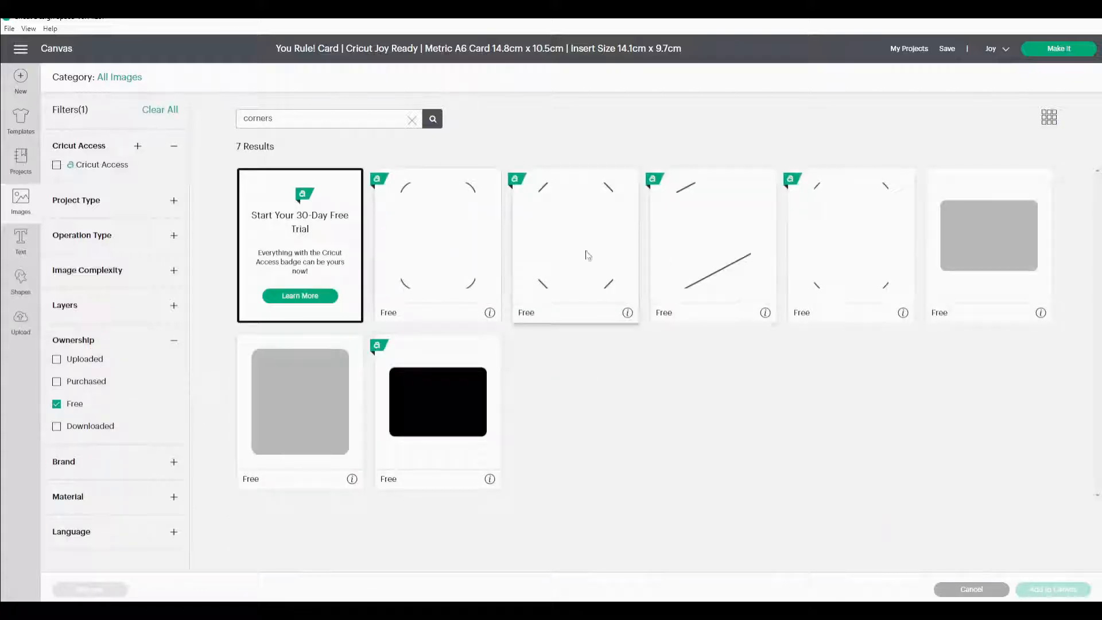
pyautogui.click(585, 253)
pyautogui.click(1048, 588)
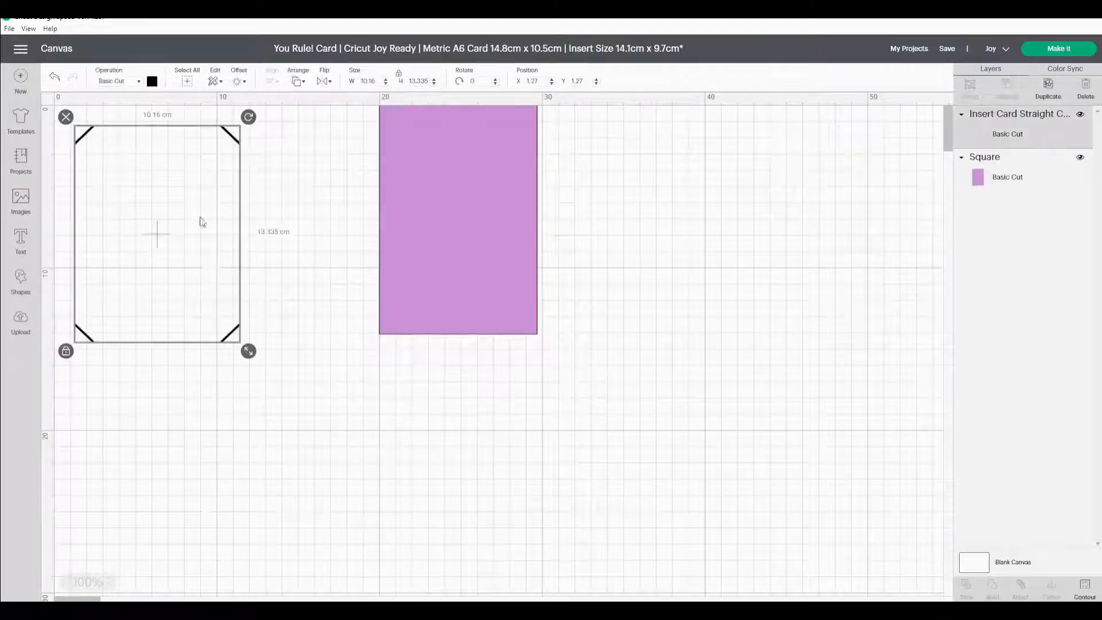
# Step: Unlock the corner-slit image's proportions, set its size to 9.7 cm wide by 14.1 cm high, and relock them
pyautogui.click(399, 73)
pyautogui.click(382, 80)
pyautogui.press('Return')
pyautogui.click(406, 81)
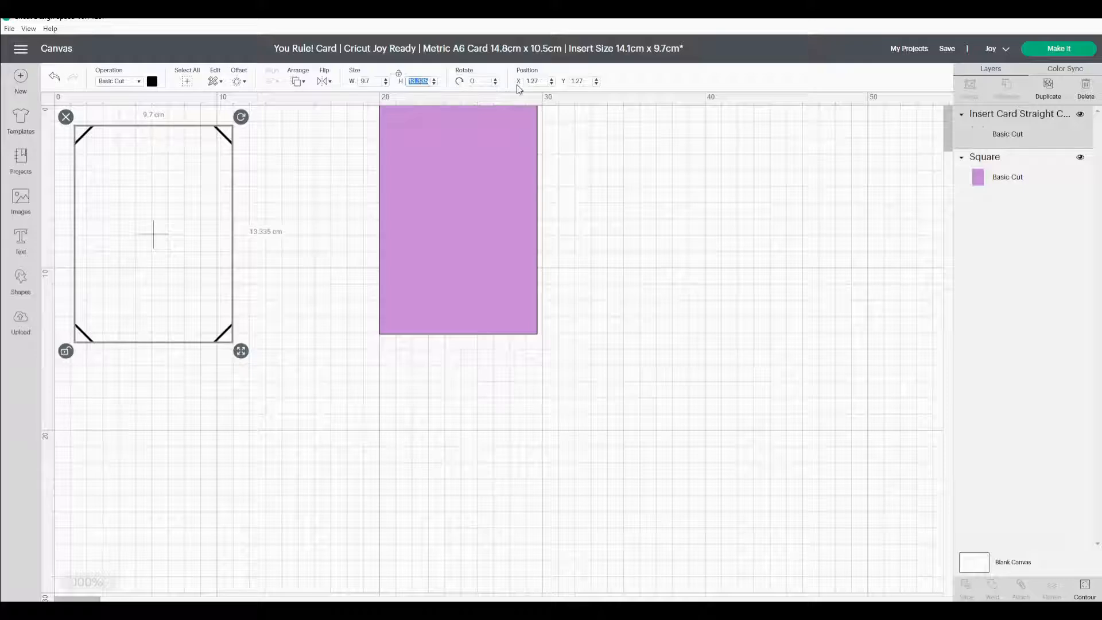
pyautogui.write('14')
pyautogui.press('Return')
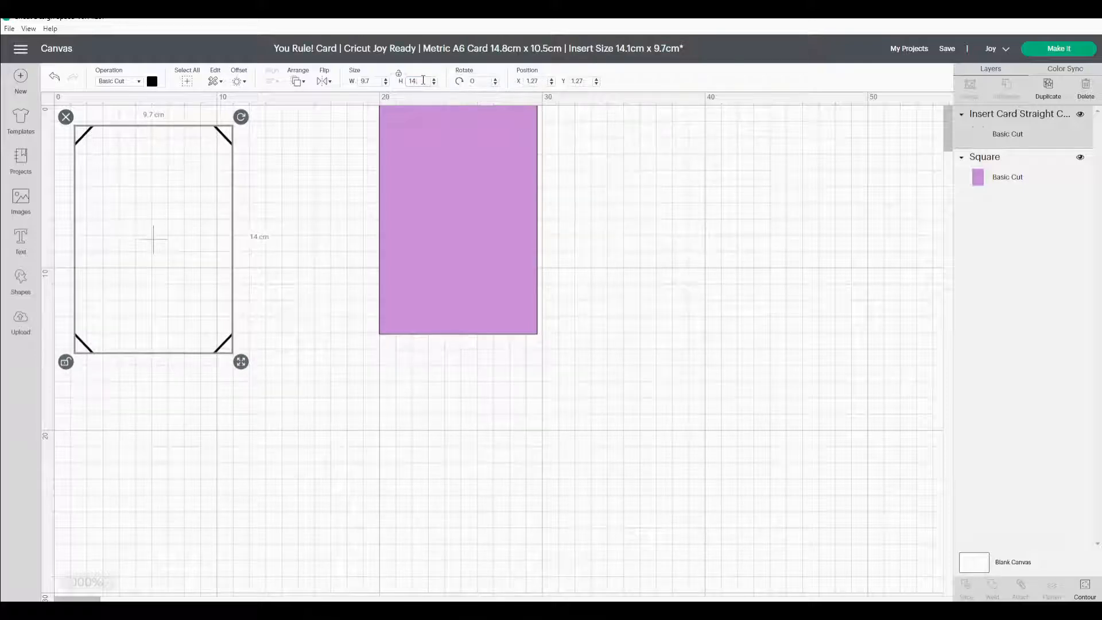
pyautogui.press('Return')
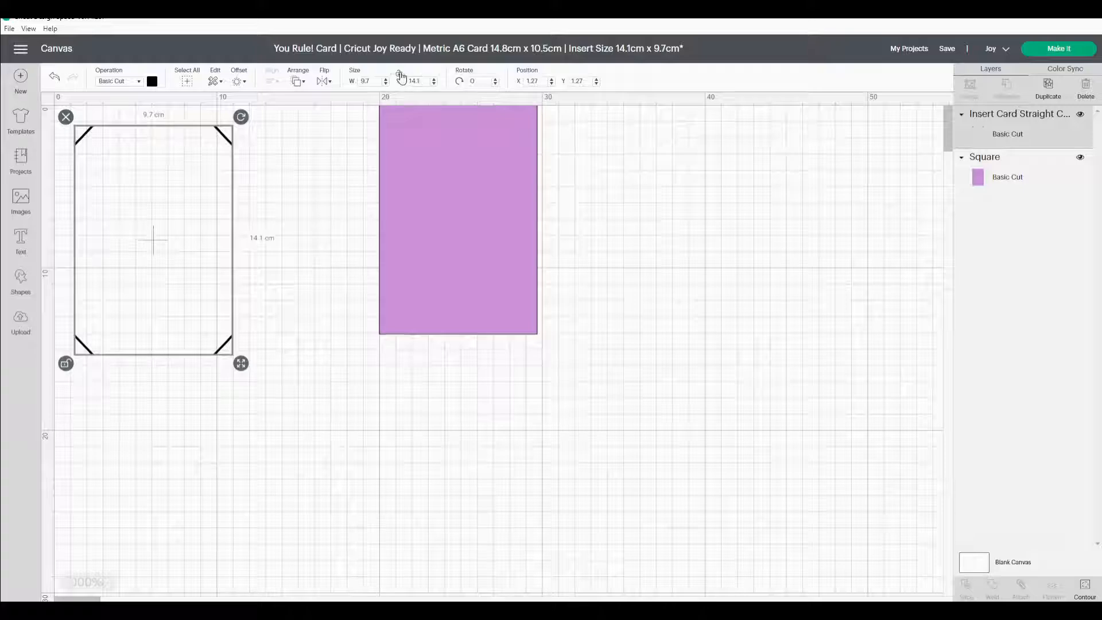
pyautogui.click(398, 73)
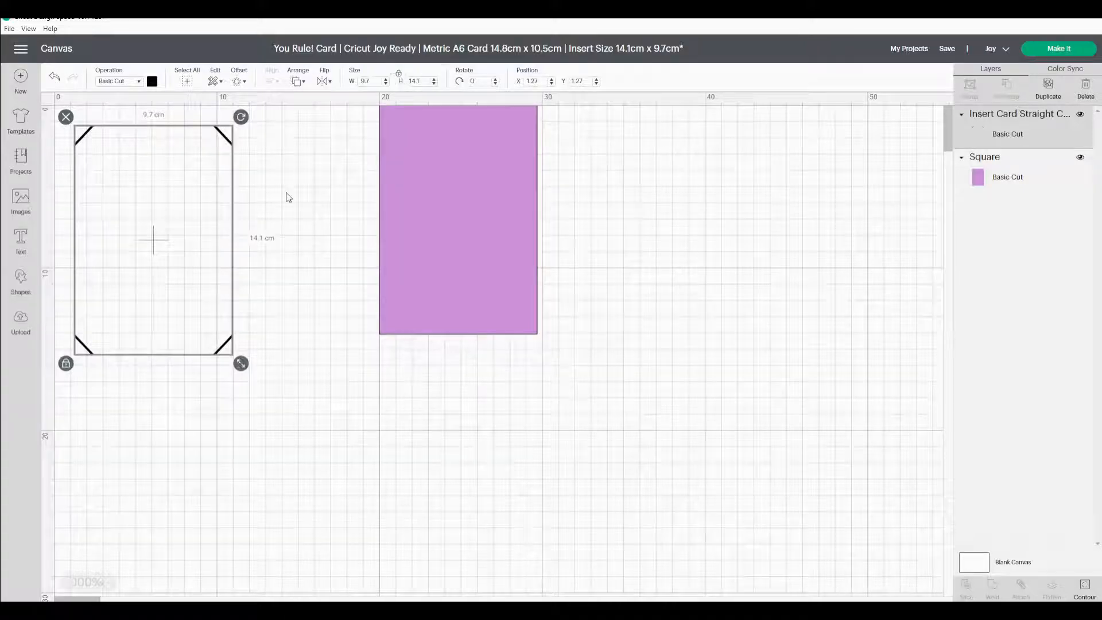
# Step: Position the corner-slit image at X 0 and Y 0 on the canvas and deselect it
pyautogui.click(542, 85)
pyautogui.write('0.071')
pyautogui.press('Return')
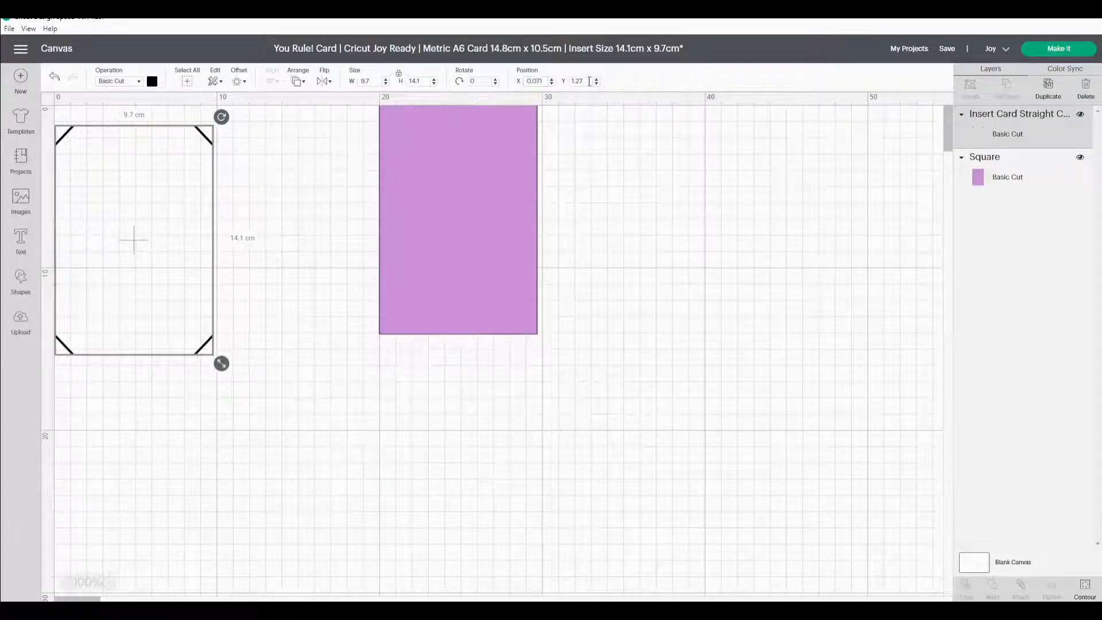
pyautogui.click(584, 80)
pyautogui.write('0')
pyautogui.press('Return')
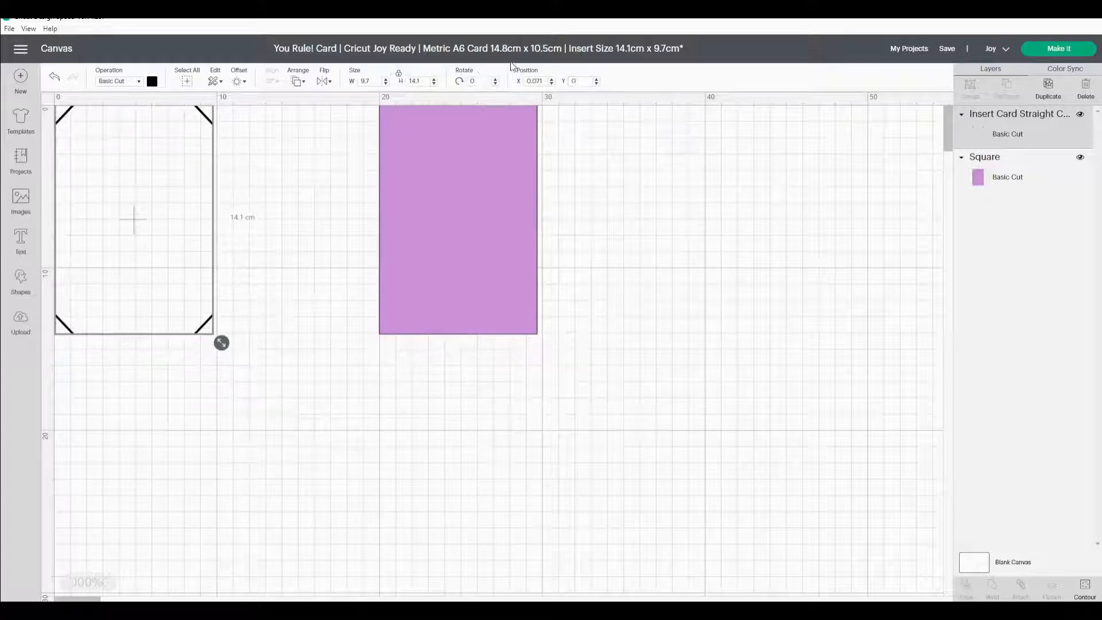
pyautogui.click(537, 84)
pyautogui.press('Return')
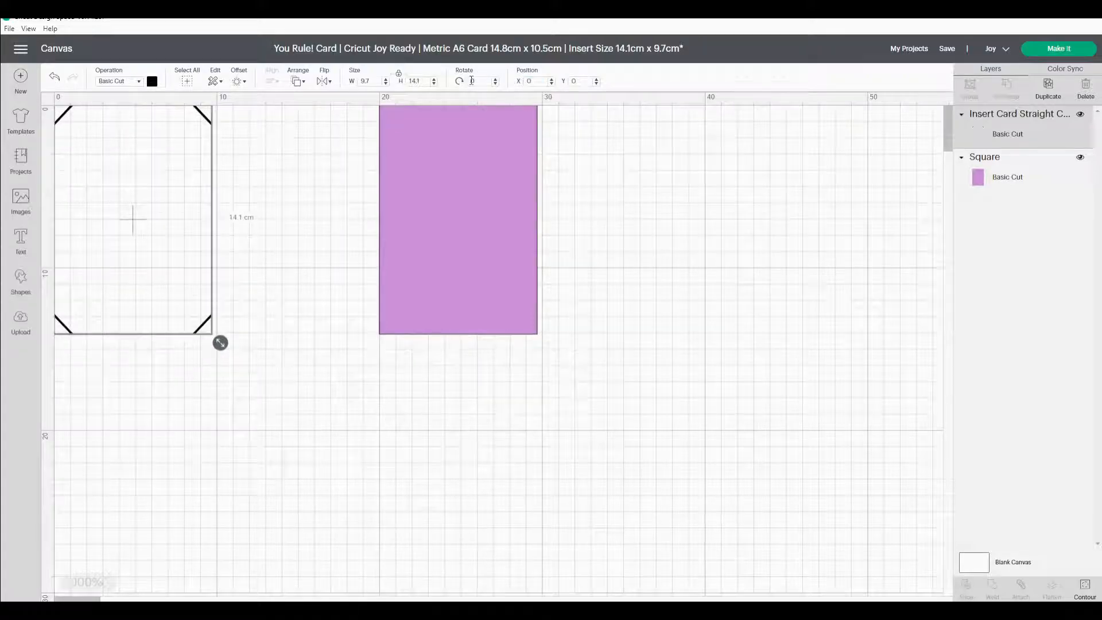
pyautogui.click(258, 269)
# Step: Add a square with unlocked proportions, set its width to 8.5 cm, and move it between the corner slits
pyautogui.click(20, 278)
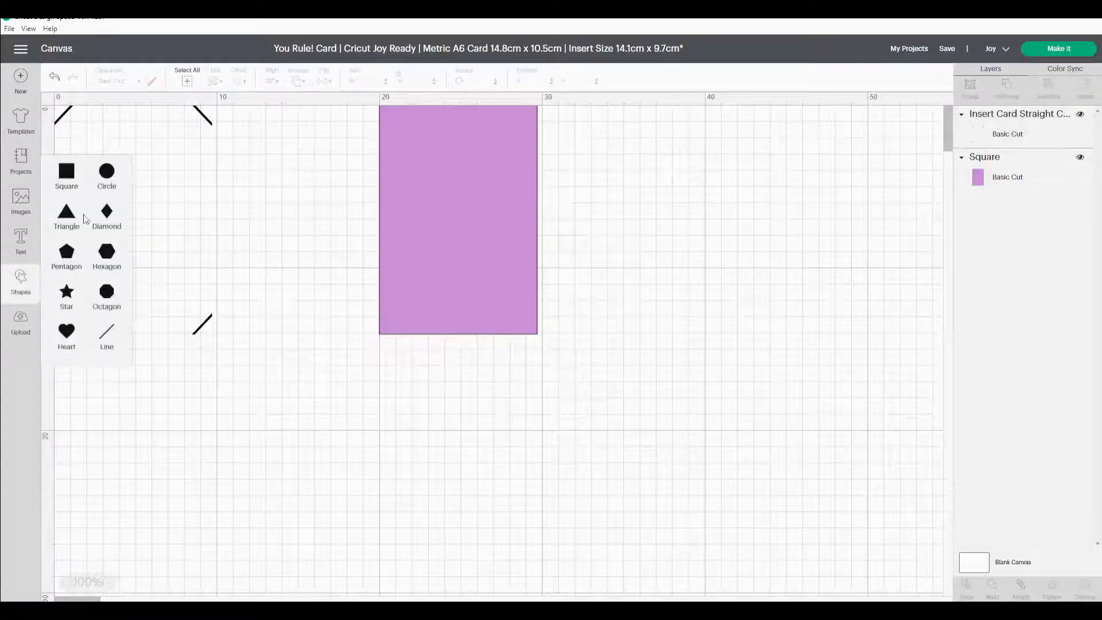
pyautogui.click(70, 178)
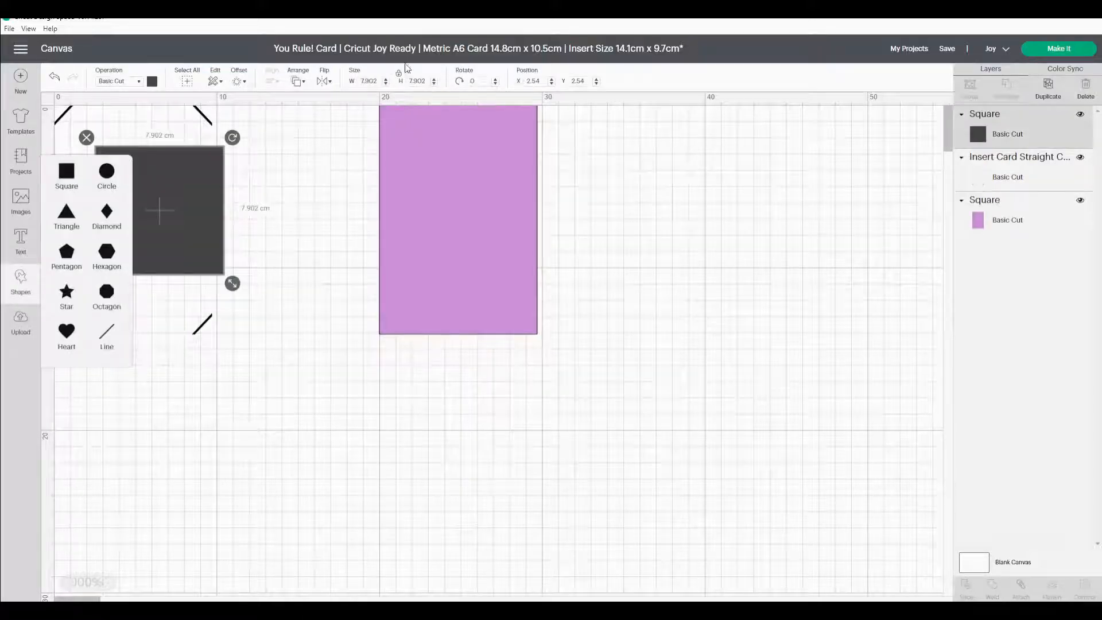
pyautogui.click(353, 81)
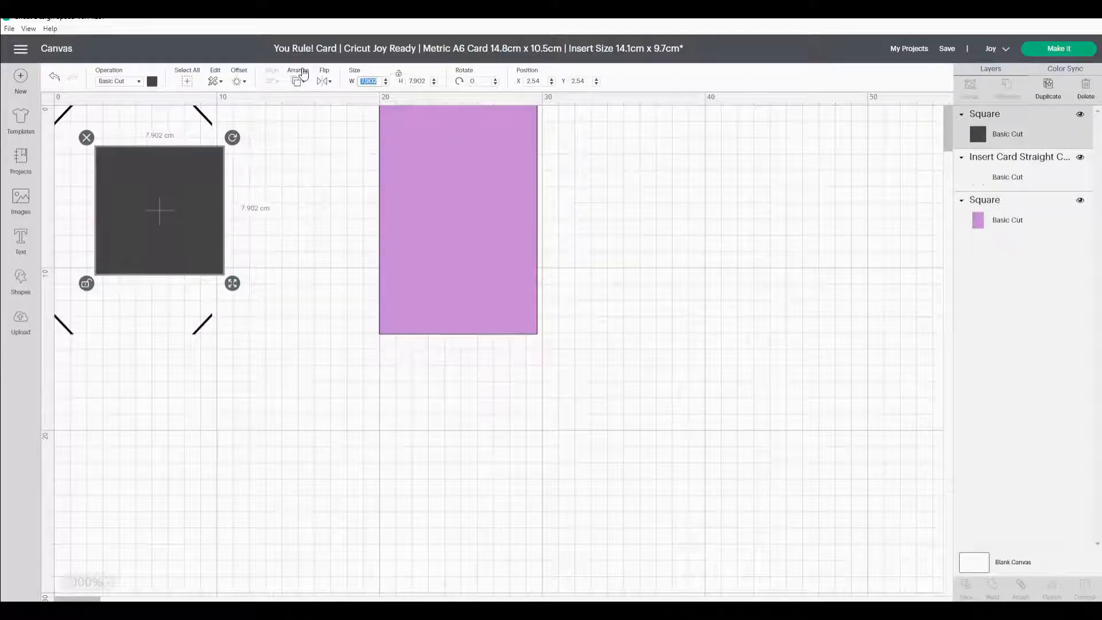
pyautogui.write('8.5')
pyautogui.press('Return')
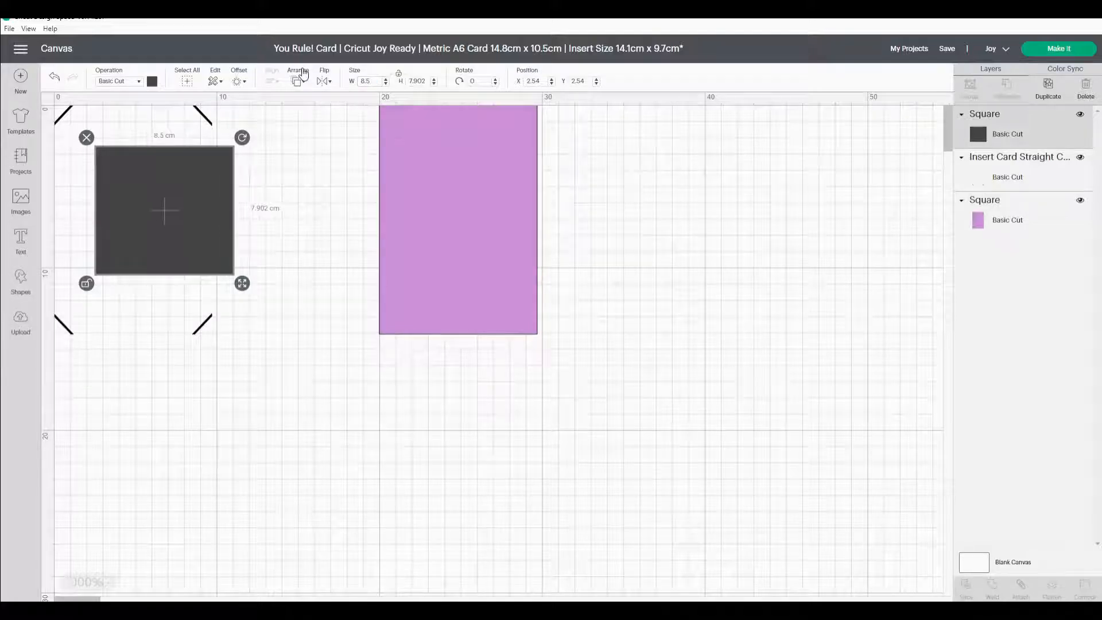
pyautogui.moveTo(183, 224); pyautogui.dragTo(150, 193)
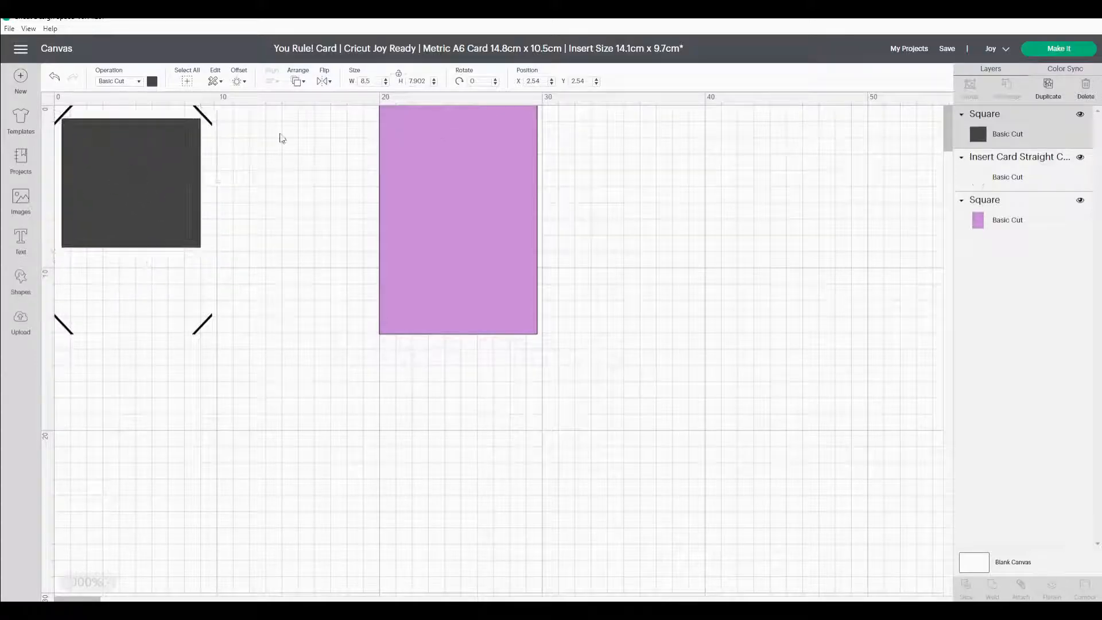
# Step: Try widths of 8 cm and 8.2 cm for the dark square between the corner slits
pyautogui.click(371, 80)
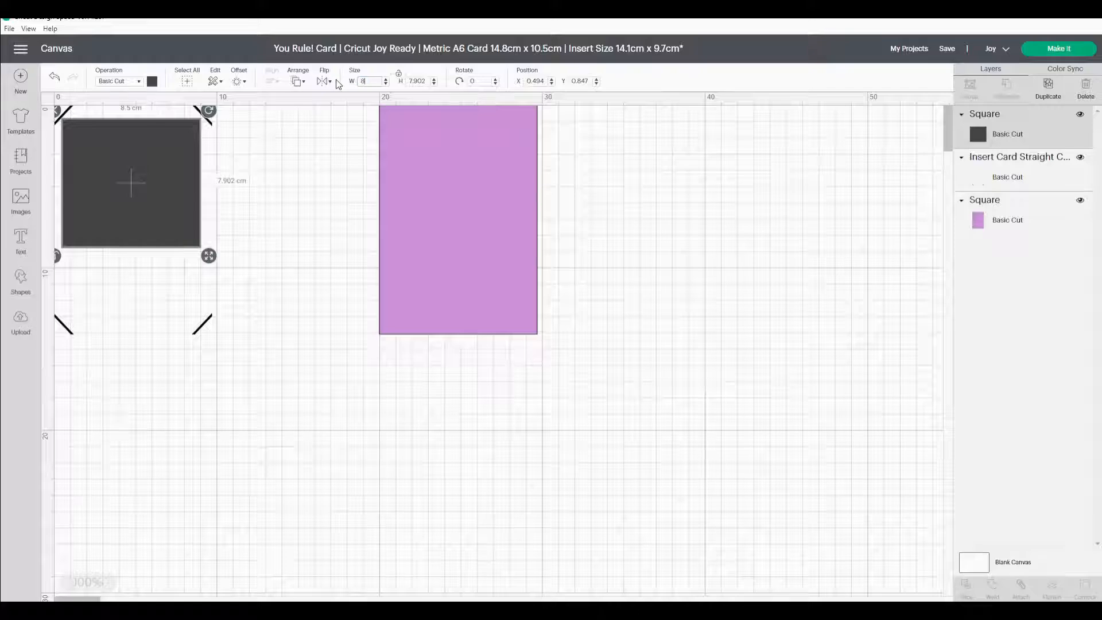
pyautogui.press('Tab')
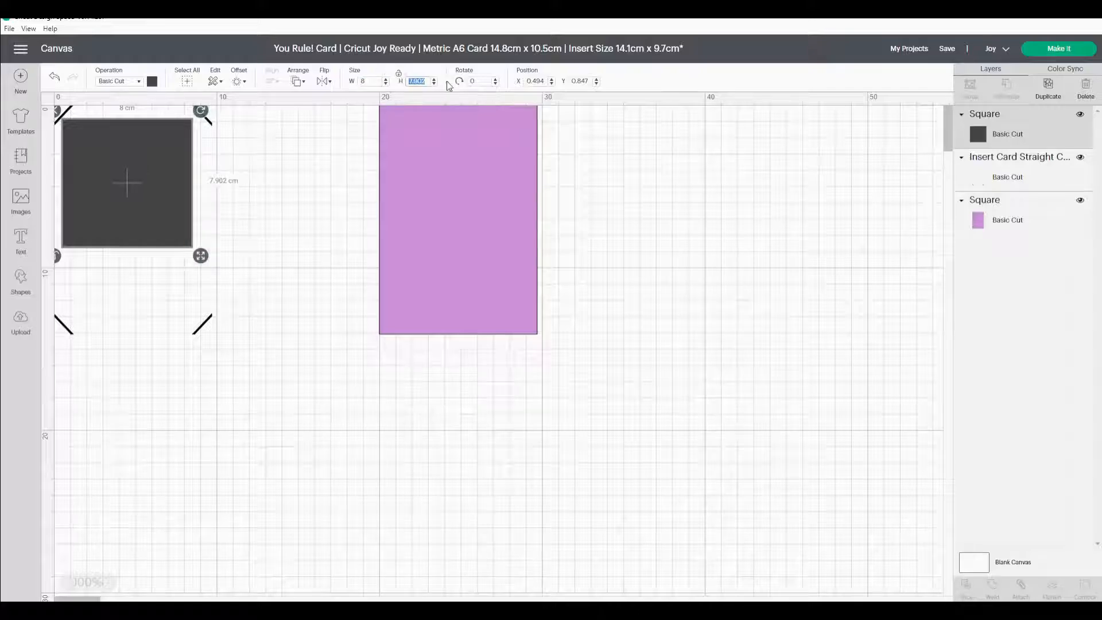
pyautogui.click(377, 80)
pyautogui.write('.2')
pyautogui.click(404, 82)
pyautogui.doubleClick(409, 80)
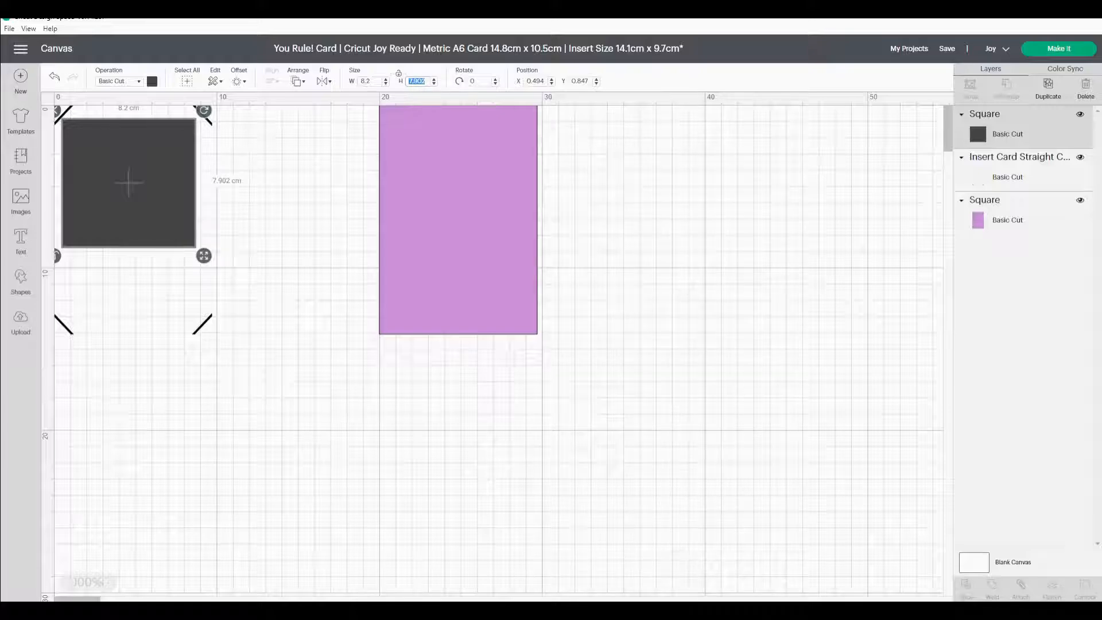
pyautogui.press('Return')
# Step: Resize the dark square to 8.1 cm wide by 12.6 cm high
pyautogui.doubleClick(364, 81)
pyautogui.write('8.1')
pyautogui.press('Return')
pyautogui.doubleClick(431, 81)
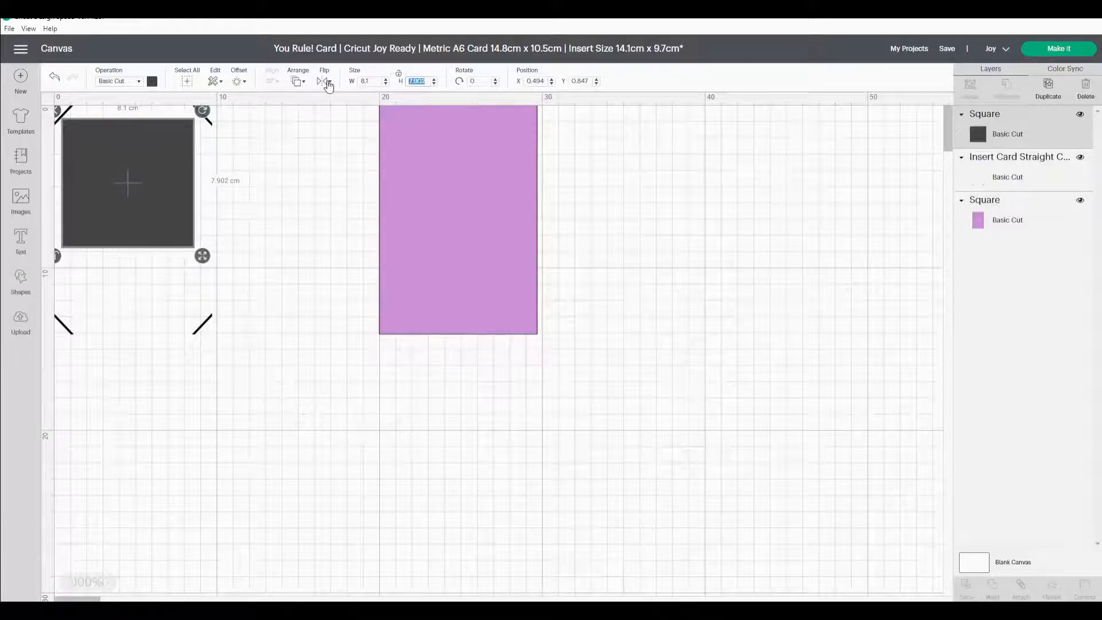
pyautogui.press('Return')
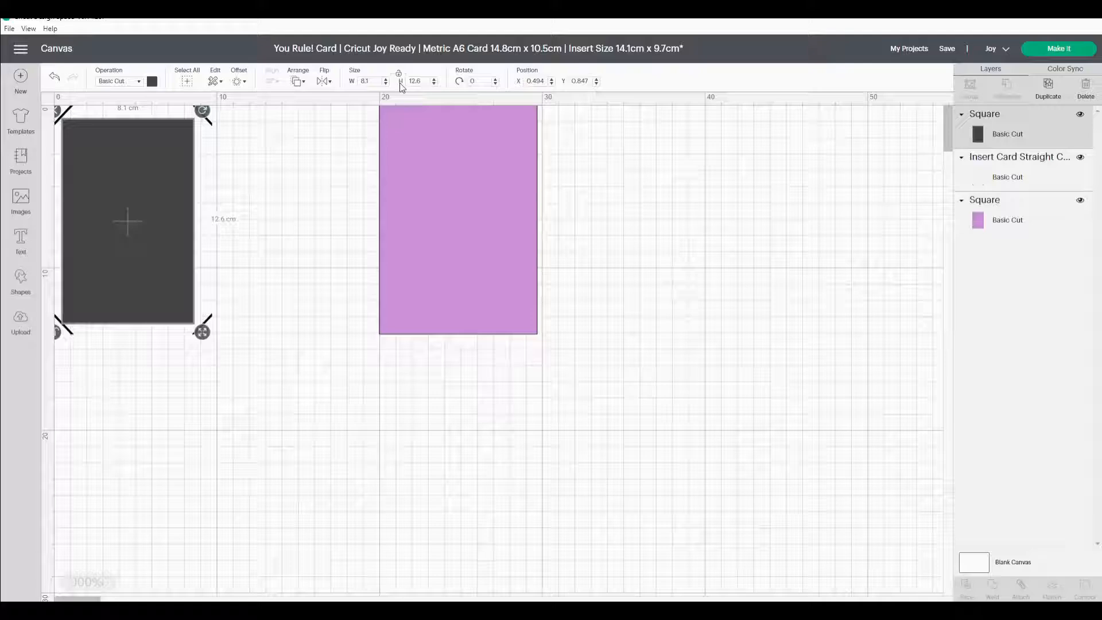
# Step: Position the dark rectangle at X 0.8 and Y 0.8 inside the corner slits and deselect it
pyautogui.doubleClick(544, 81)
pyautogui.press('Return')
pyautogui.doubleClick(588, 81)
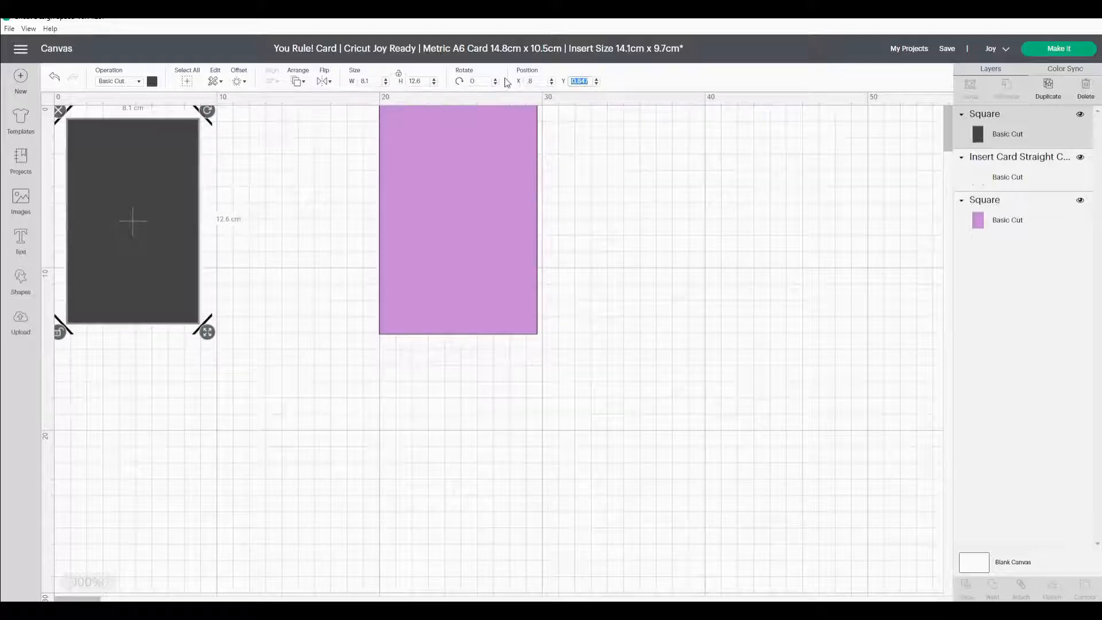
pyautogui.write('.8')
pyautogui.press('Return')
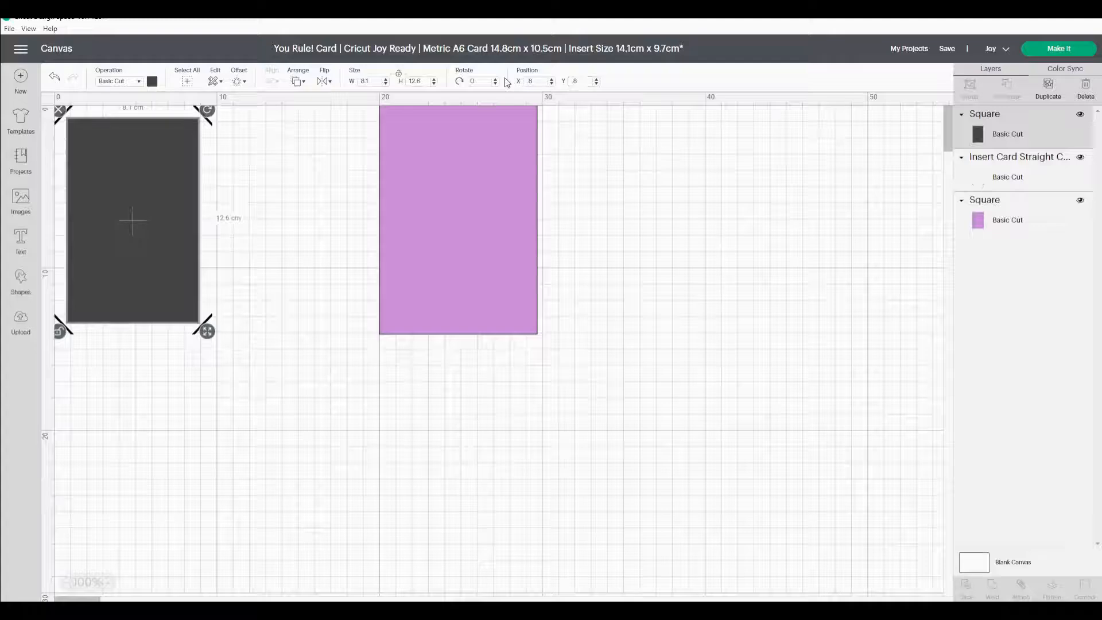
pyautogui.click(240, 345)
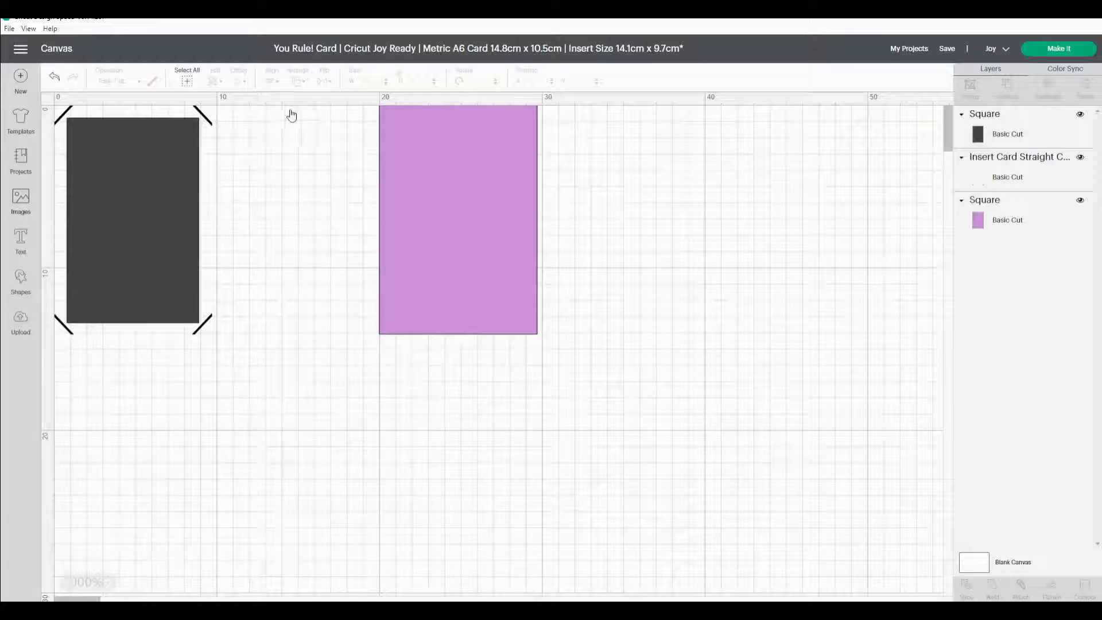
# Step: Search the Free images for "ruler", add the navy stacked-rulers image, and place it below the purple rectangle
pyautogui.click(21, 201)
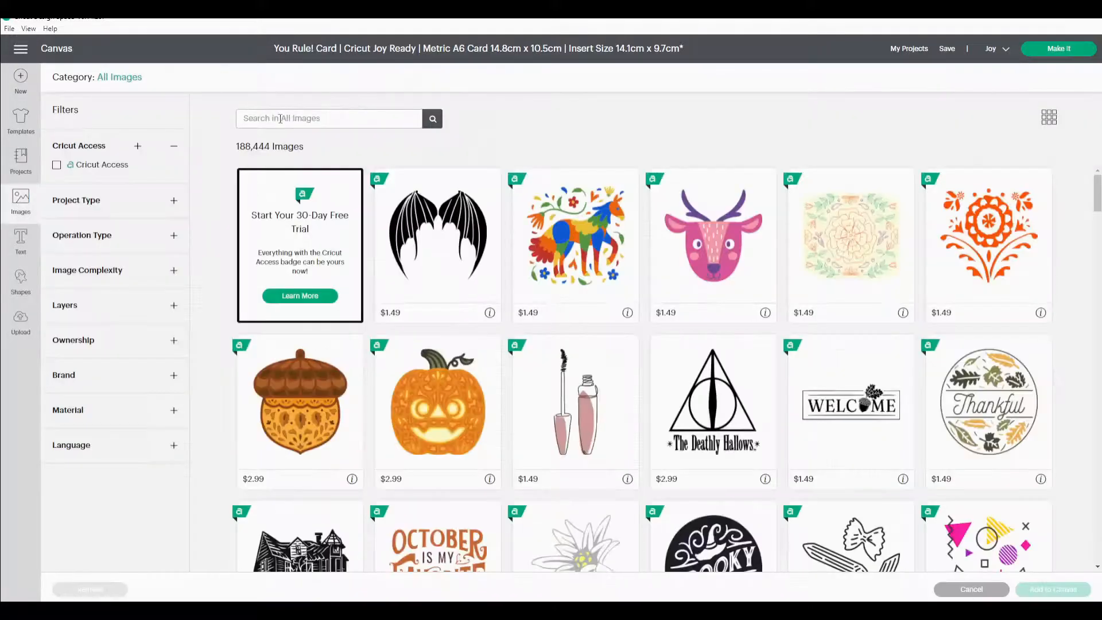
pyautogui.write('ruler')
pyautogui.press('Return')
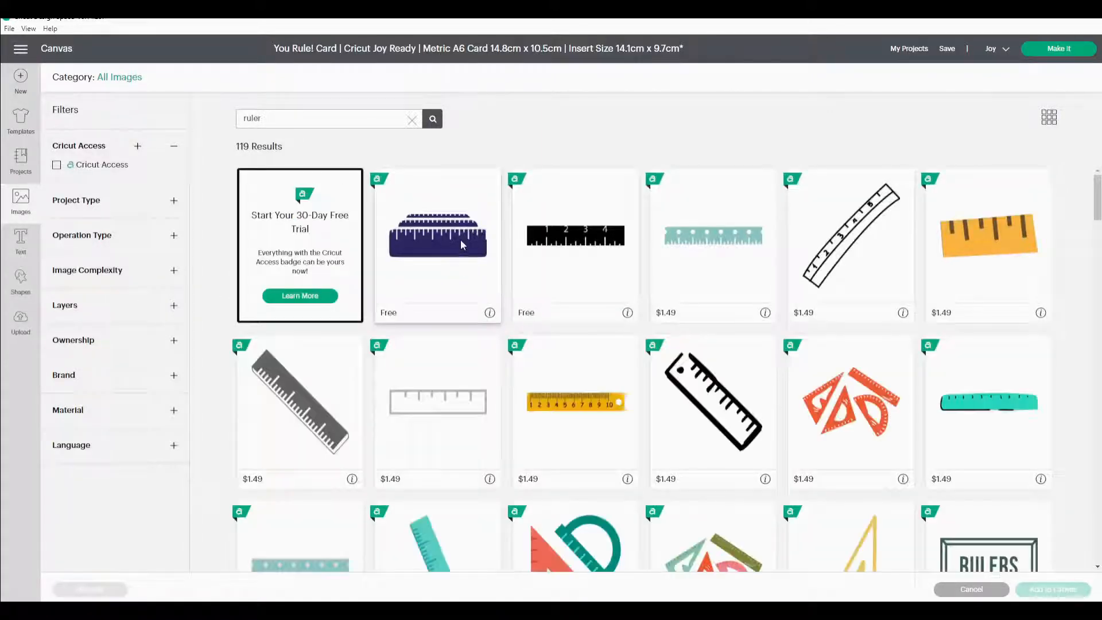
pyautogui.click(175, 342)
pyautogui.click(63, 404)
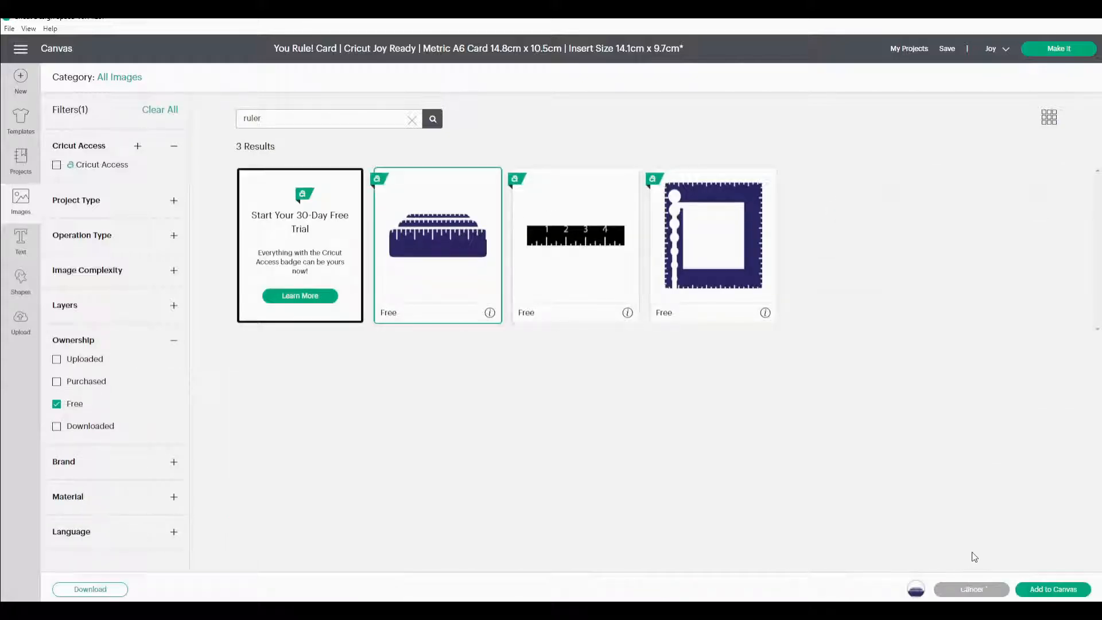
pyautogui.click(1048, 590)
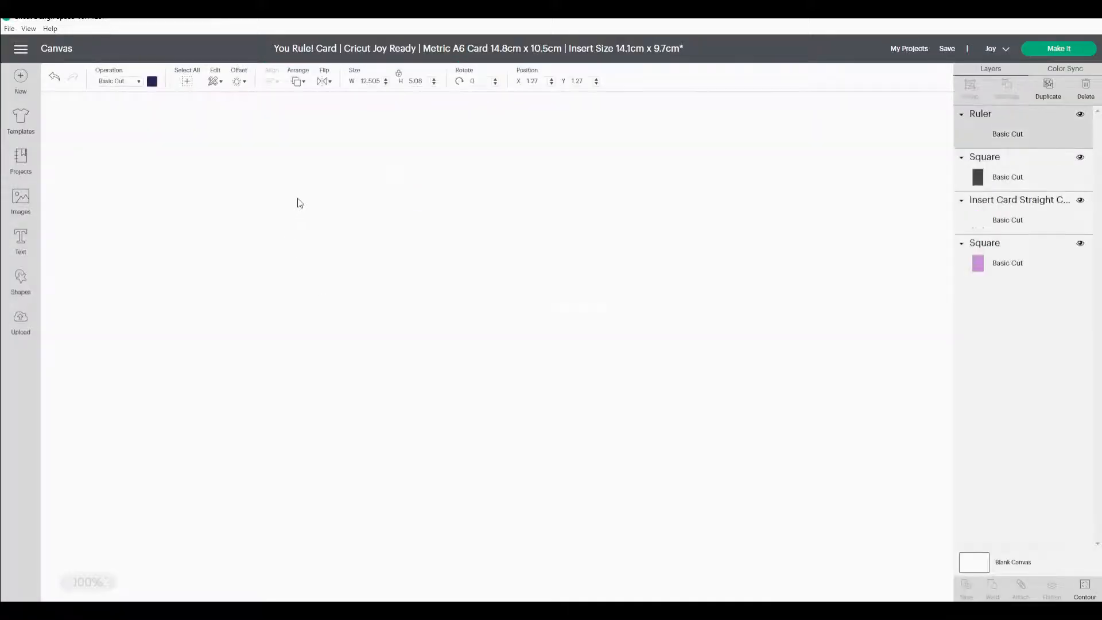
pyautogui.moveTo(210, 189); pyautogui.dragTo(438, 474)
# Step: Add another square, enlarge it to about 13.2 cm, and place it over the upper two rulers of the stack
pyautogui.click(21, 280)
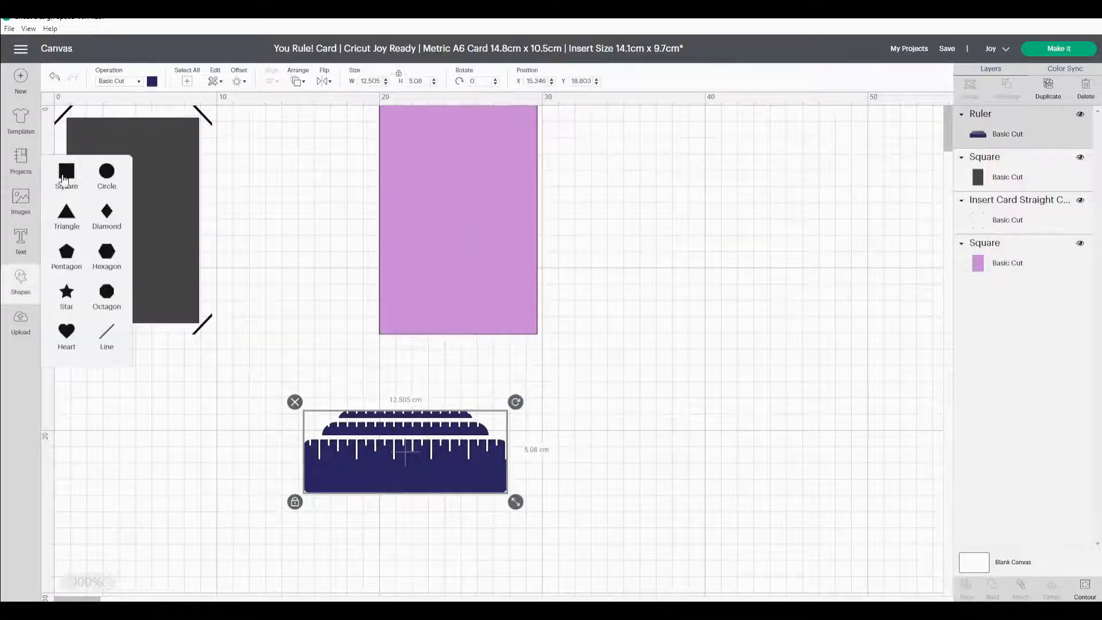
pyautogui.click(67, 171)
pyautogui.moveTo(197, 240); pyautogui.dragTo(360, 297)
pyautogui.moveTo(410, 350); pyautogui.dragTo(439, 357)
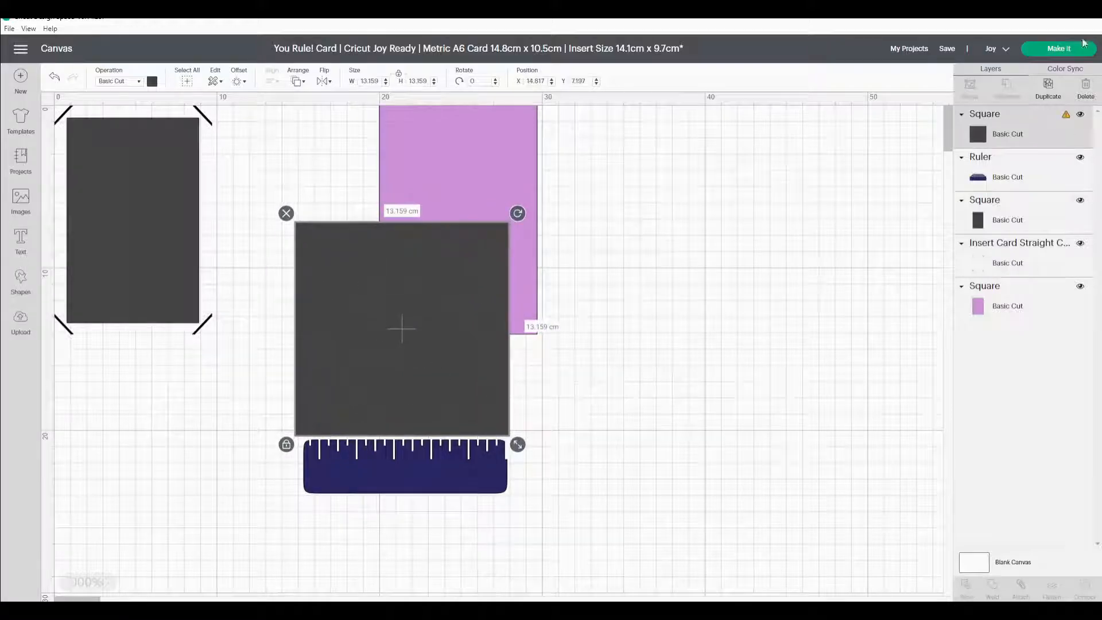
# Step: Select the large square together with the ruler image and slice them
pyautogui.moveTo(1063, 122)
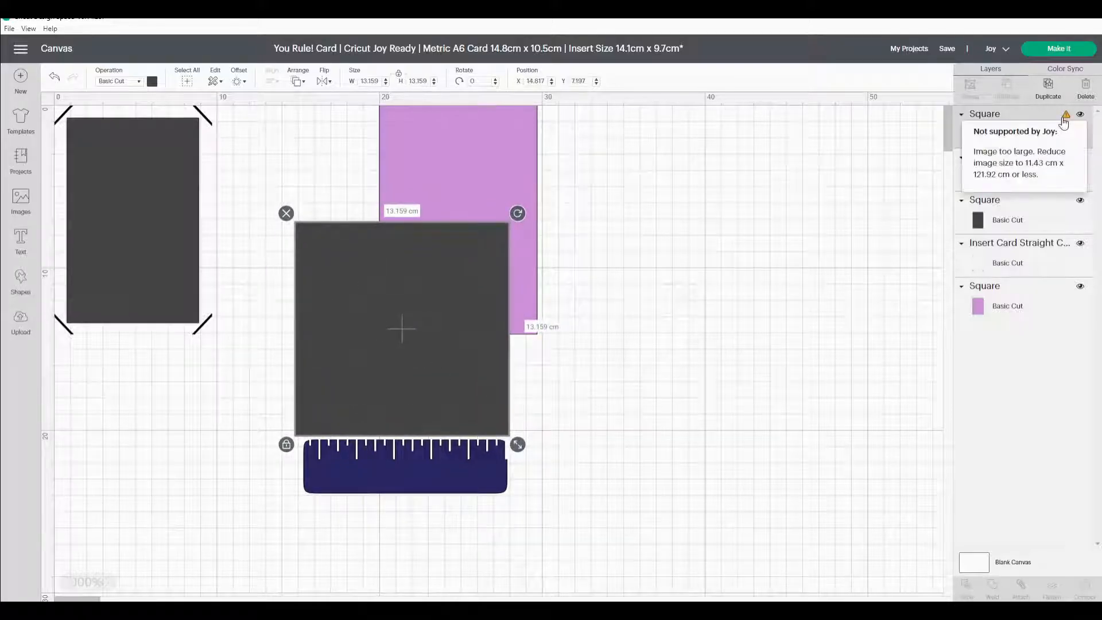
pyautogui.keyDown('shift'); pyautogui.click(1007, 180); pyautogui.keyUp('shift')
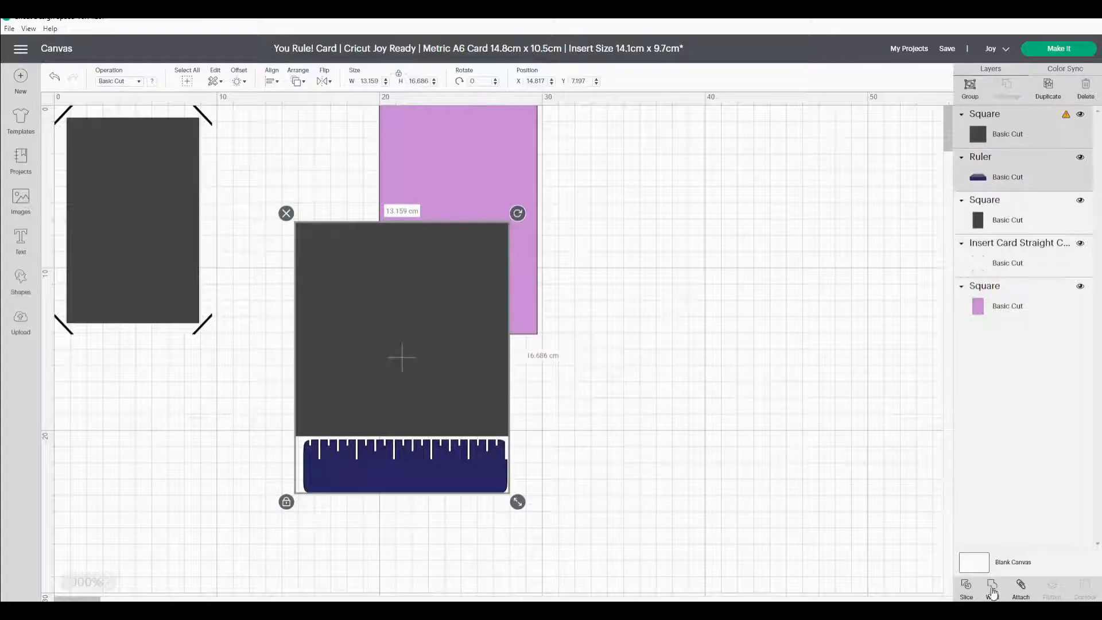
pyautogui.click(706, 488)
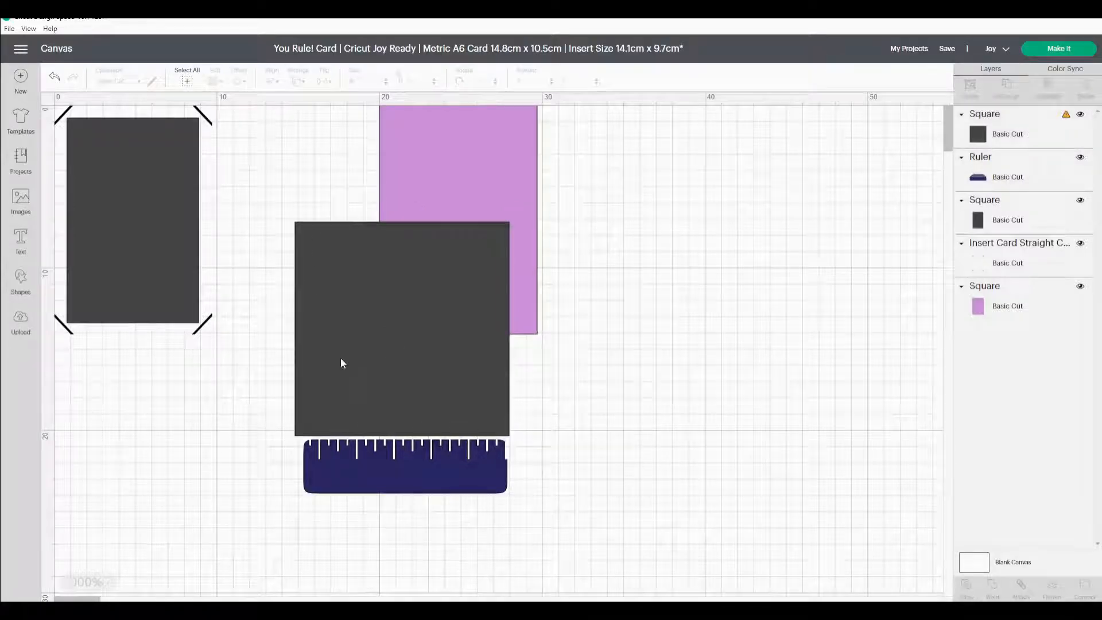
# Step: Delete the sliced square, its cut-out piece and the upper two rulers, and select the remaining large ruler
pyautogui.click(345, 362)
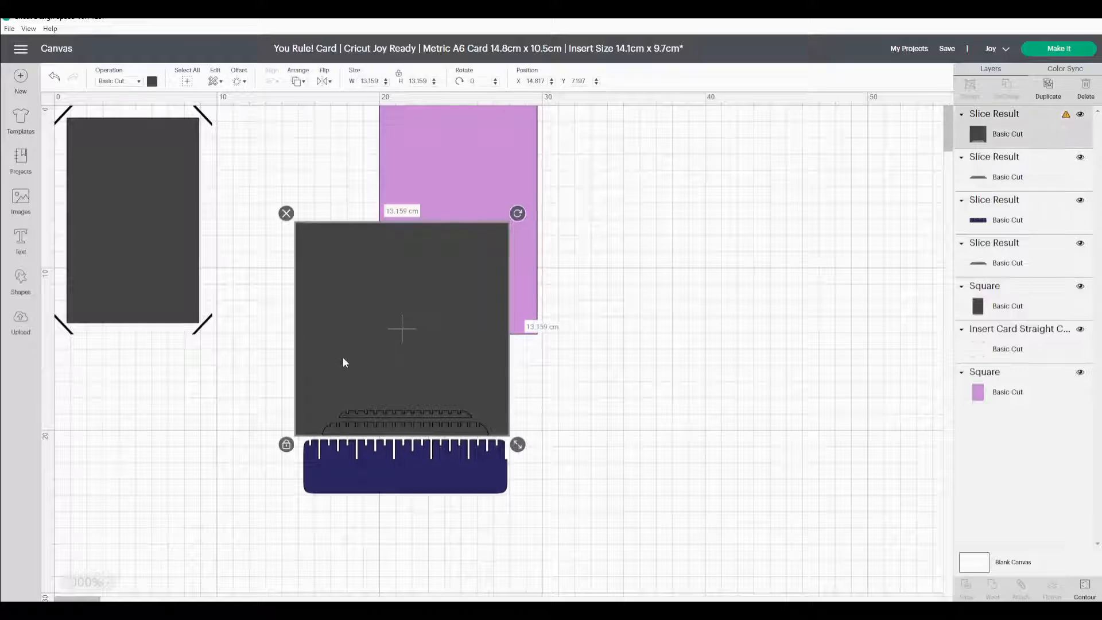
pyautogui.press('Delete')
pyautogui.click(1034, 123)
pyautogui.press('Delete')
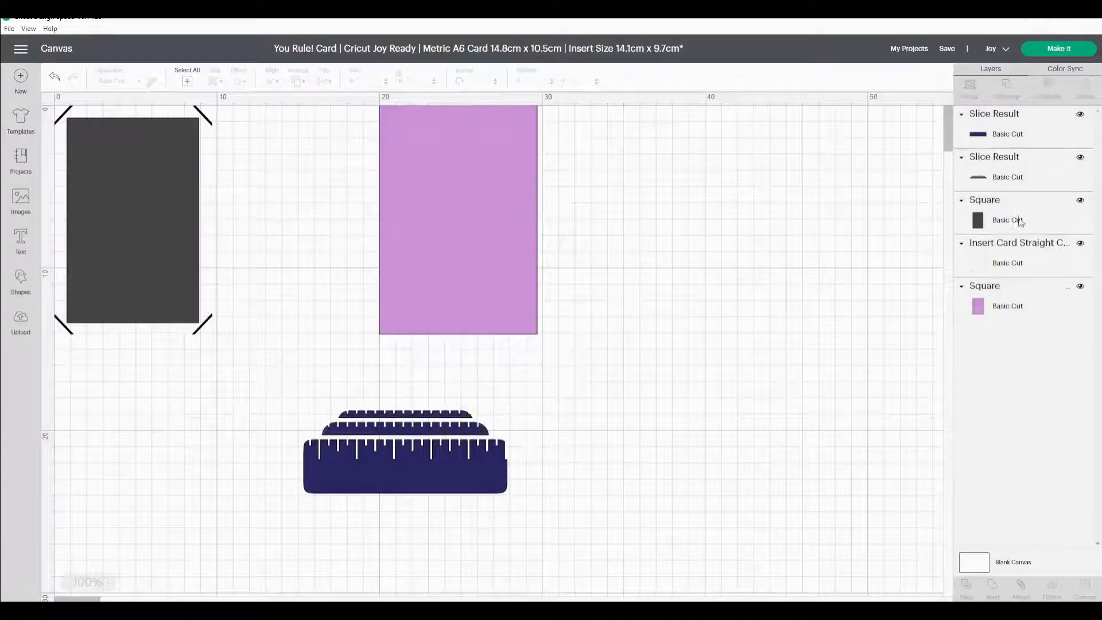
pyautogui.click(1004, 177)
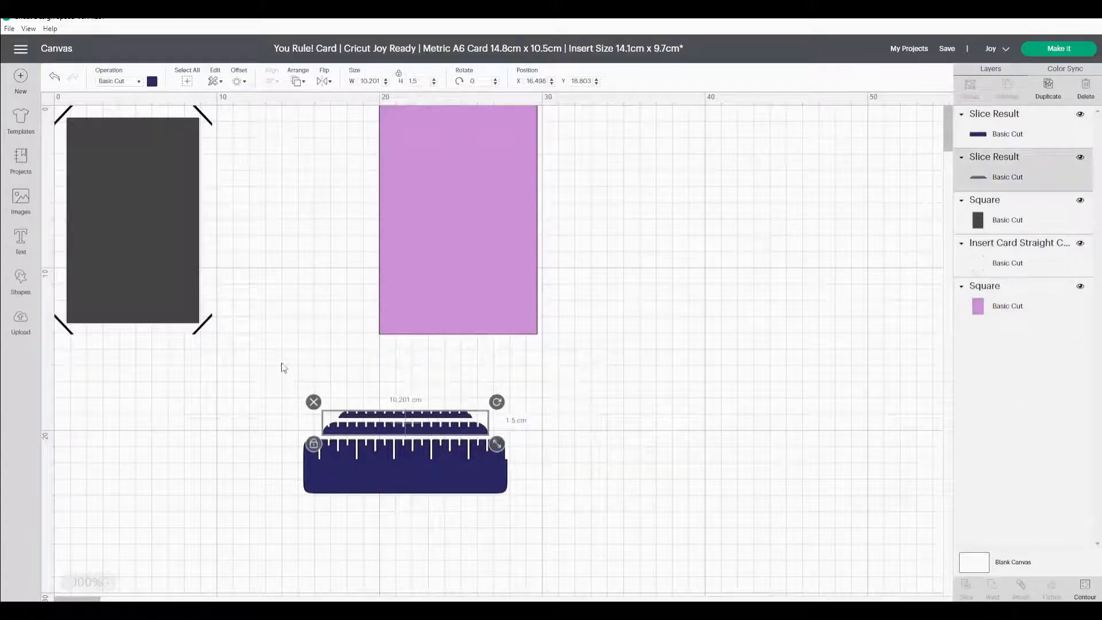
pyautogui.moveTo(401, 430); pyautogui.dragTo(214, 412)
pyautogui.press('Delete')
pyautogui.click(476, 482)
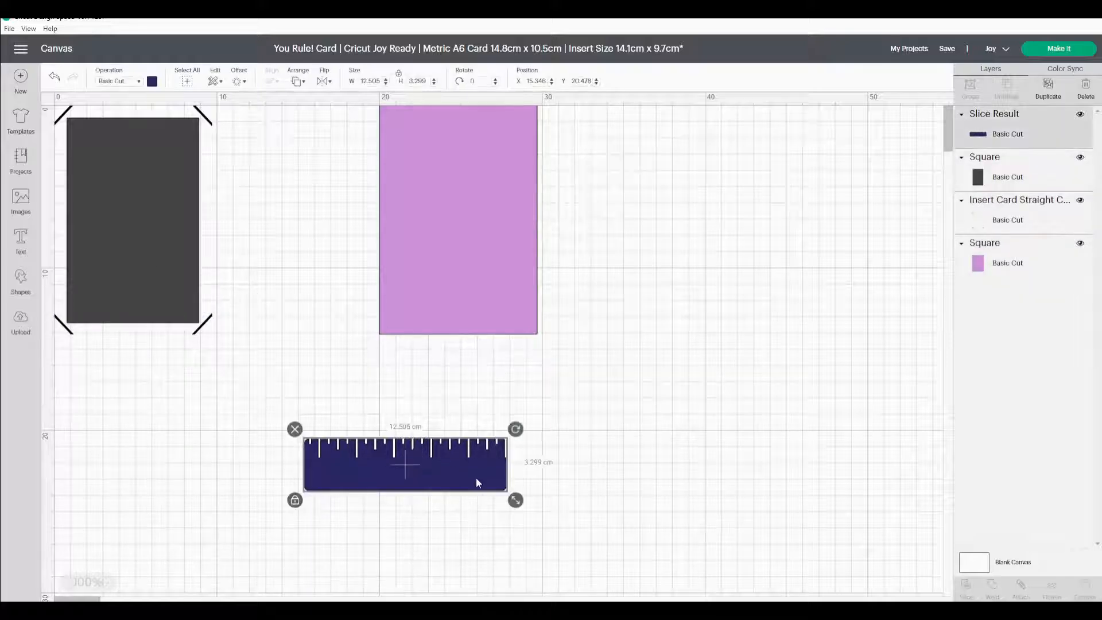
# Step: Move the ruler onto the dark rectangle, shrink it to about 8.9 cm wide and rotate it to 345°
pyautogui.moveTo(476, 483); pyautogui.dragTo(211, 247)
pyautogui.moveTo(146, 236); pyautogui.dragTo(153, 255)
pyautogui.moveTo(218, 268); pyautogui.dragTo(213, 268)
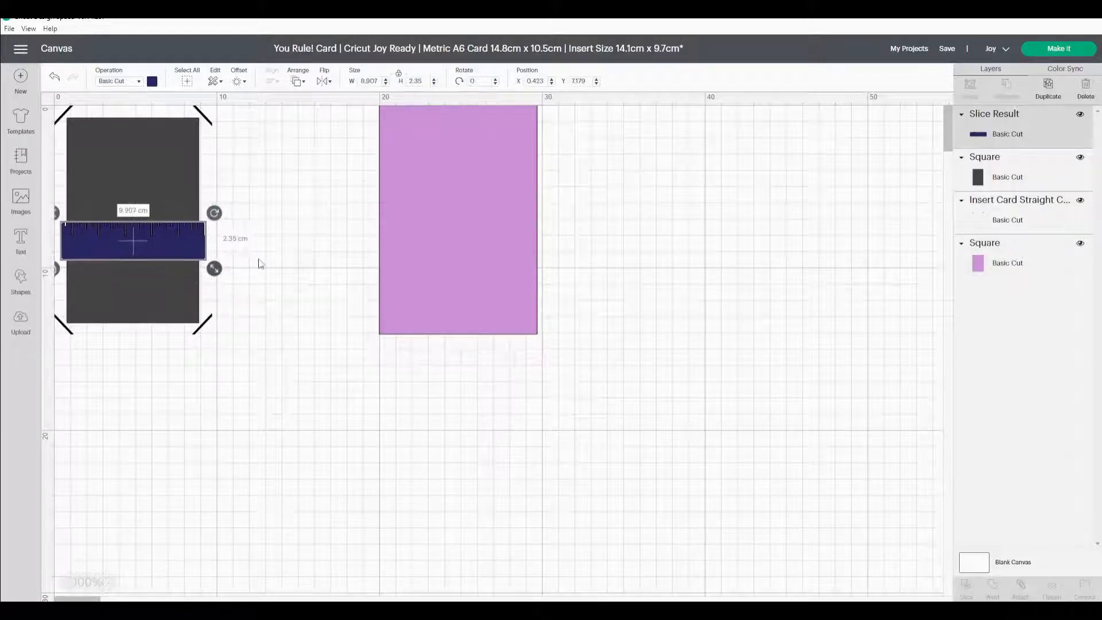
pyautogui.click(477, 84)
pyautogui.press('Return')
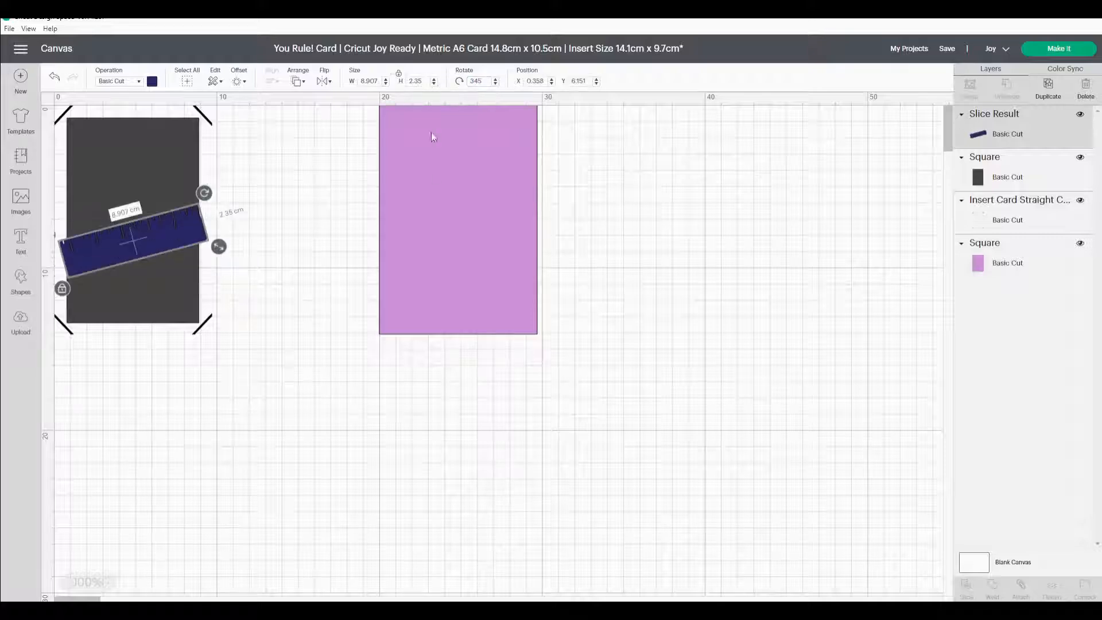
# Step: Enlarge the tilted ruler to about 9.17 cm wide and place it so both ends overhang the dark rectangle's sides
pyautogui.moveTo(186, 238)
pyautogui.mouseDown()
pyautogui.moveTo(222, 253)
pyautogui.moveTo(202, 245)
pyautogui.mouseUp()
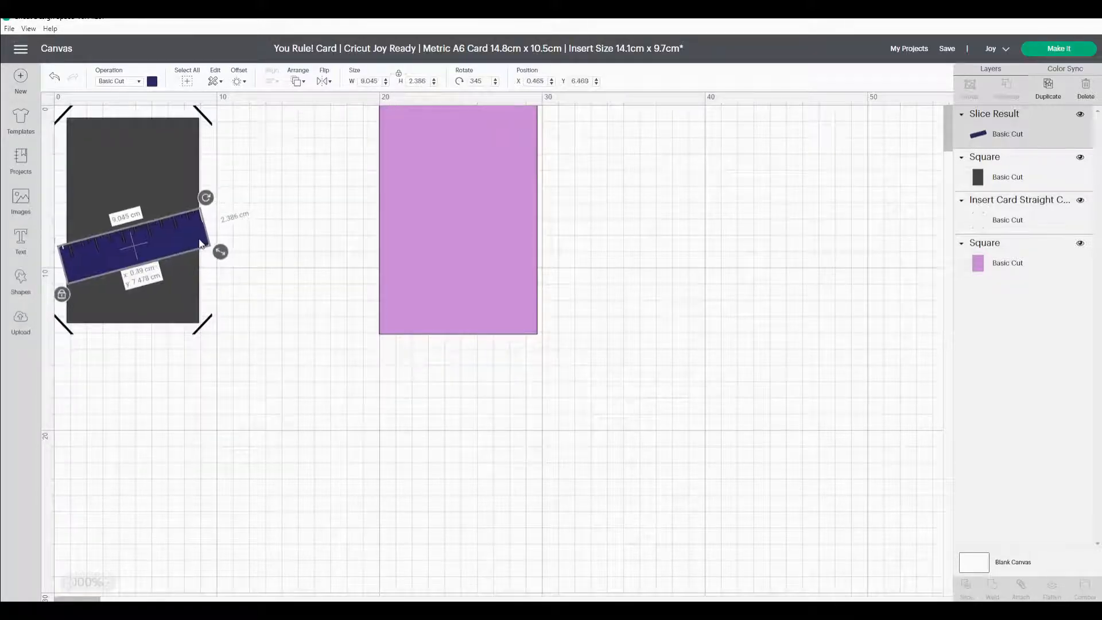
pyautogui.click(250, 246)
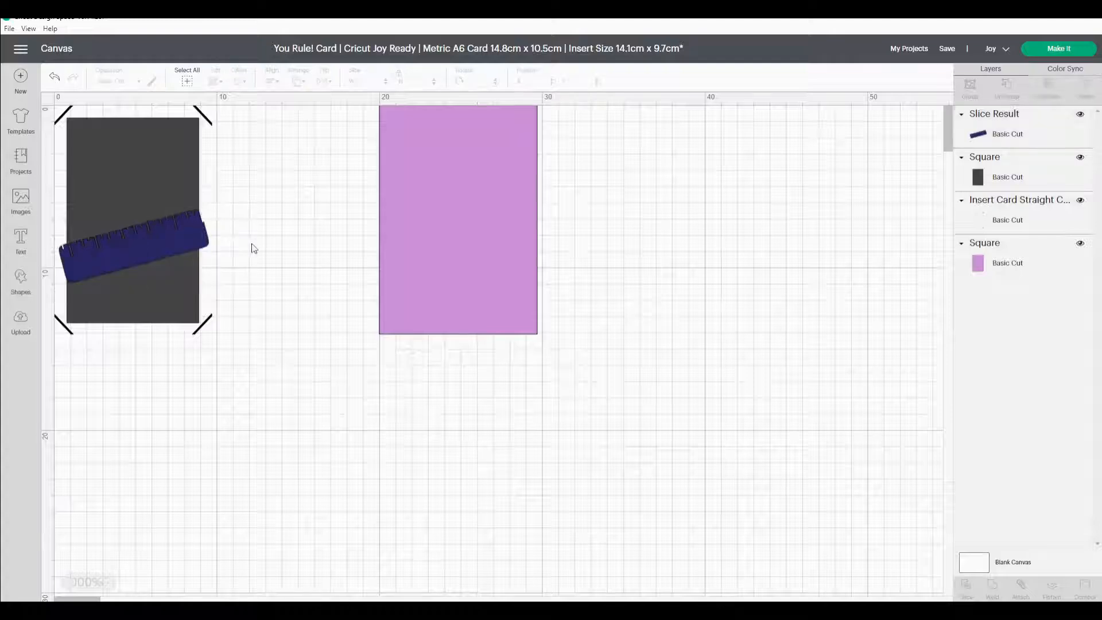
pyautogui.click(97, 256)
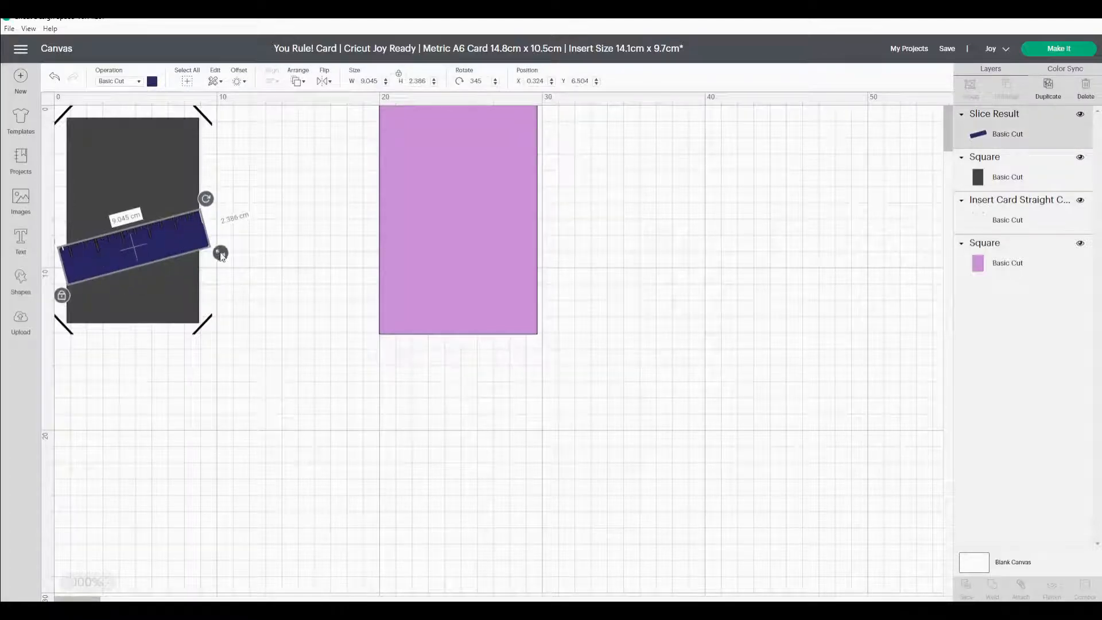
pyautogui.click(248, 248)
pyautogui.click(189, 238)
pyautogui.click(245, 253)
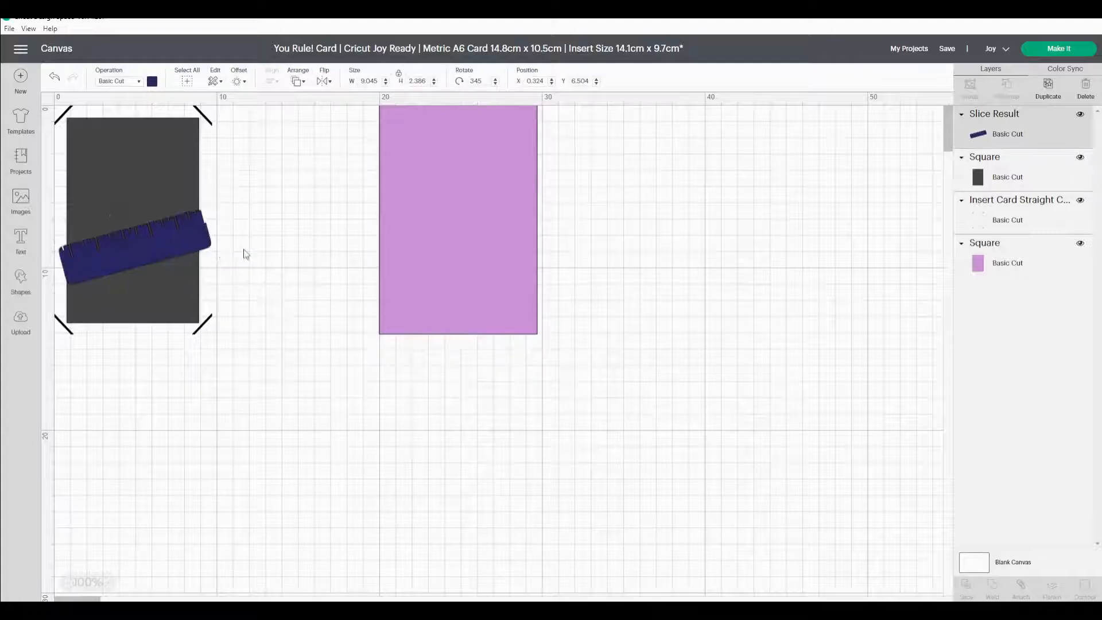
pyautogui.click(108, 264)
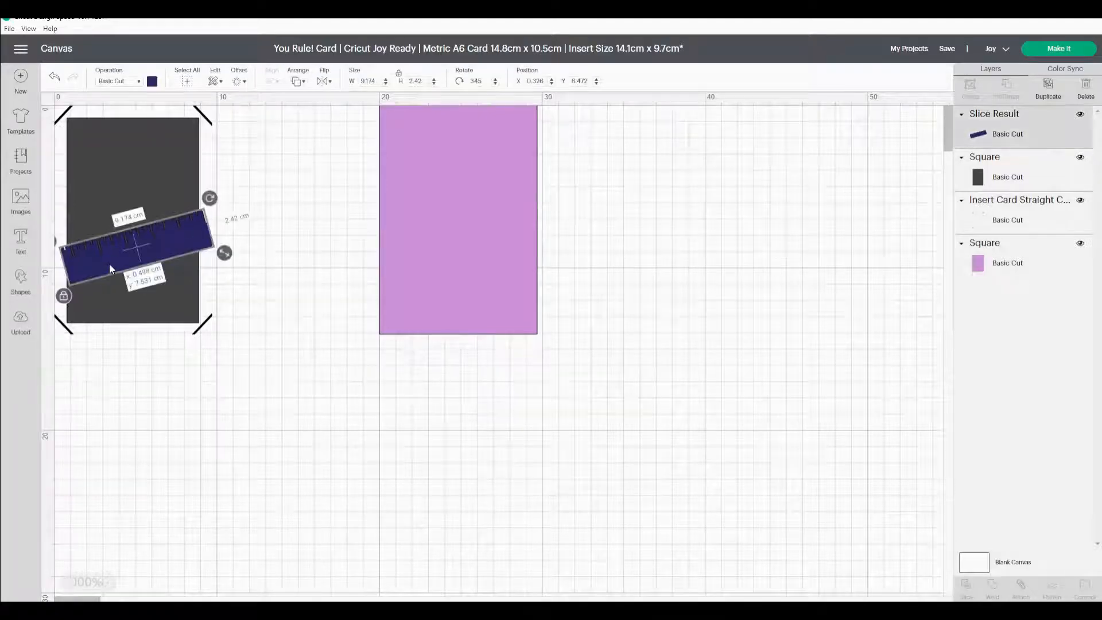
pyautogui.click(288, 261)
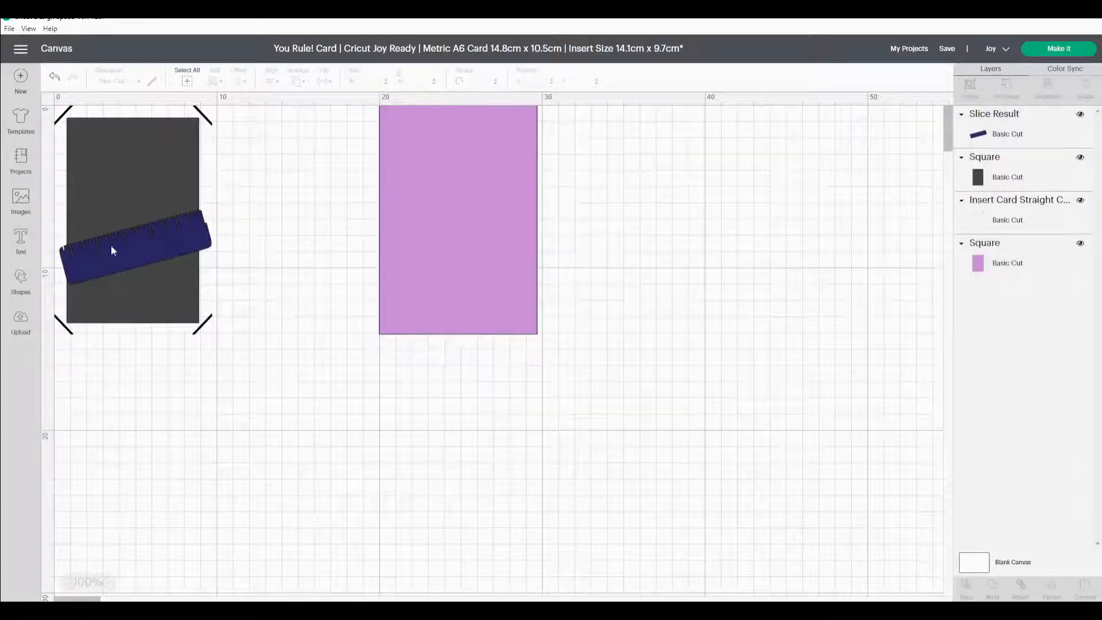
# Step: Add a new empty text object to the canvas
pyautogui.click(22, 242)
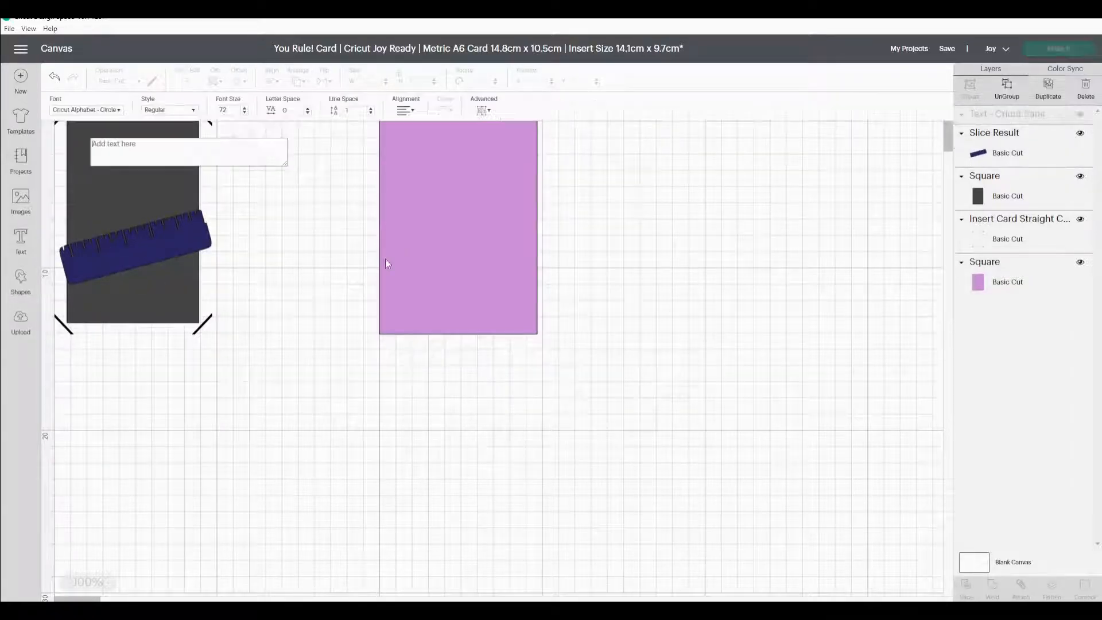
pyautogui.write('Y')
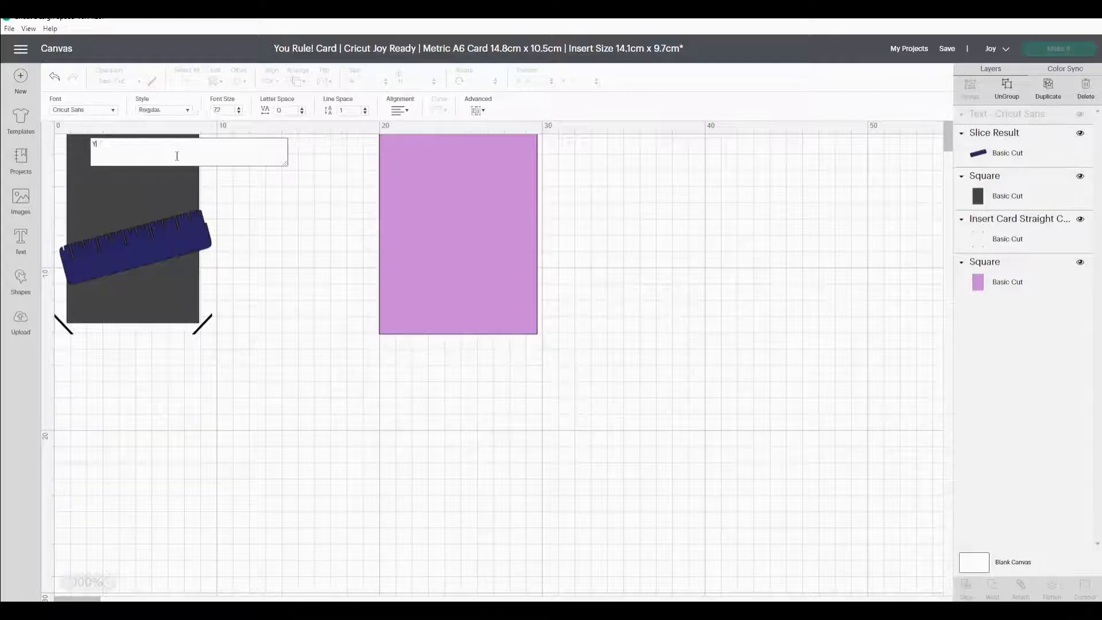
pyautogui.write('ou R')
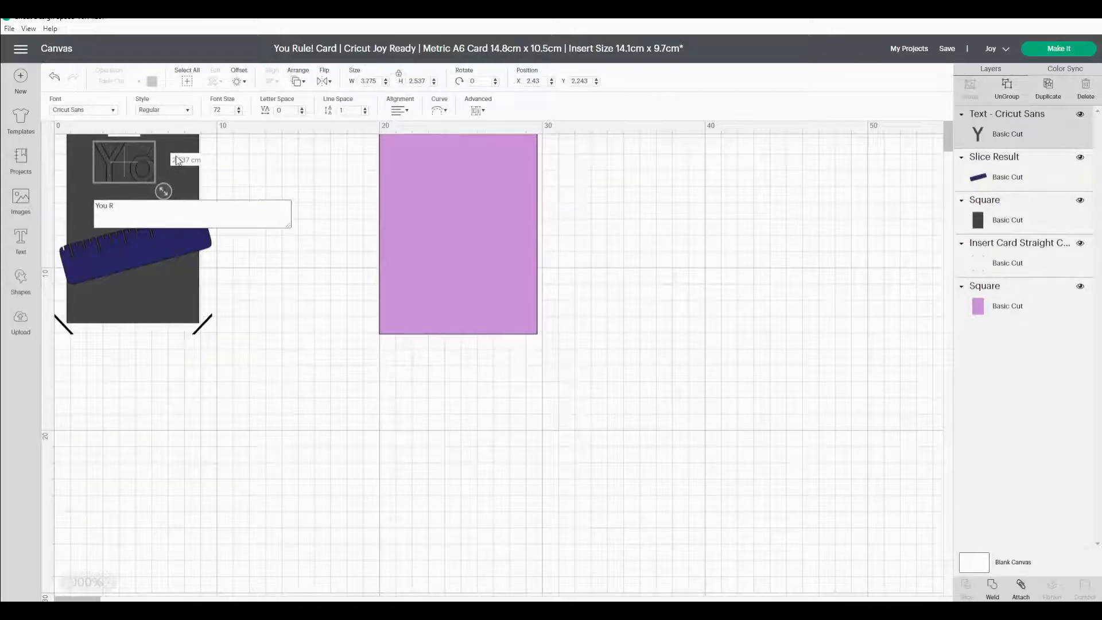
pyautogui.press('BackSpace')
pyautogui.press('BackSpace')
pyautogui.press('BackSpace')
pyautogui.press('BackSpace')
pyautogui.press('BackSpace')
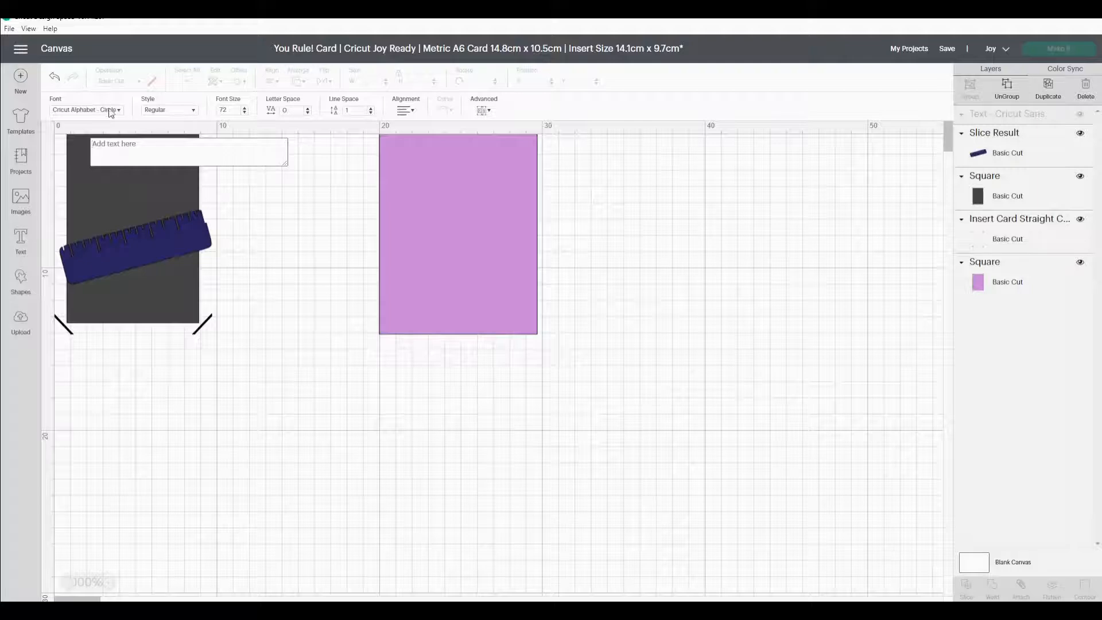
# Step: Include non-kerned fonts, search the Cricut fonts for "Cricut" and choose Cricut Alphabet - Circle for the text
pyautogui.click(111, 111)
pyautogui.click(800, 83)
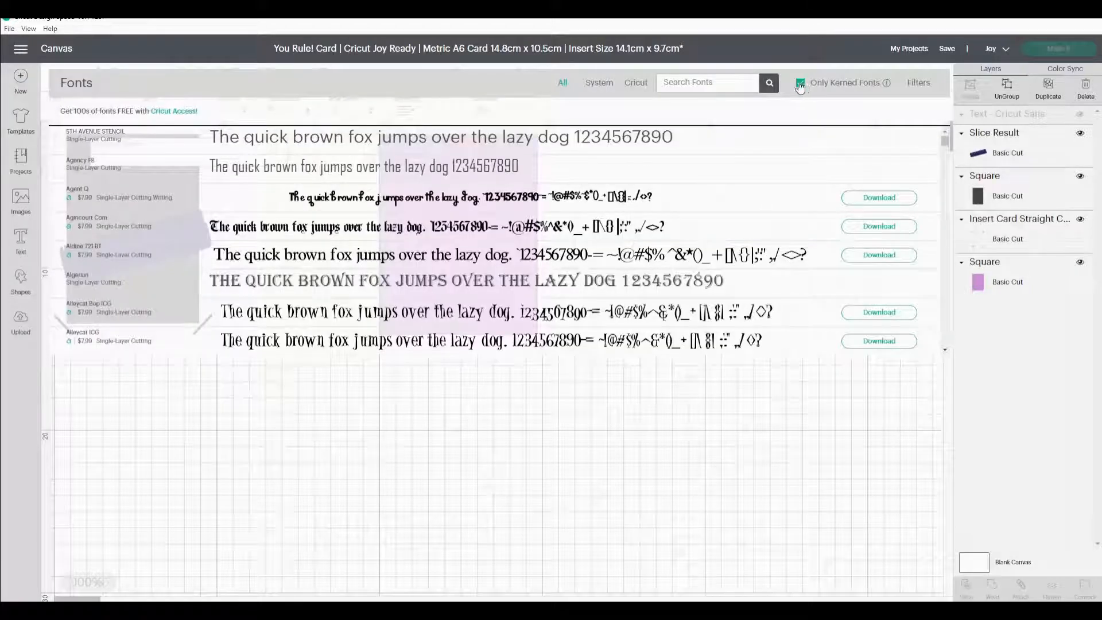
pyautogui.click(635, 82)
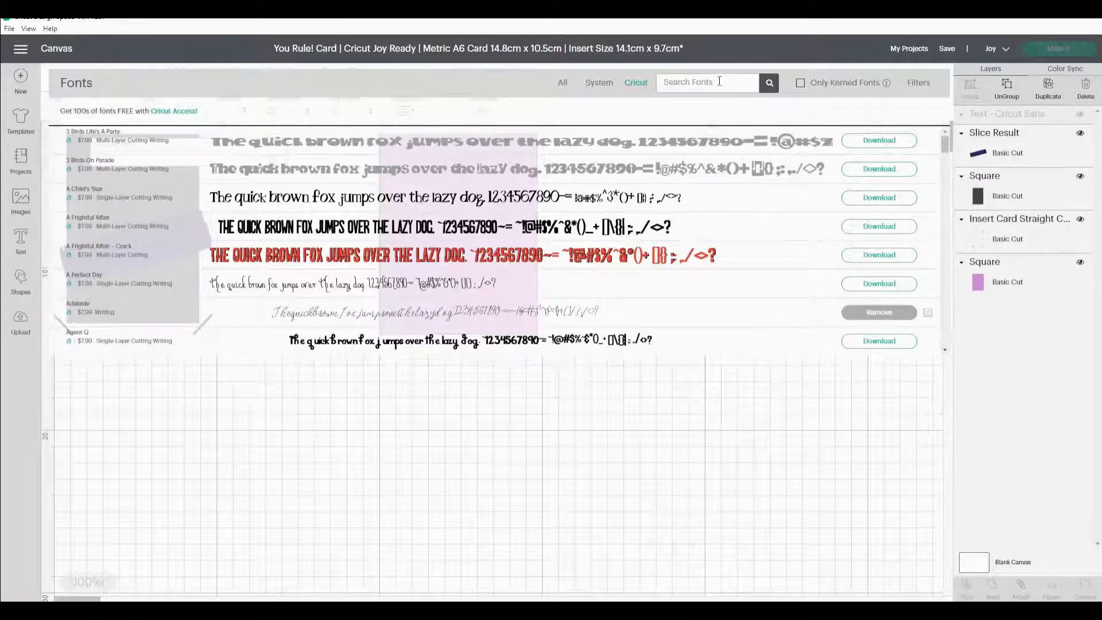
pyautogui.write('Cricut')
pyautogui.press('Return')
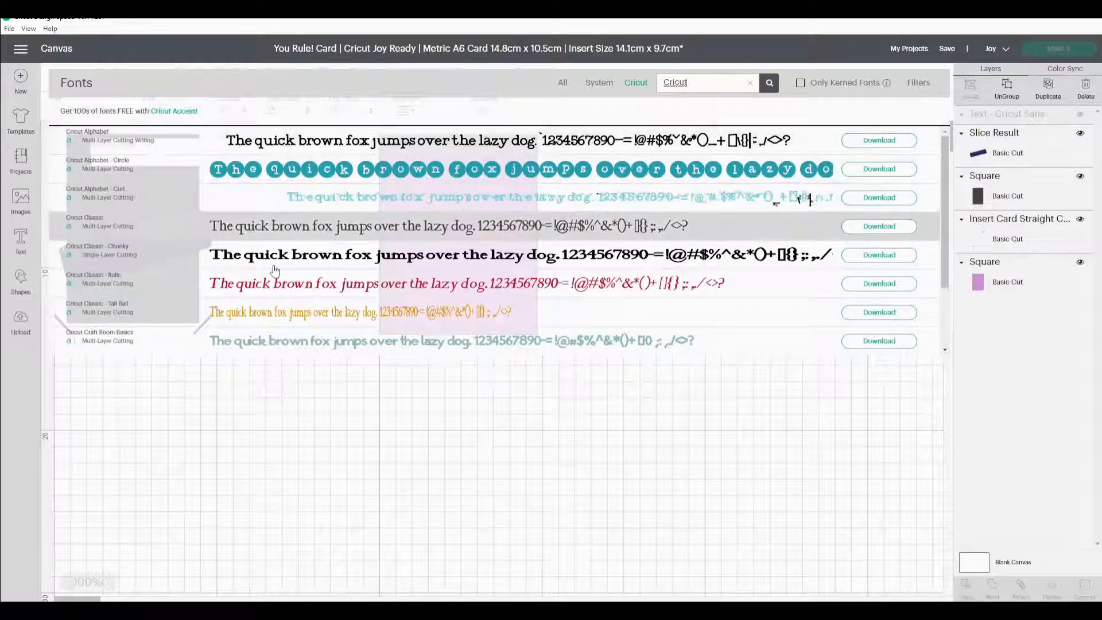
pyautogui.scroll(-2, 144, 287)
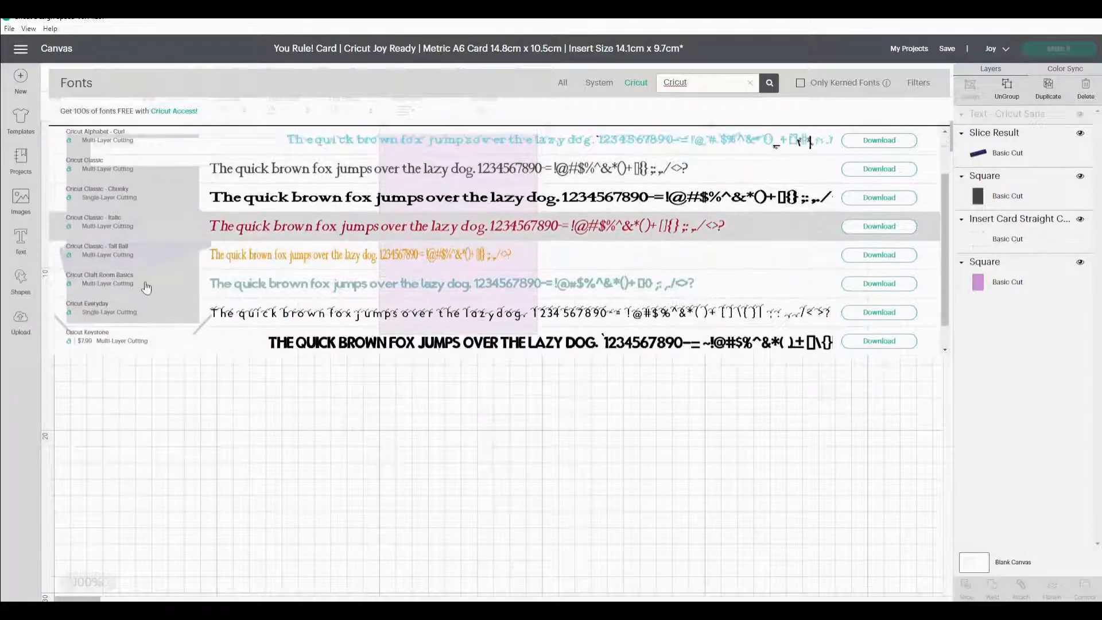
pyautogui.scroll(2, 229, 259)
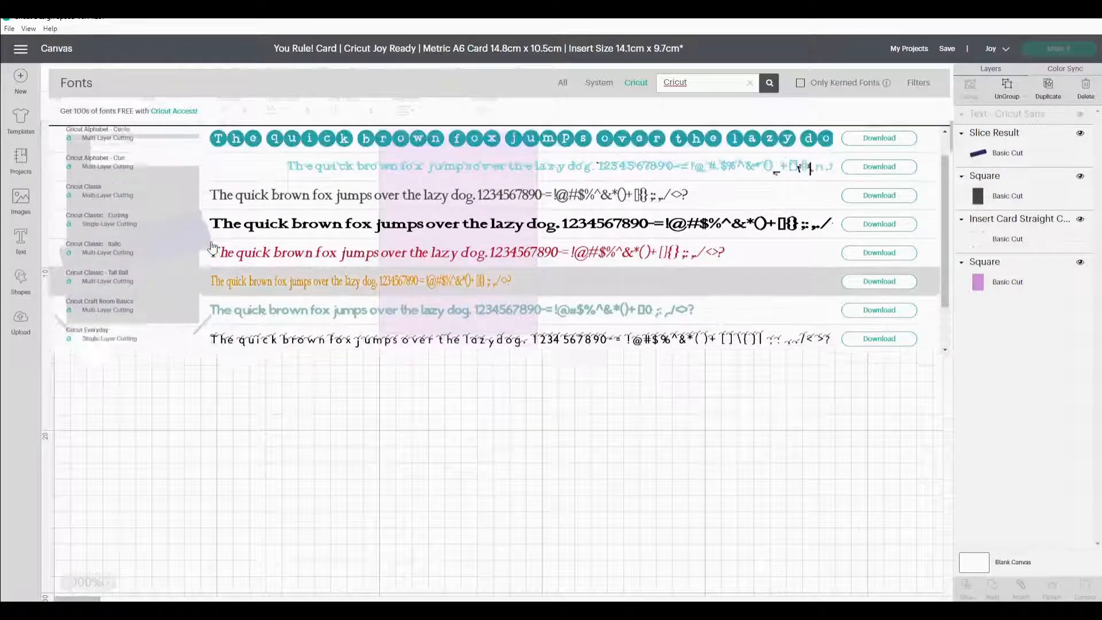
pyautogui.click(304, 169)
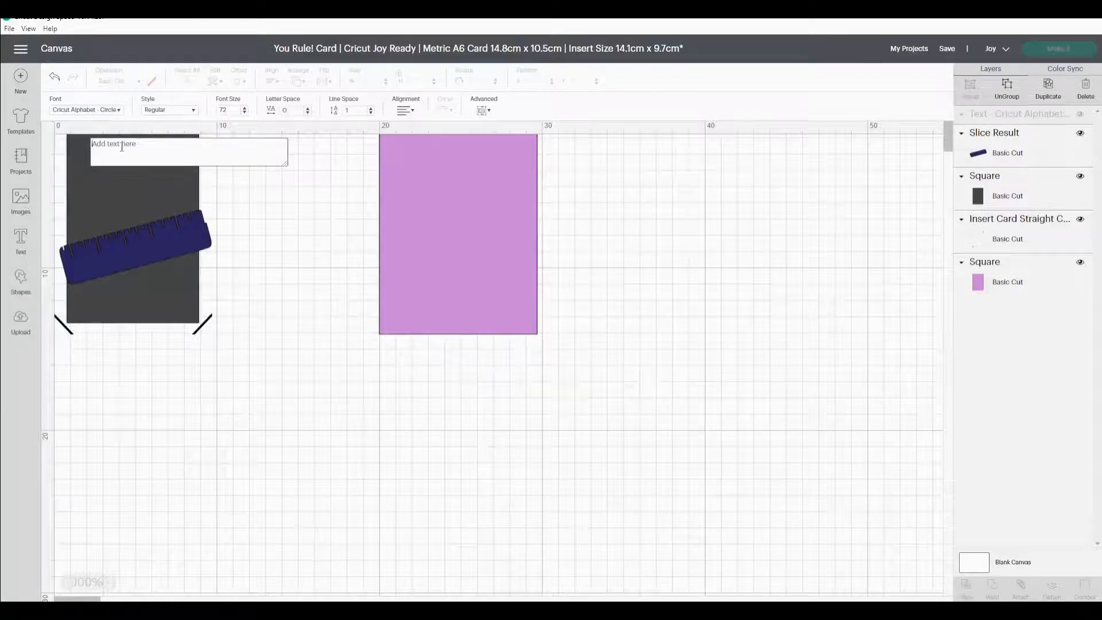
# Step: Enter the text "You Rule!" and set its letter spacing to -3 so the letter circles overlap
pyautogui.write('You R')
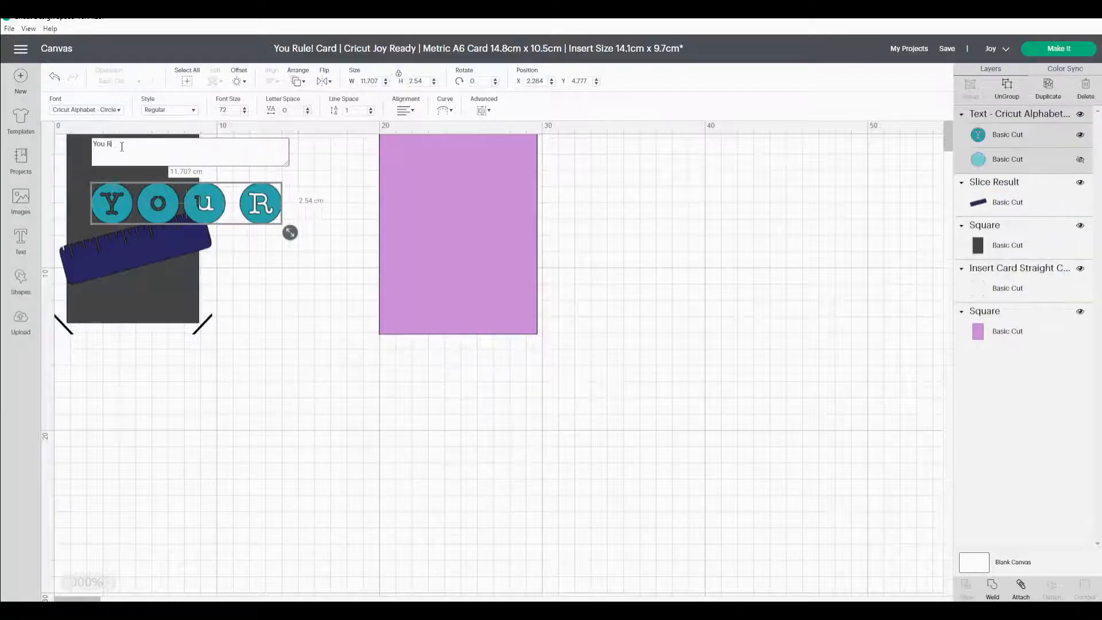
pyautogui.write('ule!')
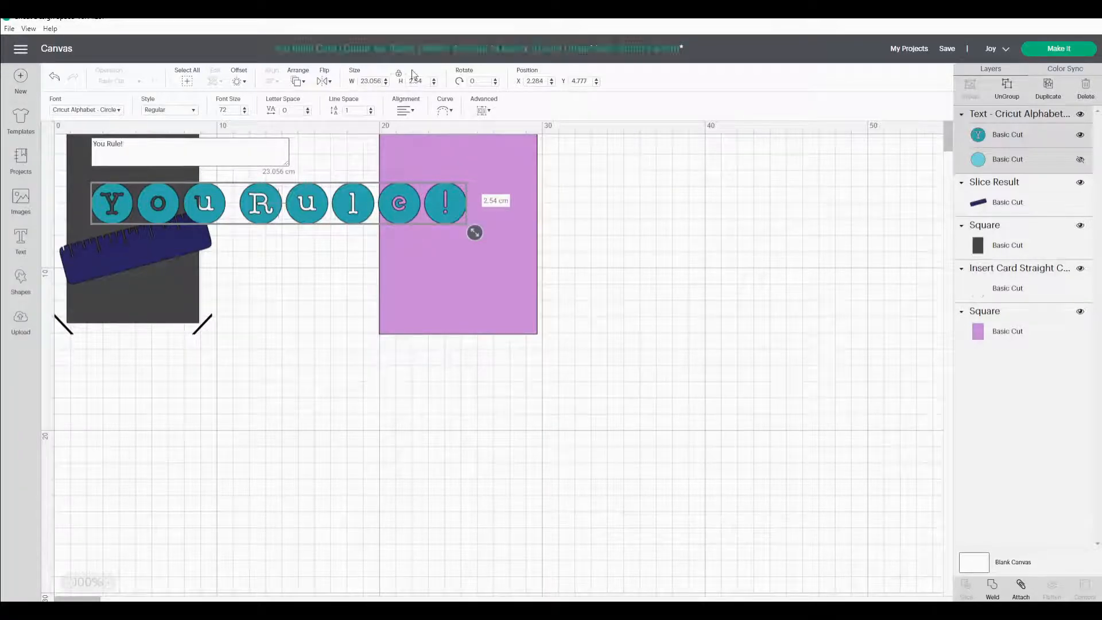
pyautogui.click(293, 111)
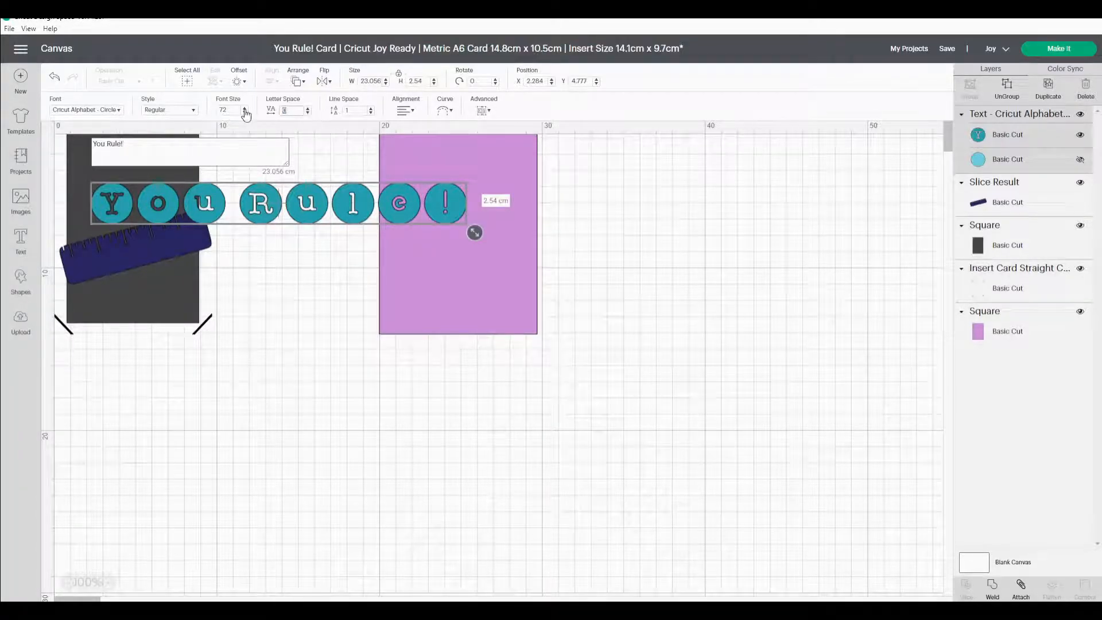
pyautogui.press('Return')
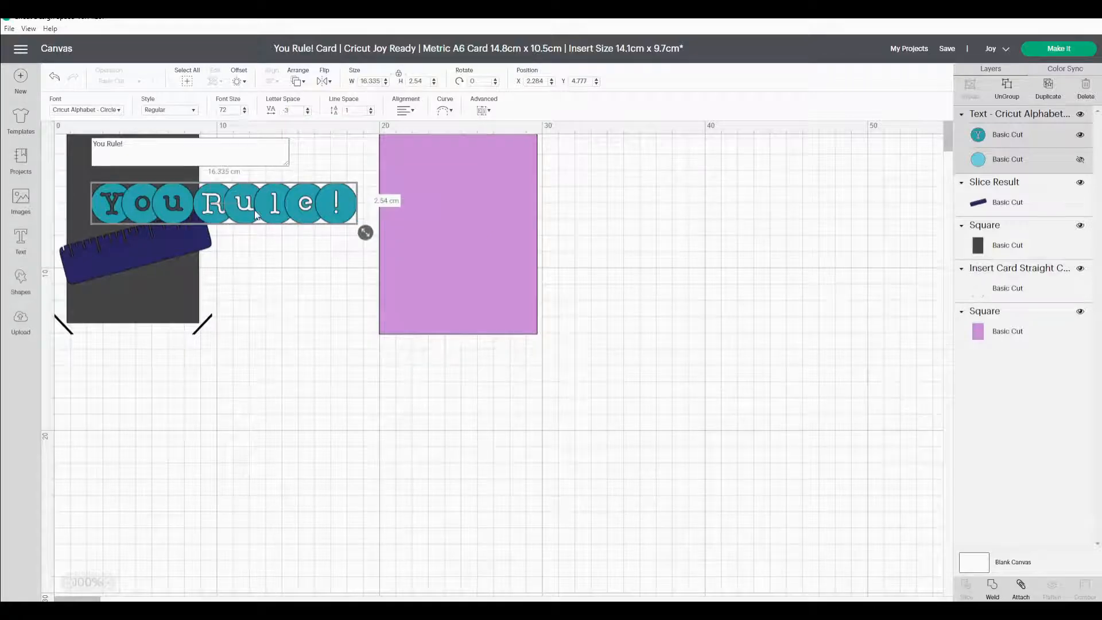
# Step: Move the "You Rule!" text below the rectangles and weld its overlapping circles into one shape
pyautogui.moveTo(256, 213); pyautogui.dragTo(279, 430)
pyautogui.click(504, 405)
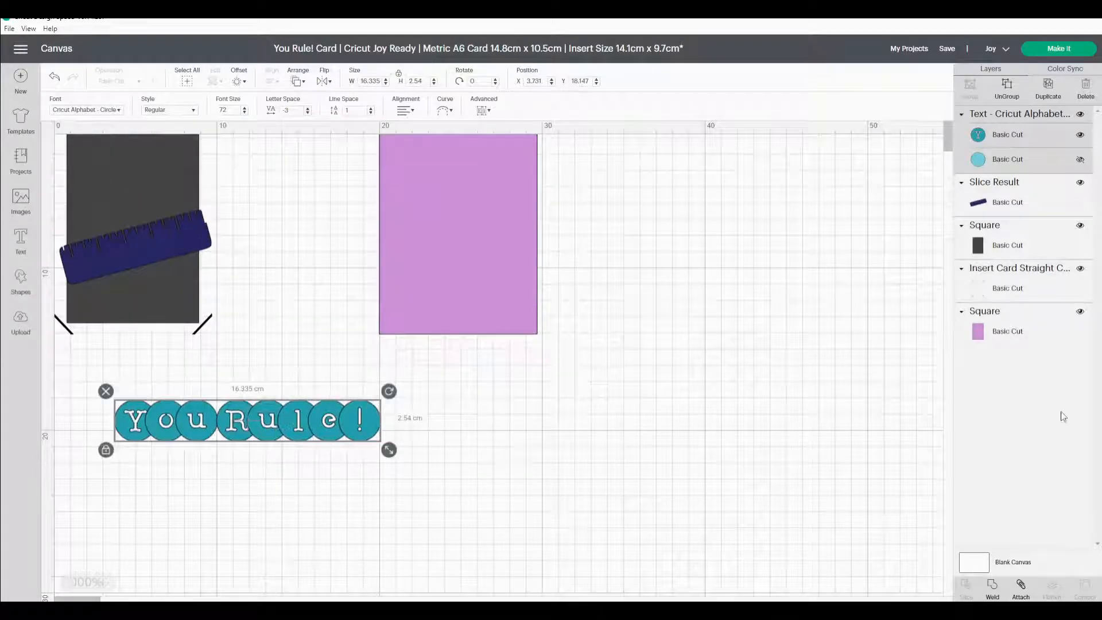
pyautogui.click(104, 485)
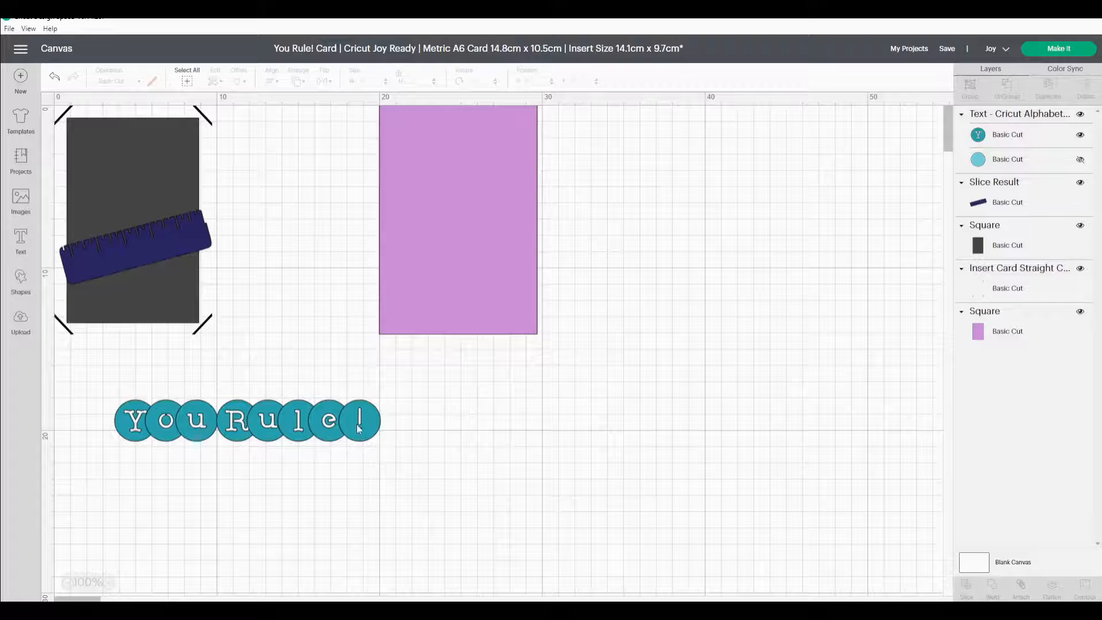
pyautogui.click(305, 428)
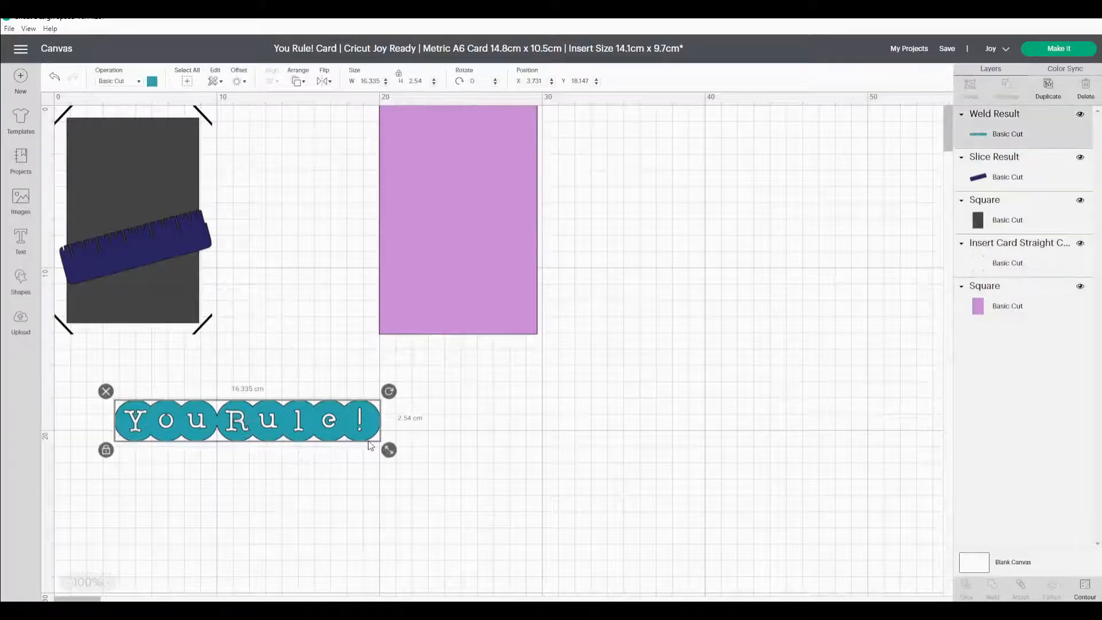
# Step: Shrink the welded "You Rule!" text to about 9.14 cm wide, place it above the ruler and rotate it to 345°
pyautogui.moveTo(389, 451)
pyautogui.mouseDown()
pyautogui.moveTo(282, 432)
pyautogui.moveTo(167, 165)
pyautogui.moveTo(178, 209)
pyautogui.moveTo(212, 218)
pyautogui.moveTo(215, 200)
pyautogui.mouseUp()
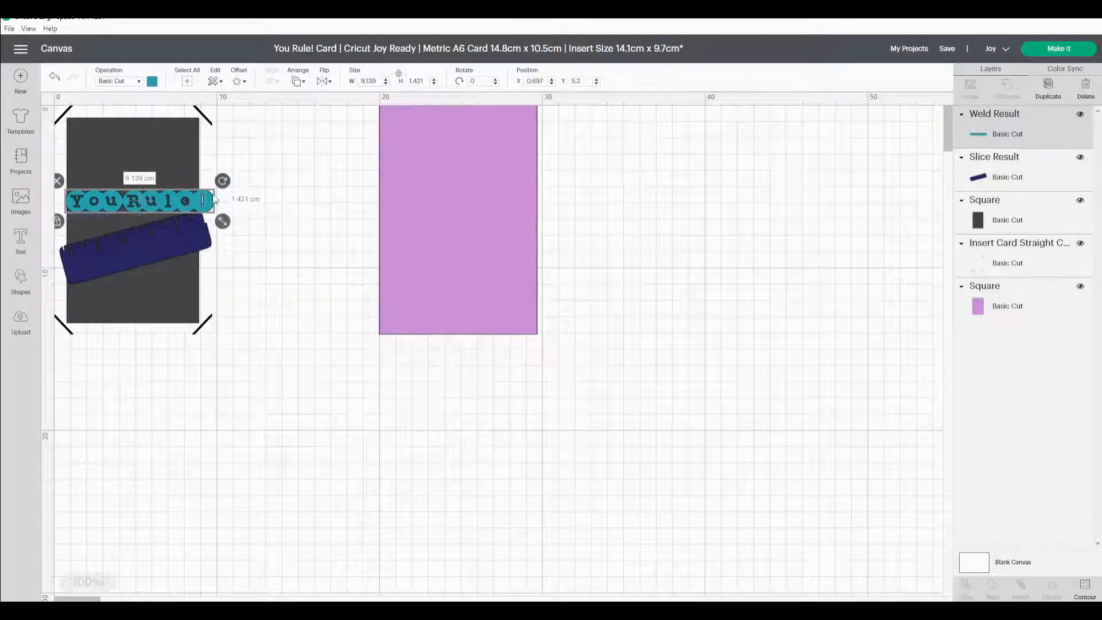
pyautogui.click(479, 81)
pyautogui.write('345')
pyautogui.press('Return')
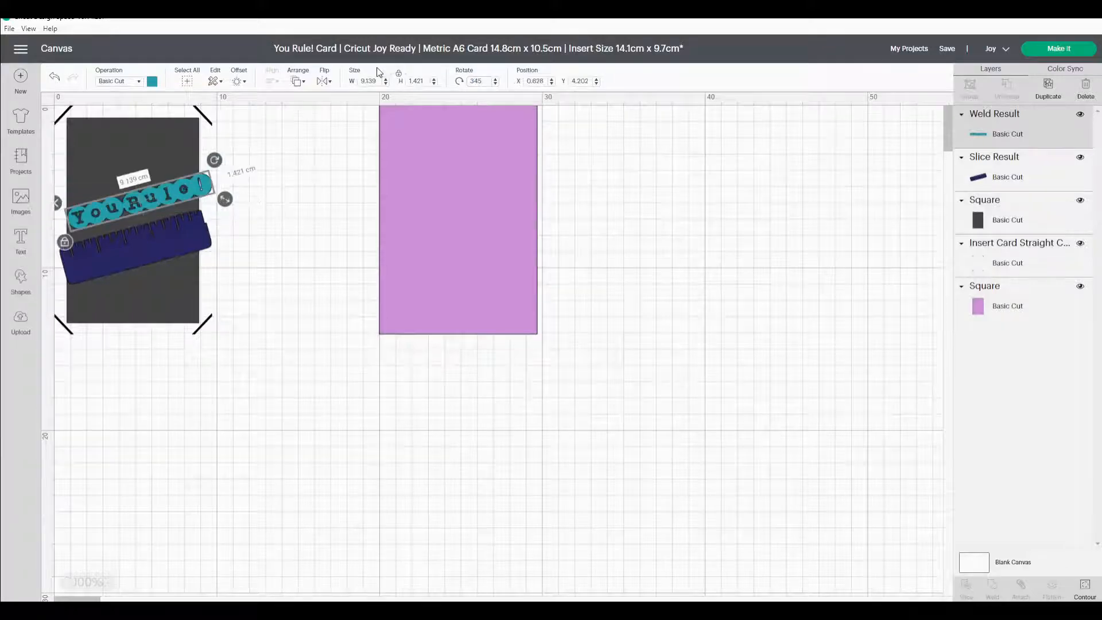
# Step: Move the tilted text up and nudge the ruler upward so both span the dark rectangle with a gap between them
pyautogui.moveTo(194, 195); pyautogui.dragTo(188, 172)
pyautogui.moveTo(181, 235); pyautogui.dragTo(181, 233)
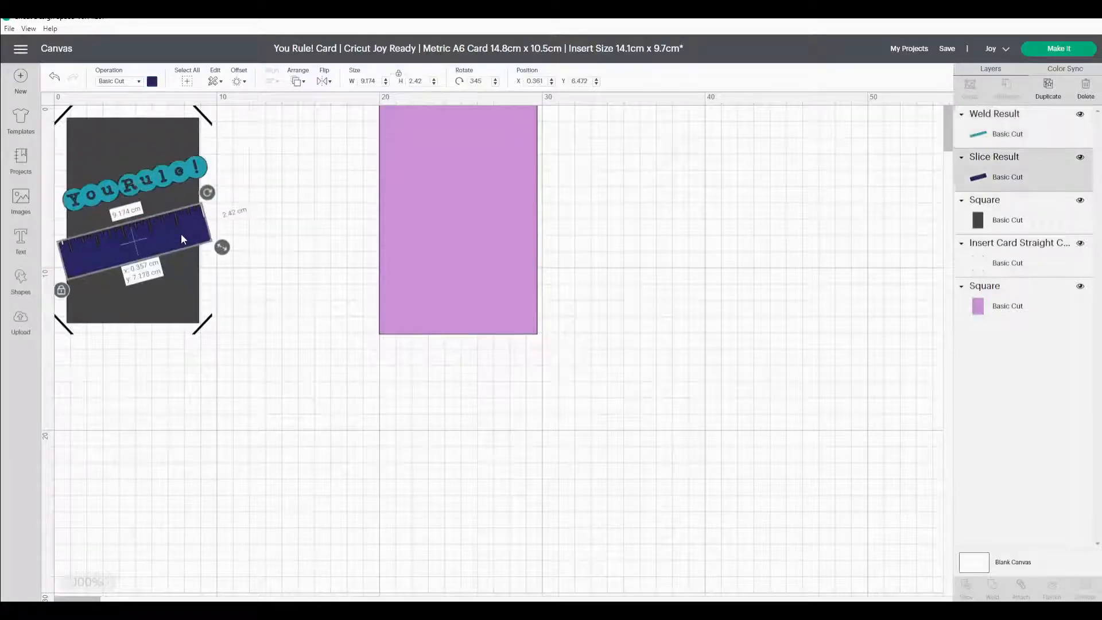
pyautogui.click(229, 197)
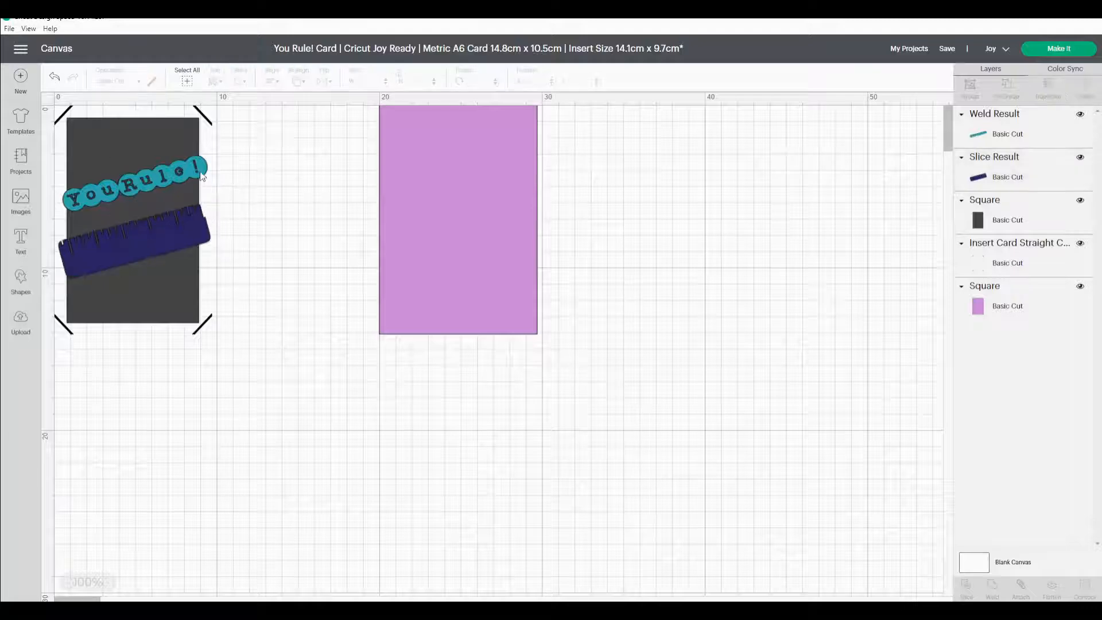
pyautogui.moveTo(199, 172); pyautogui.dragTo(200, 166)
pyautogui.moveTo(187, 229); pyautogui.dragTo(187, 228)
pyautogui.click(235, 227)
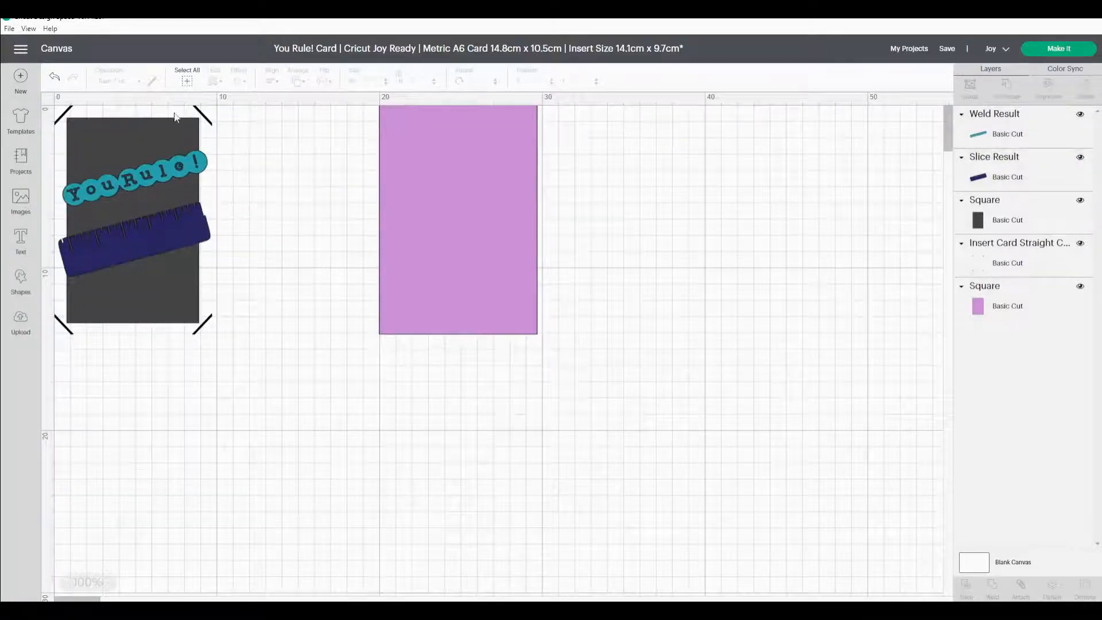
# Step: Select the "You Rule!" text together with the ruler, weld them into one shape and select the result
pyautogui.click(1001, 140)
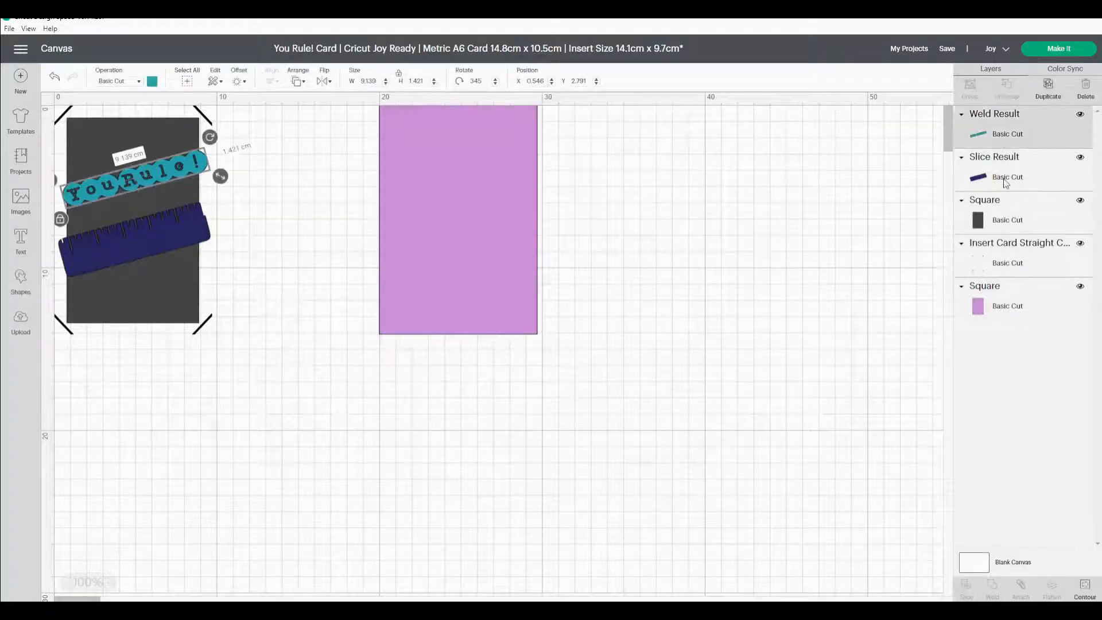
pyautogui.click(1005, 175)
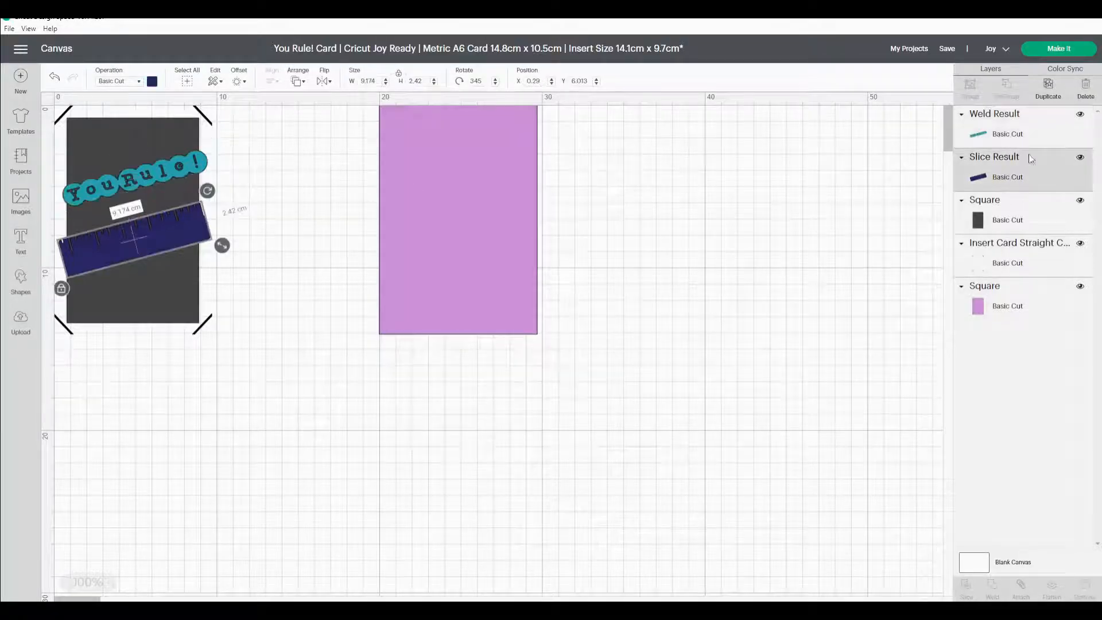
pyautogui.click(1026, 137)
pyautogui.keyDown('shift'); pyautogui.click(1022, 175); pyautogui.keyUp('shift')
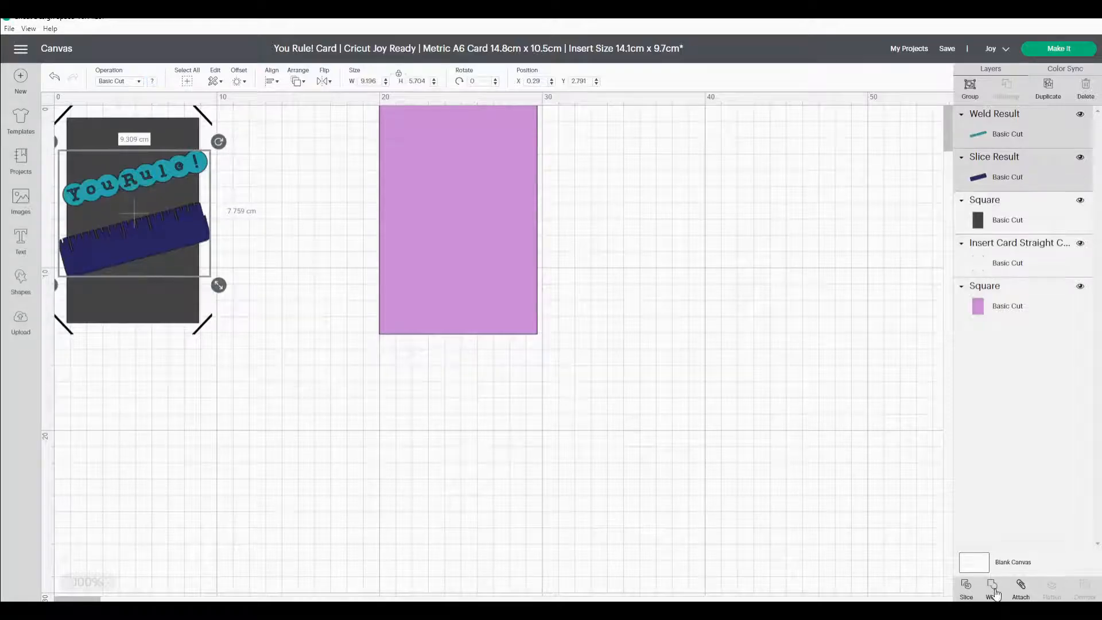
pyautogui.click(1018, 513)
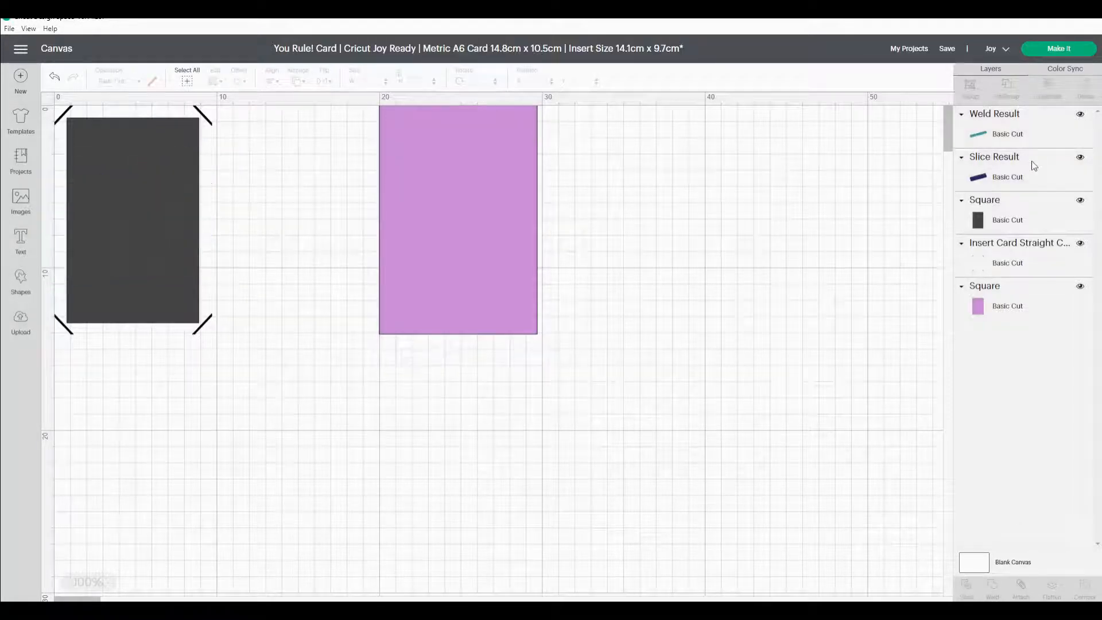
pyautogui.click(1016, 138)
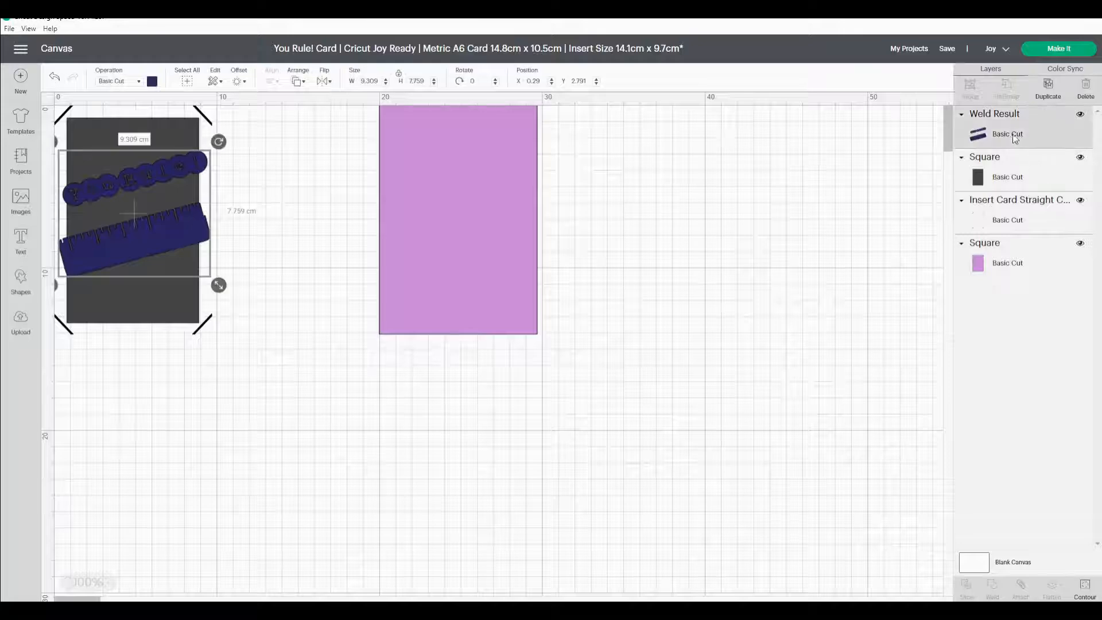
# Step: Slice the welded text-and-ruler shape out of the dark rectangle and delete the leftover pieces, keeping the cut-out rectangle
pyautogui.keyDown('shift'); pyautogui.click(1010, 177); pyautogui.keyUp('shift')
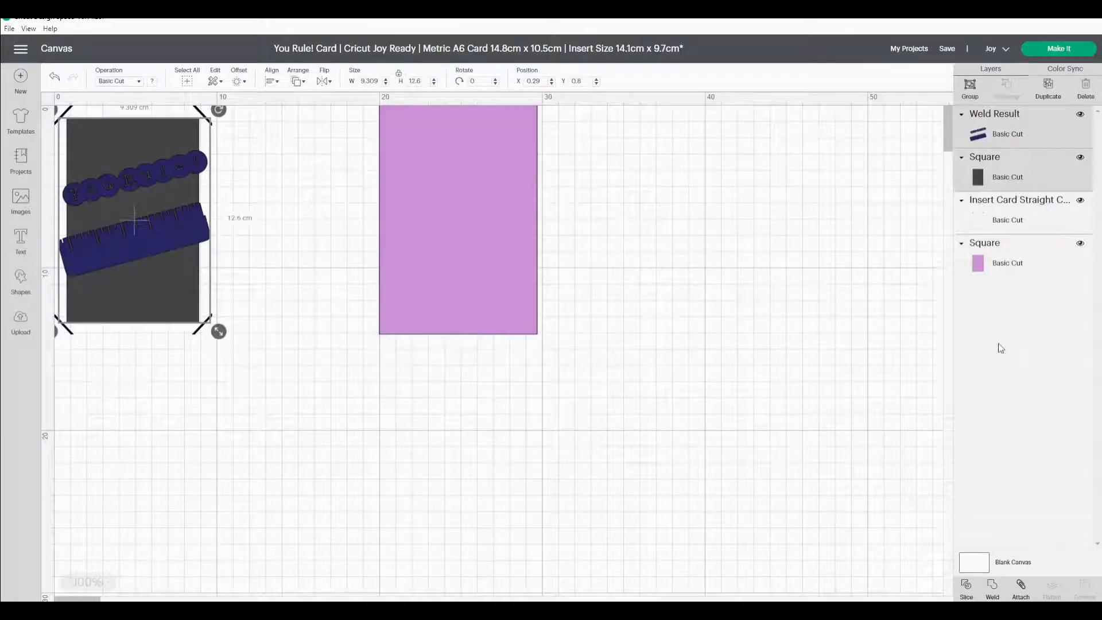
pyautogui.click(967, 591)
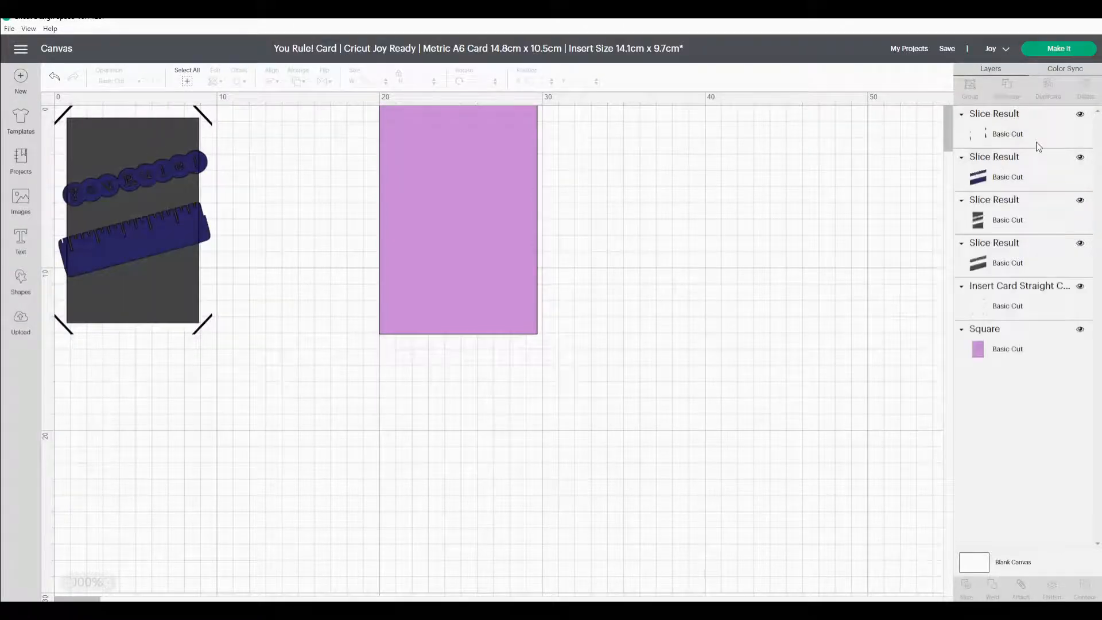
pyautogui.click(1030, 135)
pyautogui.press('Delete')
pyautogui.click(1012, 134)
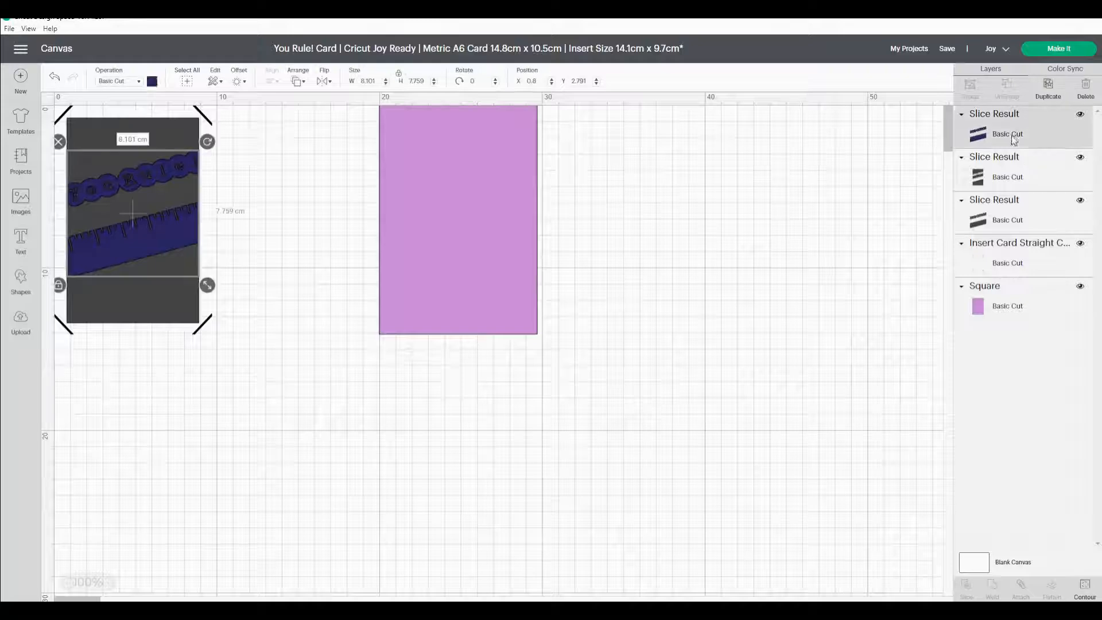
pyautogui.press('Delete')
pyautogui.click(1005, 182)
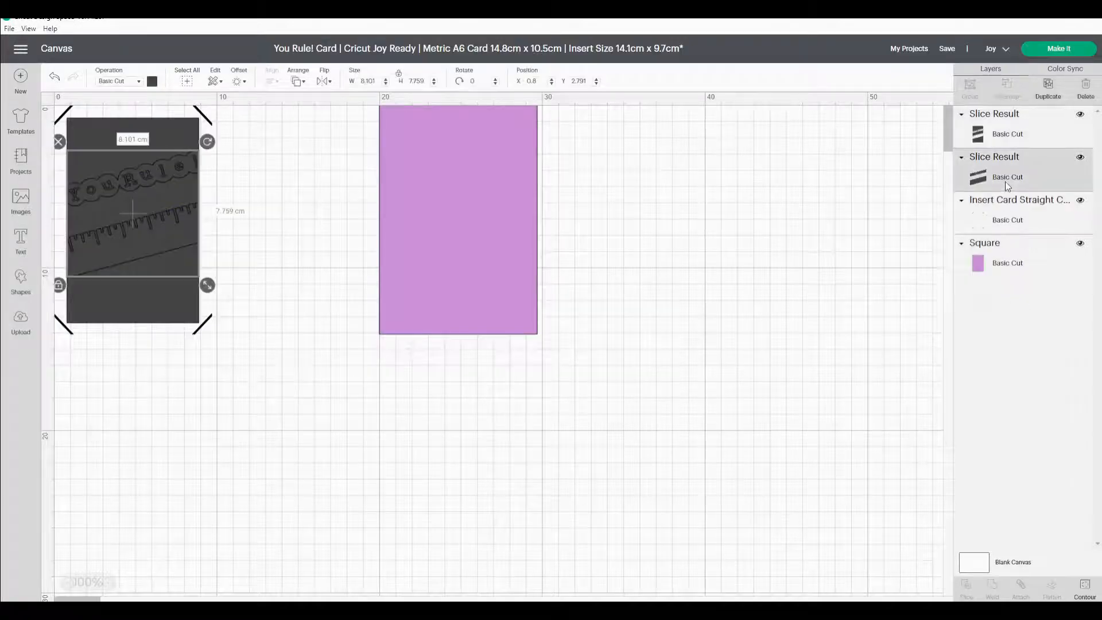
pyautogui.press('Delete')
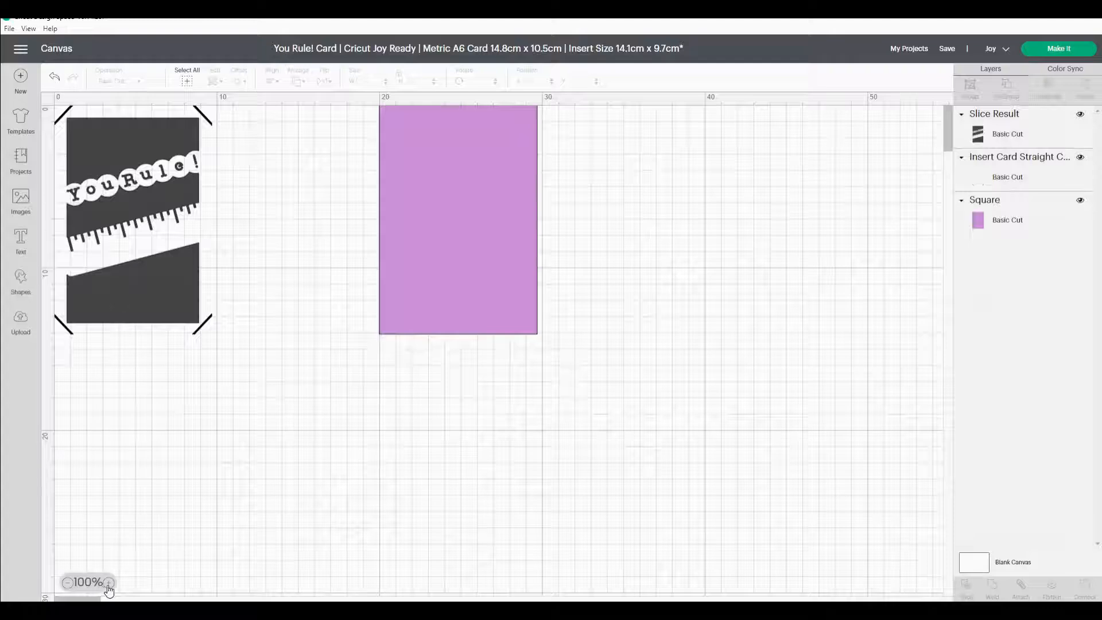
# Step: Add a triangle shape, shrink it to about 0.26 × 0.225 cm, rotate it about 61° and place it across the upper edge of the letter "o"
pyautogui.click(107, 583)
pyautogui.click(108, 583)
pyautogui.click(108, 583)
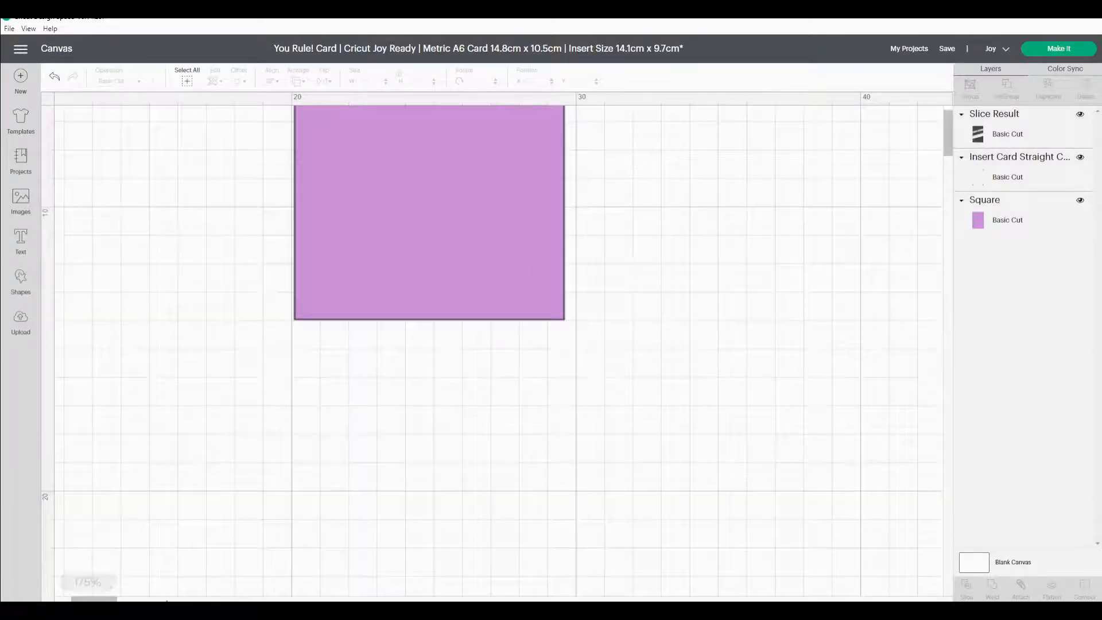
pyautogui.moveTo(103, 599); pyautogui.dragTo(29, 597)
pyautogui.scroll(3, 98, 404)
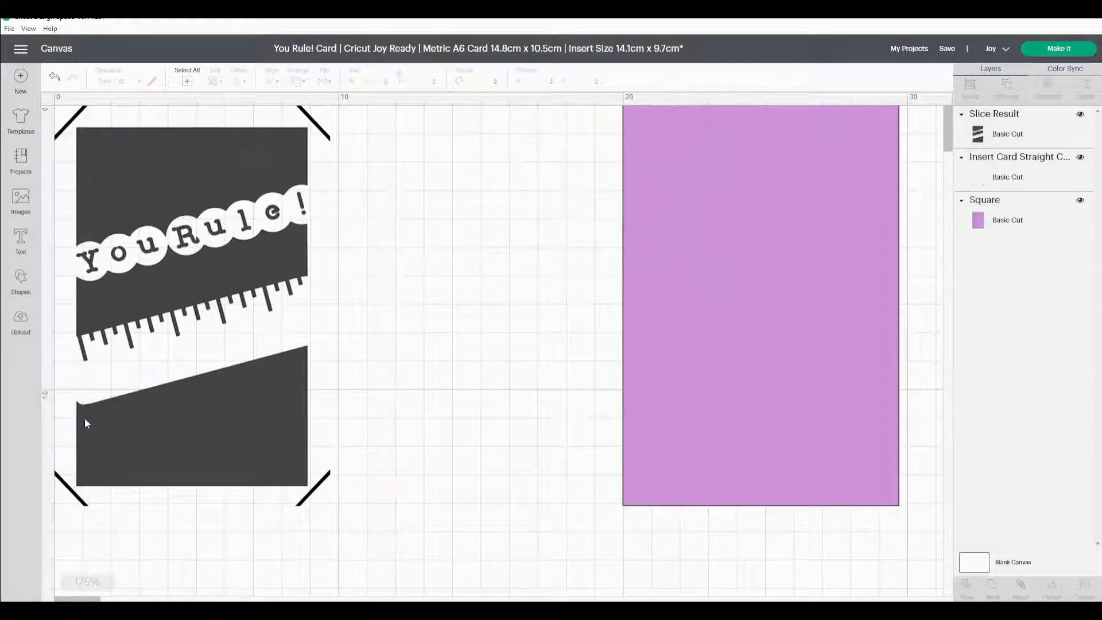
pyautogui.click(110, 582)
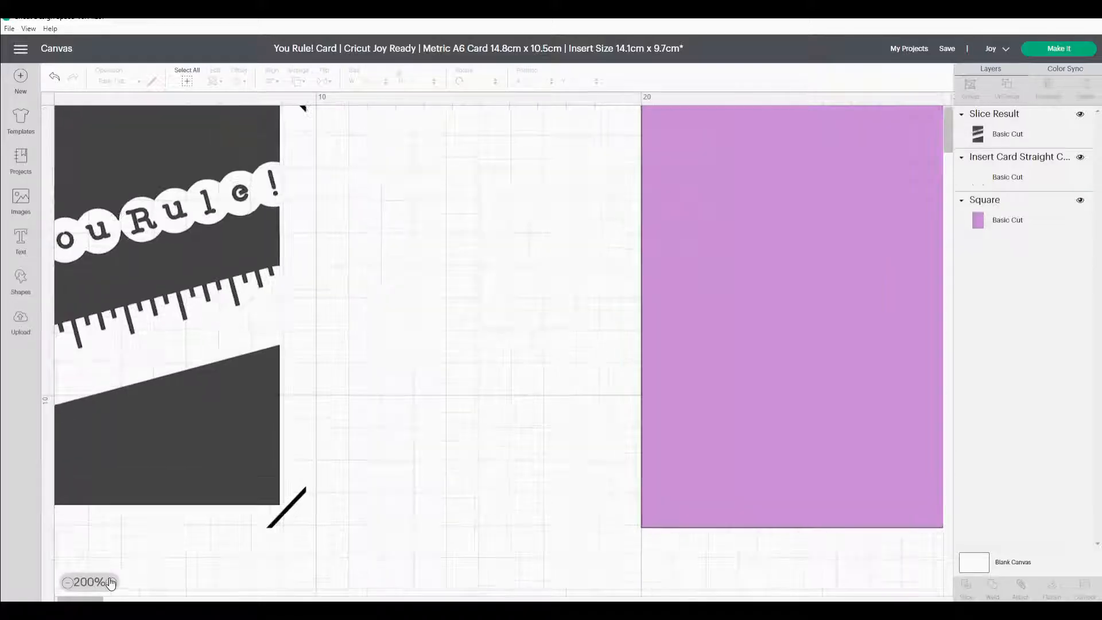
pyautogui.click(110, 582)
pyautogui.click(109, 582)
pyautogui.moveTo(95, 597); pyautogui.dragTo(87, 597)
pyautogui.click(295, 249)
pyautogui.scroll(2, 295, 249)
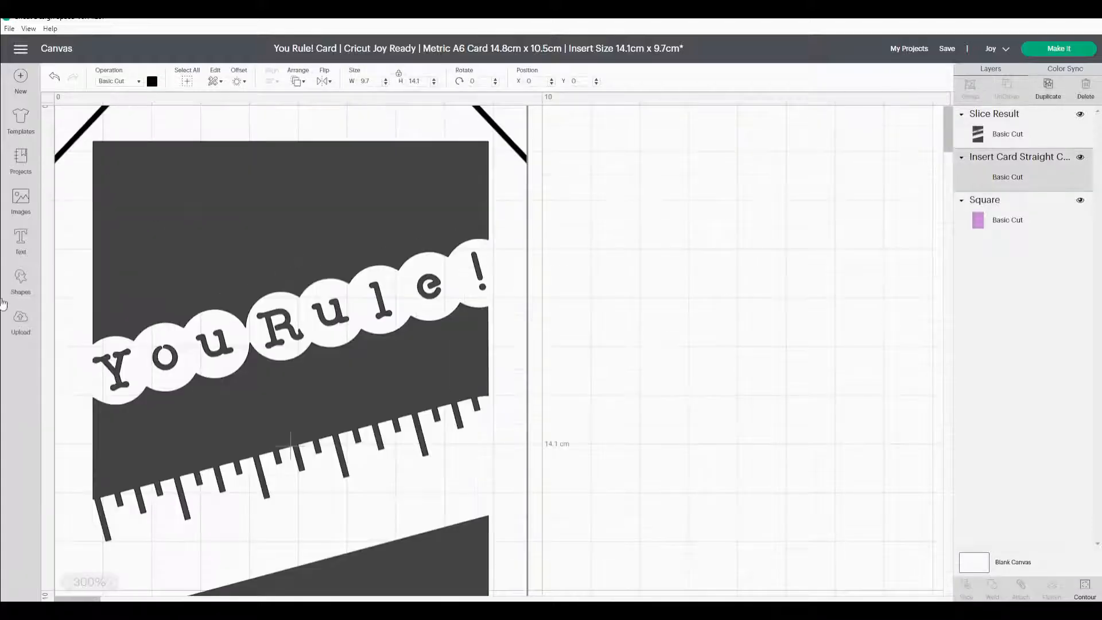
pyautogui.click(33, 287)
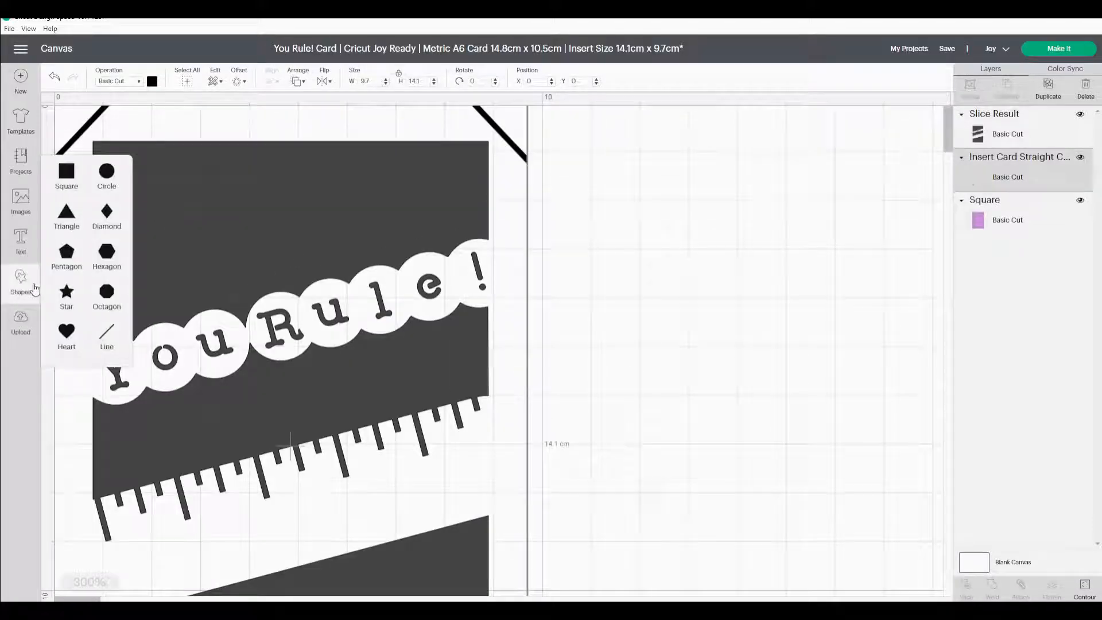
pyautogui.click(67, 217)
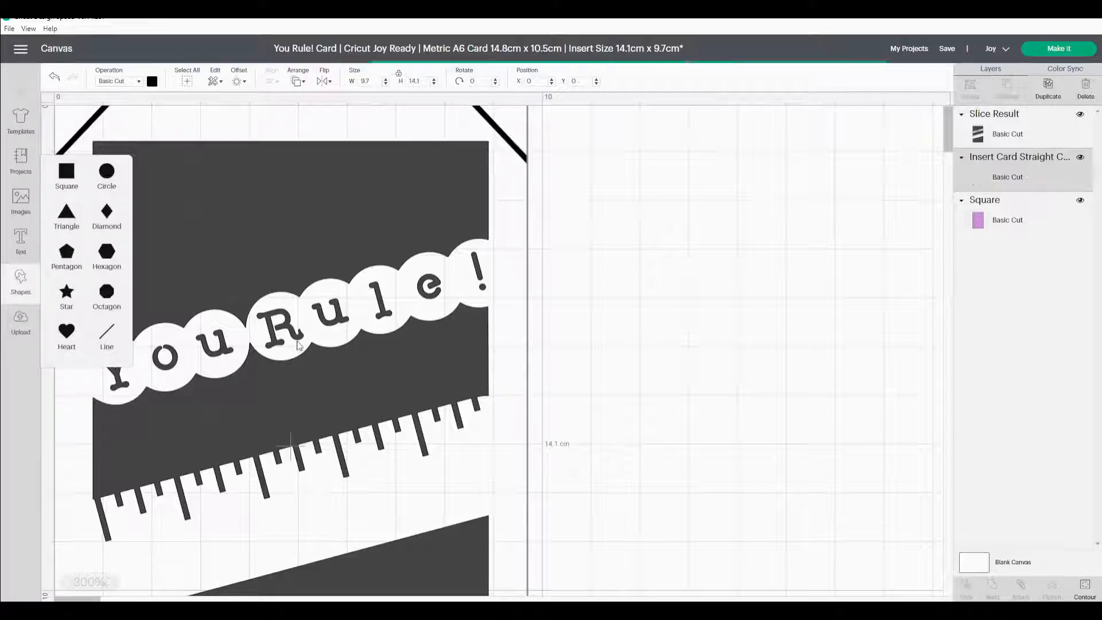
pyautogui.moveTo(569, 560); pyautogui.dragTo(163, 350)
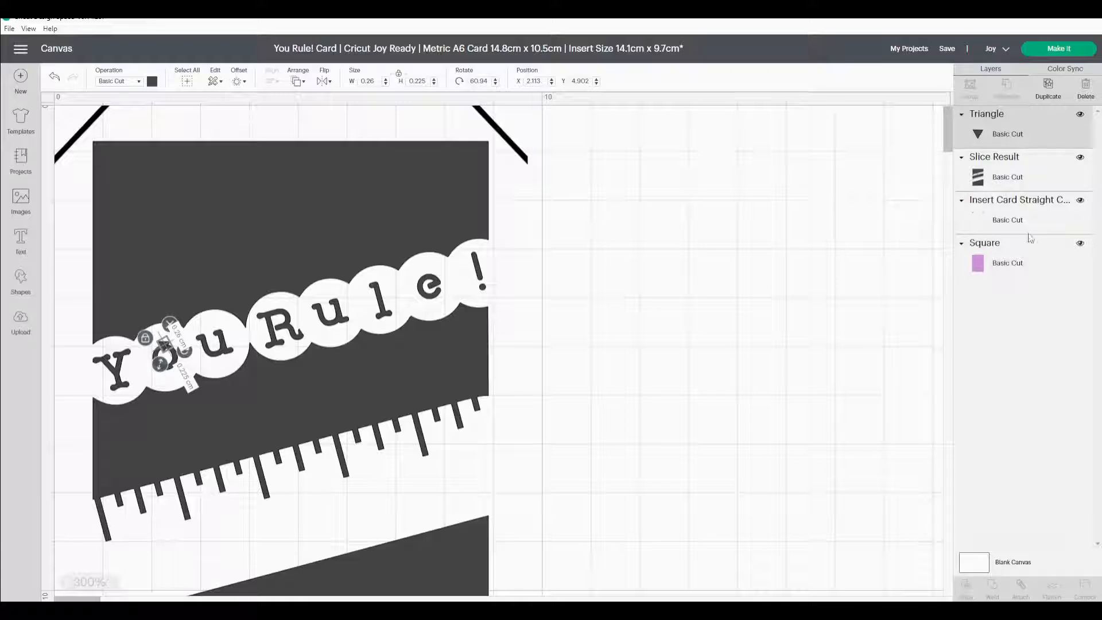
# Step: Slice the small triangle with the dark card design and delete the leftover pieces so the "o" has a gap
pyautogui.click(1014, 177)
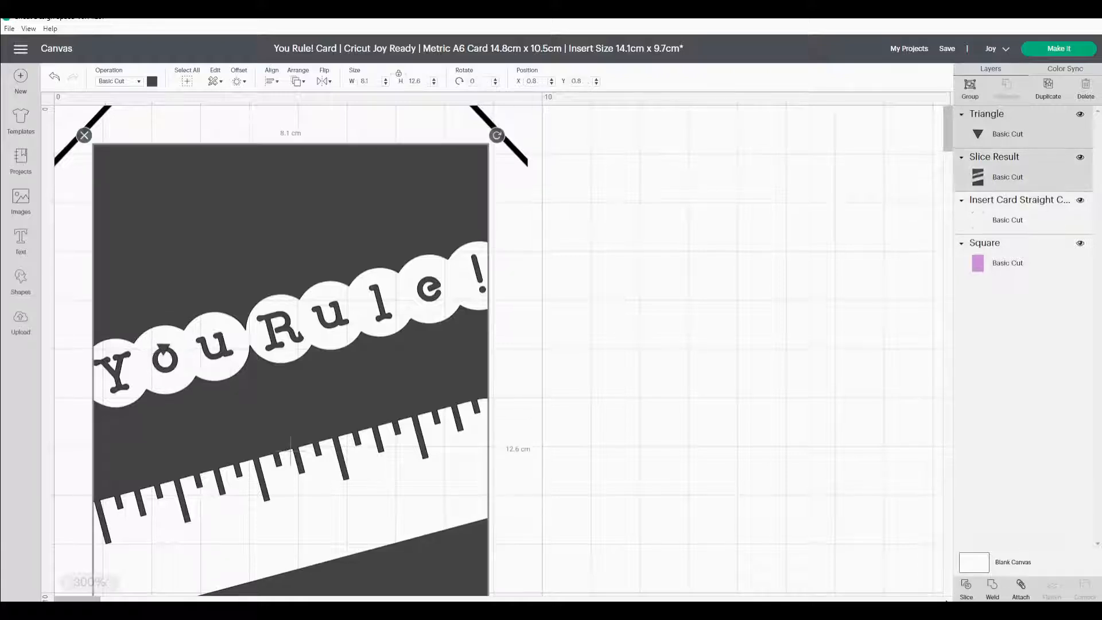
pyautogui.click(963, 593)
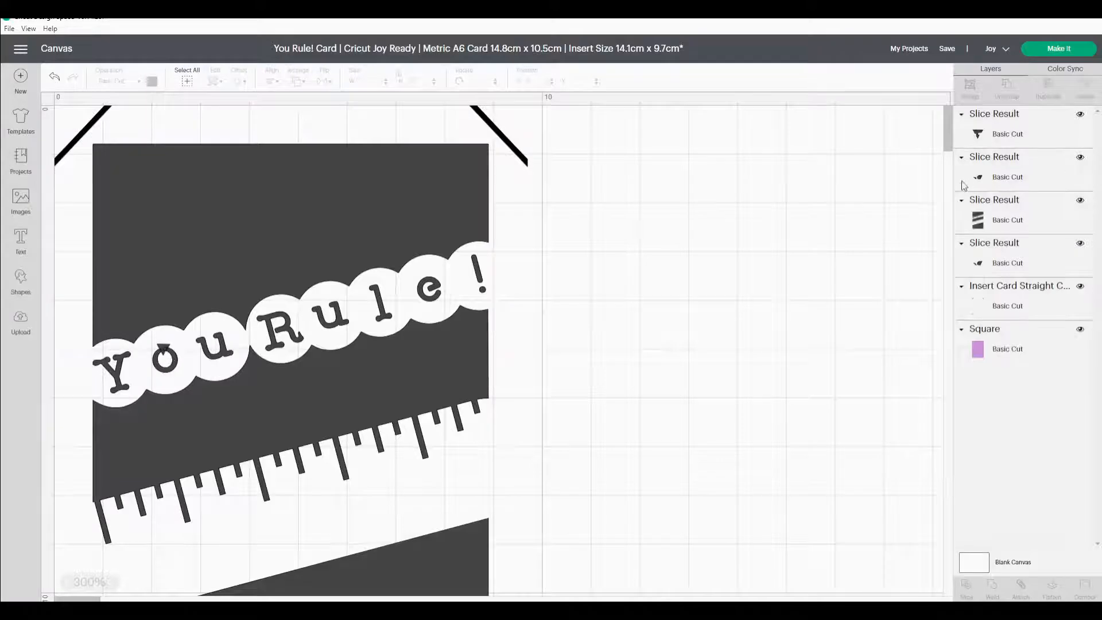
pyautogui.click(996, 133)
pyautogui.press('Delete')
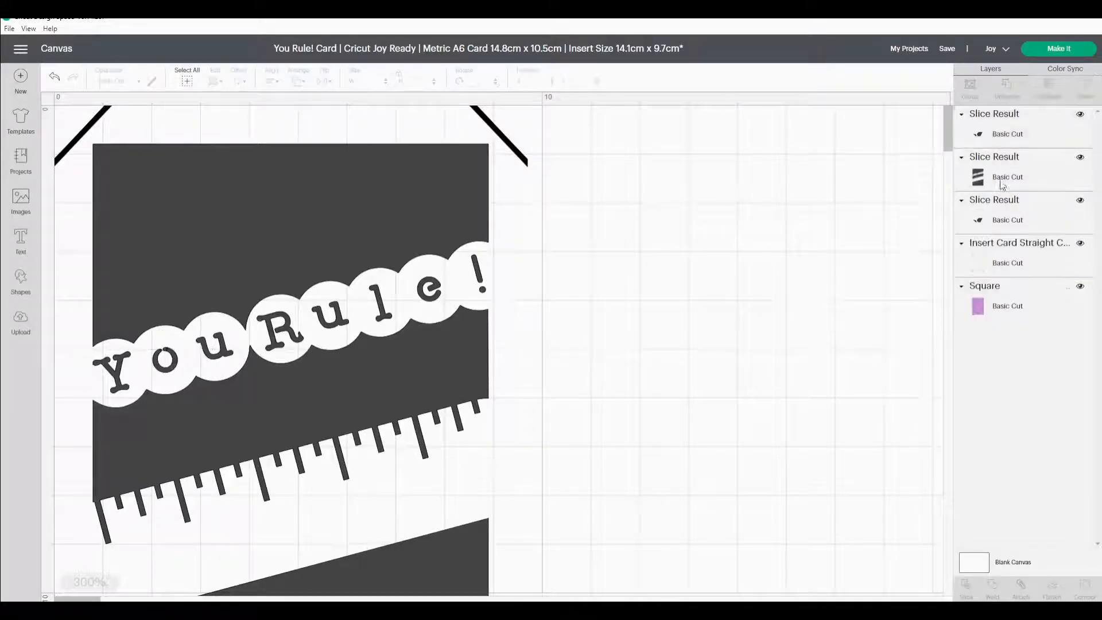
pyautogui.click(1000, 137)
pyautogui.press('Delete')
pyautogui.click(998, 172)
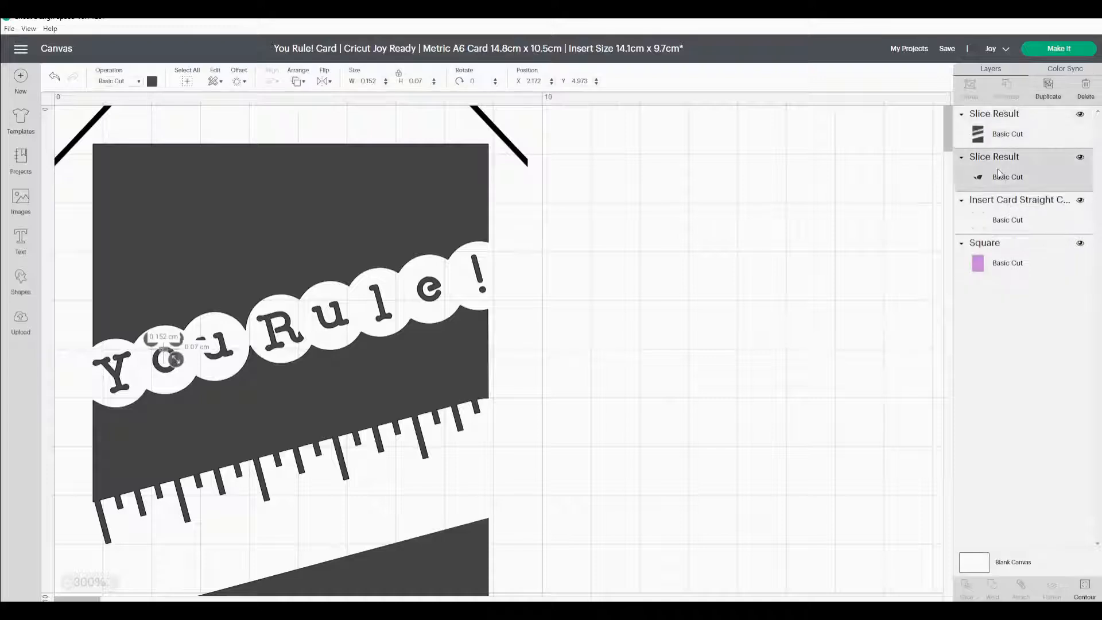
pyautogui.press('Delete')
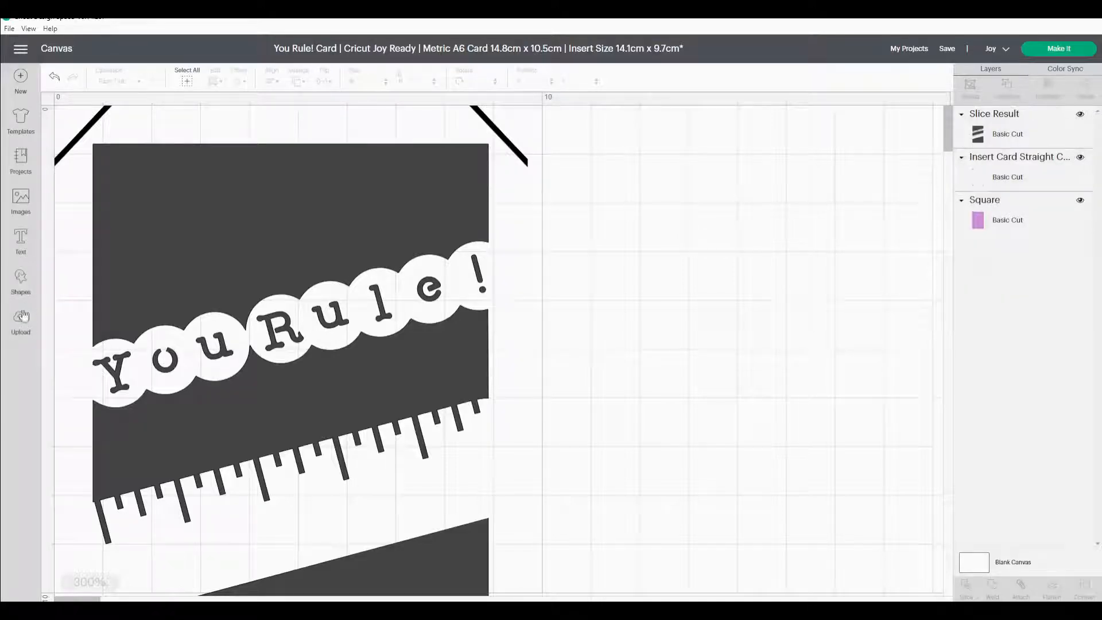
# Step: Add another triangle, shrink it to about 0.237 × 0.205 cm, rotate it about 195° and position it over the lower part of the "R"
pyautogui.click(20, 280)
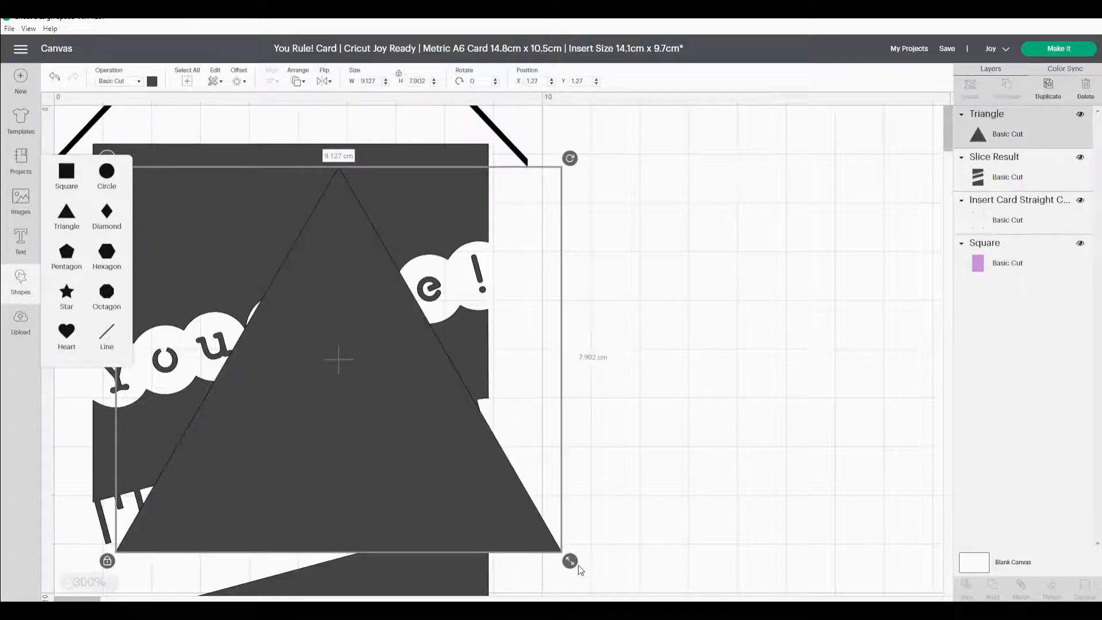
pyautogui.moveTo(555, 556); pyautogui.dragTo(281, 335)
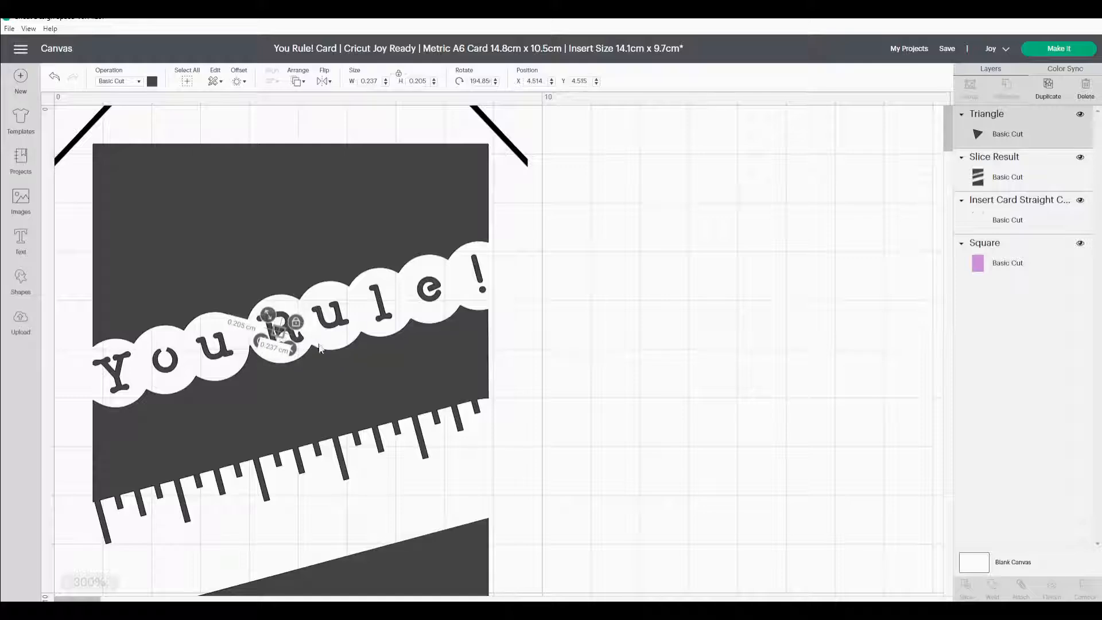
pyautogui.click(675, 358)
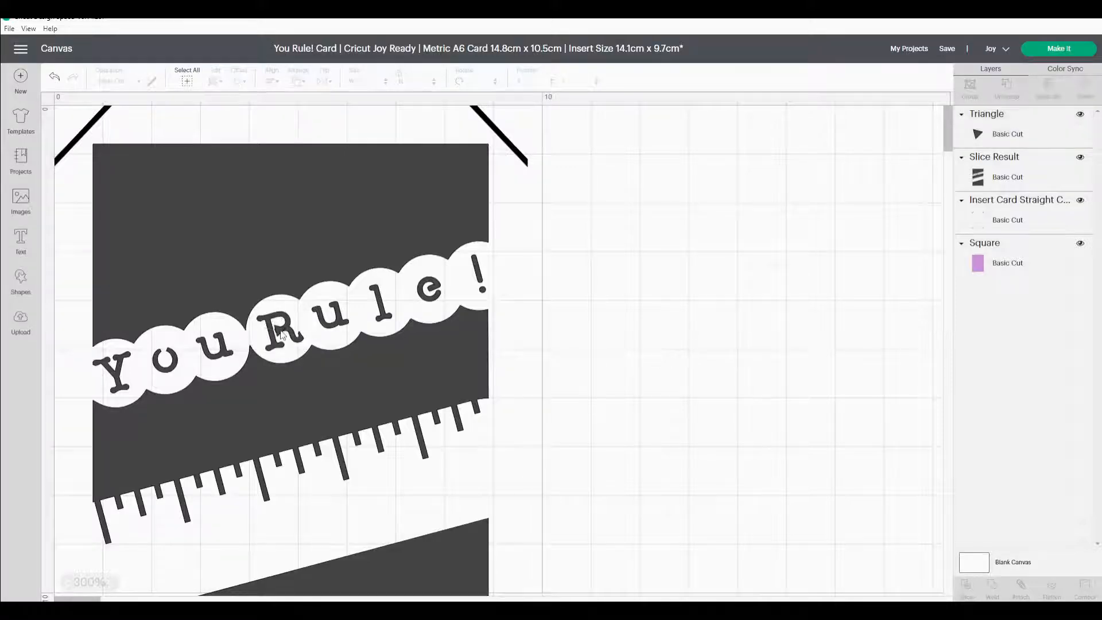
pyautogui.click(280, 334)
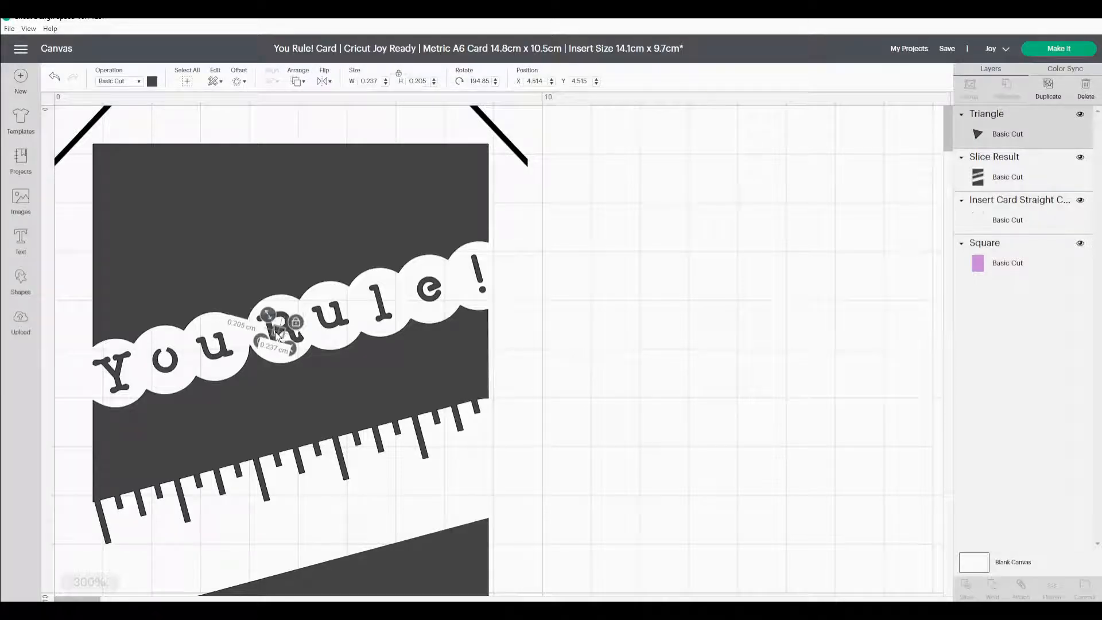
pyautogui.moveTo(279, 332); pyautogui.dragTo(280, 335)
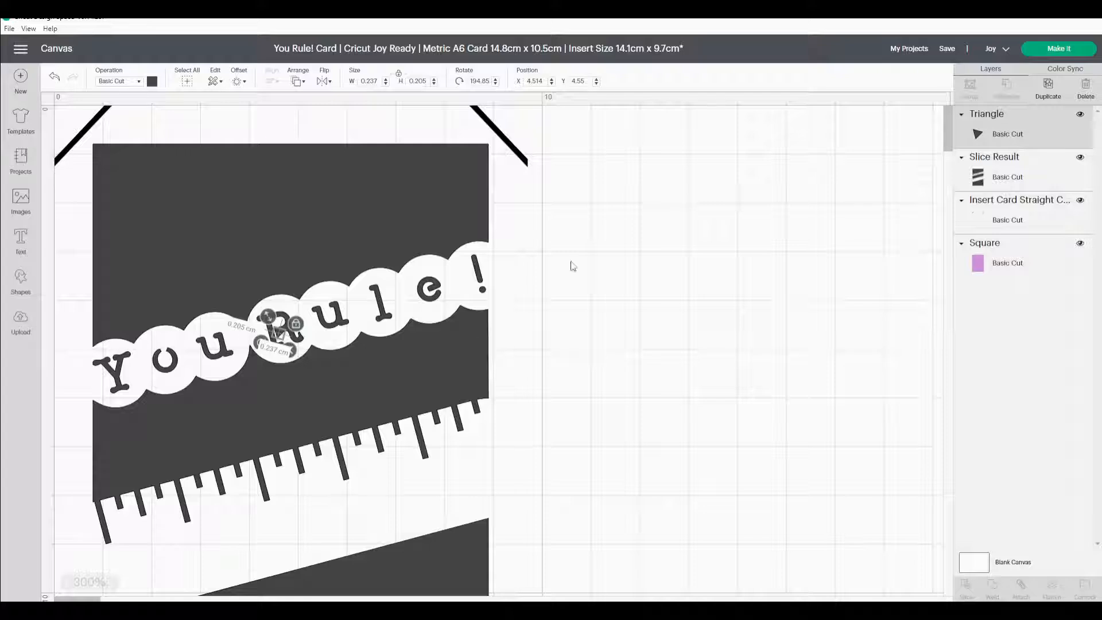
# Step: Slice the triangle on the "R" with the dark card design and delete all leftover pieces
pyautogui.keyDown('shift'); pyautogui.click(1001, 166); pyautogui.keyUp('shift')
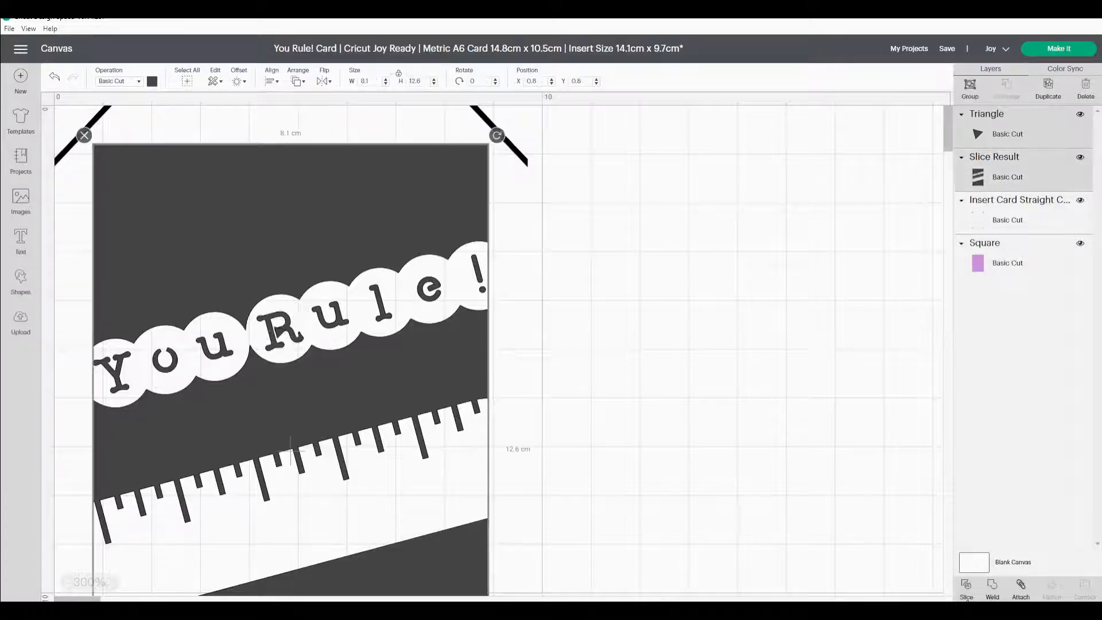
pyautogui.click(962, 588)
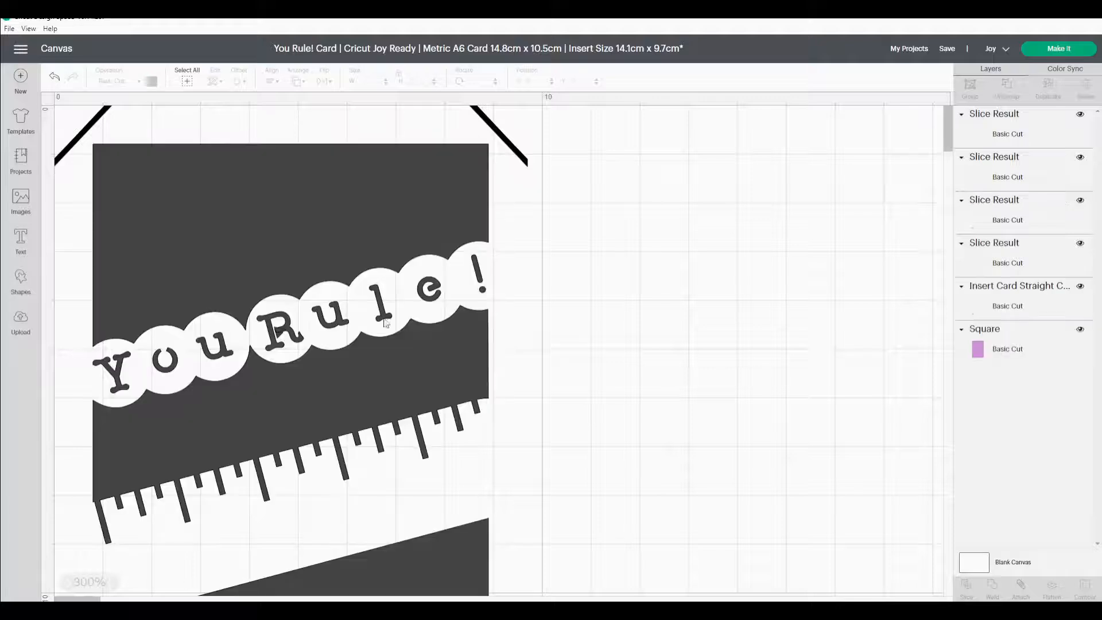
pyautogui.click(1010, 136)
pyautogui.press('Delete')
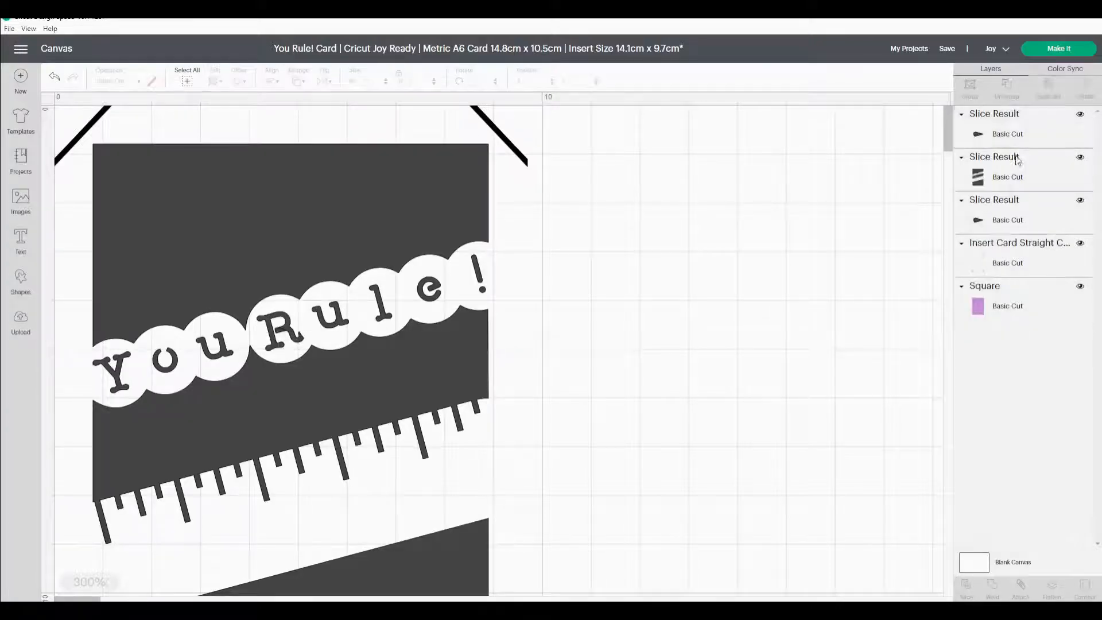
pyautogui.click(1011, 211)
pyautogui.press('Delete')
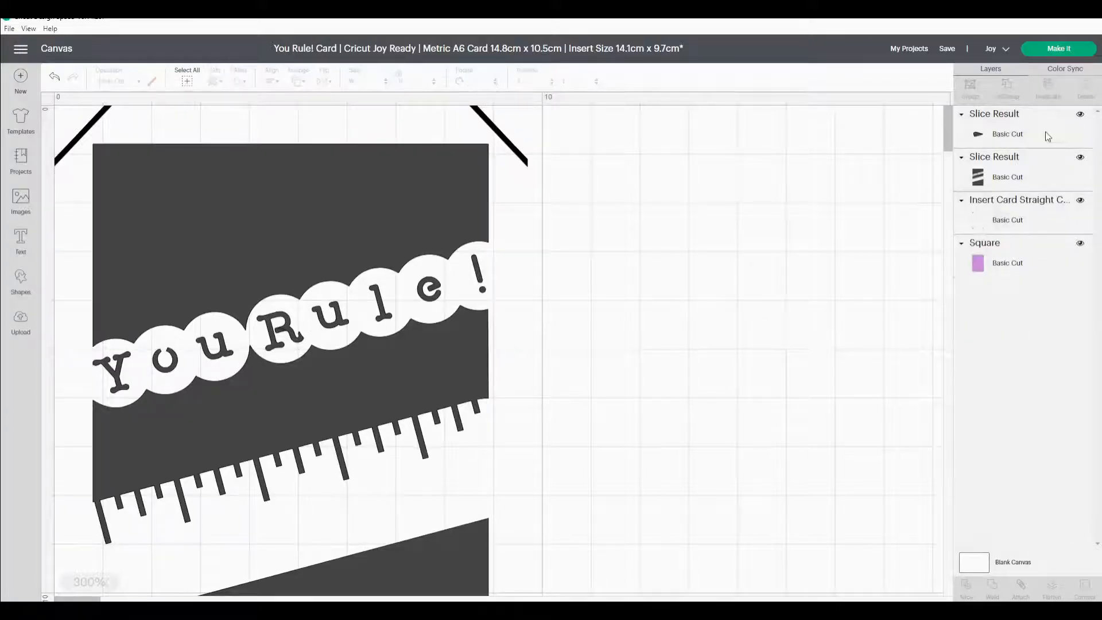
pyautogui.click(1080, 115)
pyautogui.click(1007, 132)
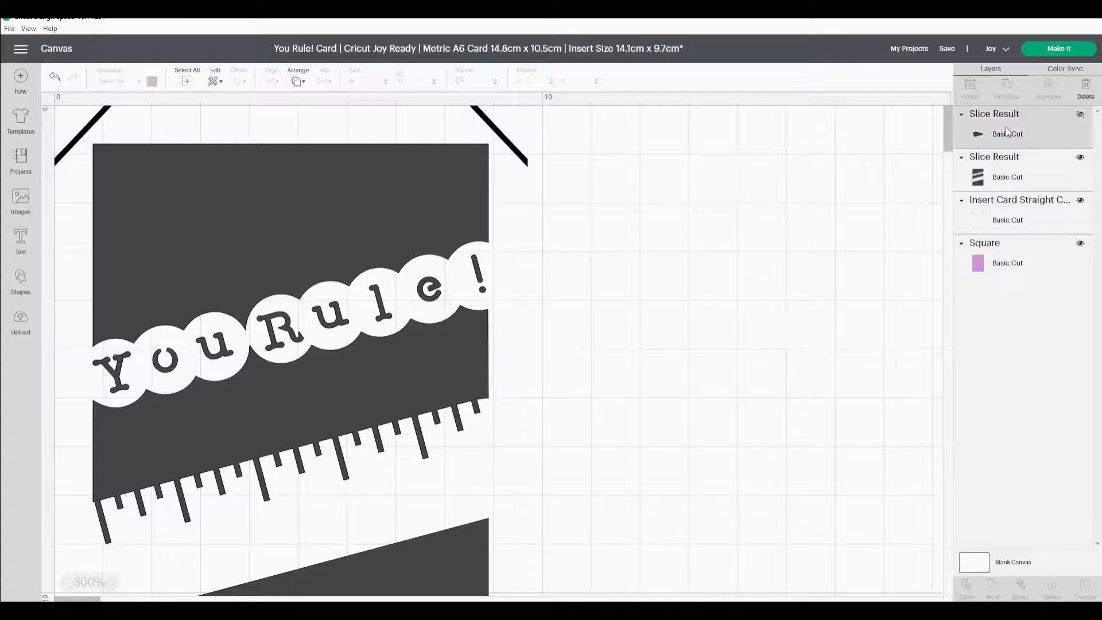
pyautogui.press('Delete')
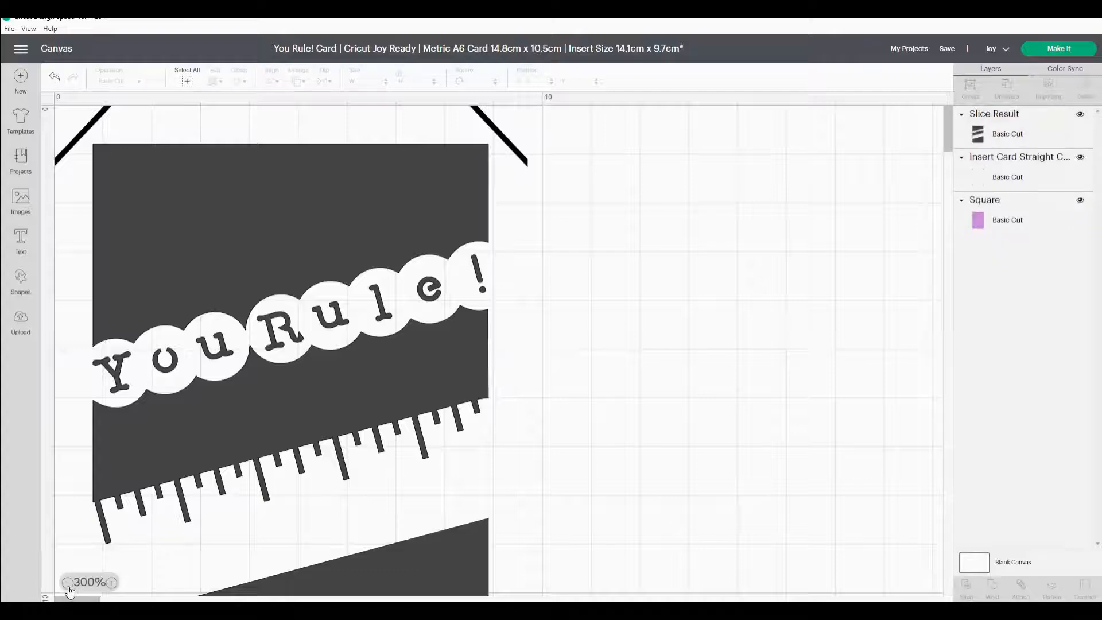
# Step: Save the finished card design to the existing project
pyautogui.click(67, 582)
pyautogui.click(68, 582)
pyautogui.click(67, 582)
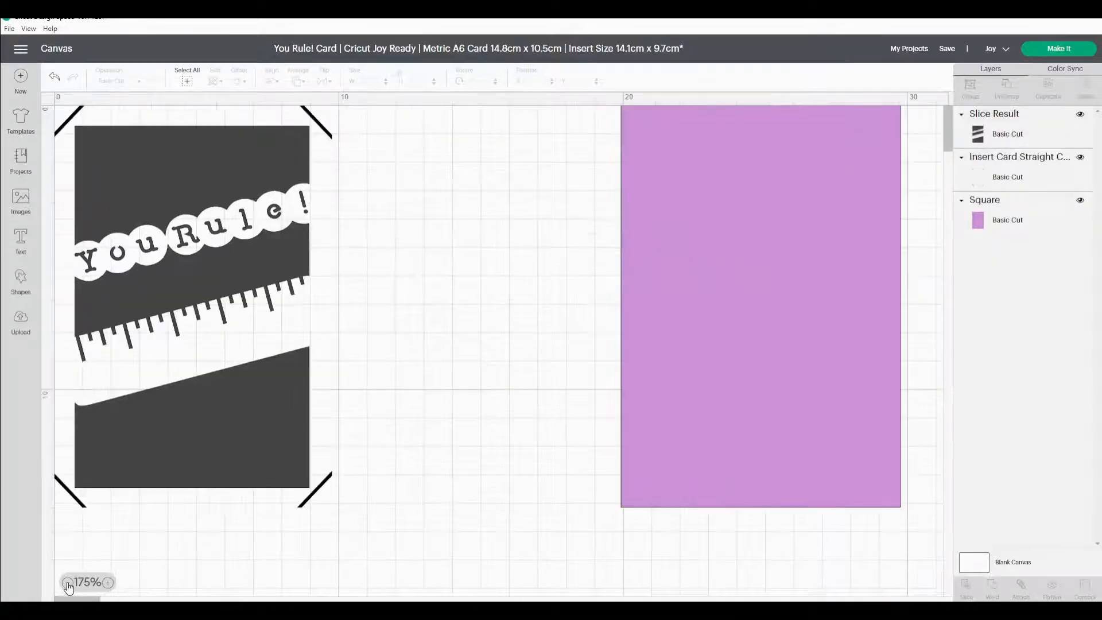
pyautogui.click(68, 583)
pyautogui.click(67, 583)
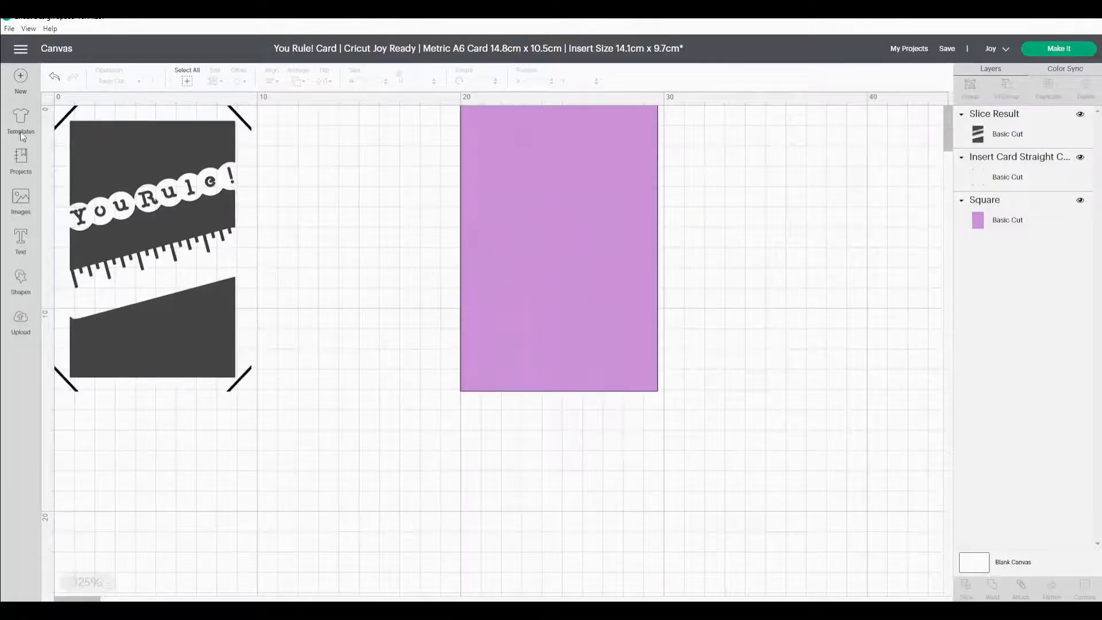
pyautogui.click(946, 50)
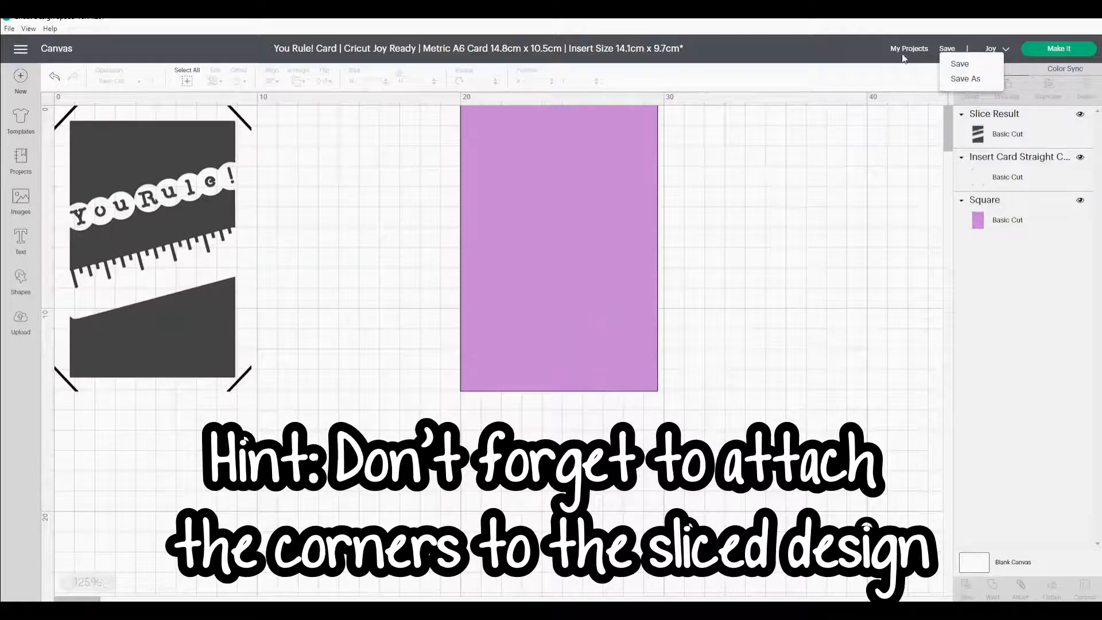
pyautogui.click(960, 64)
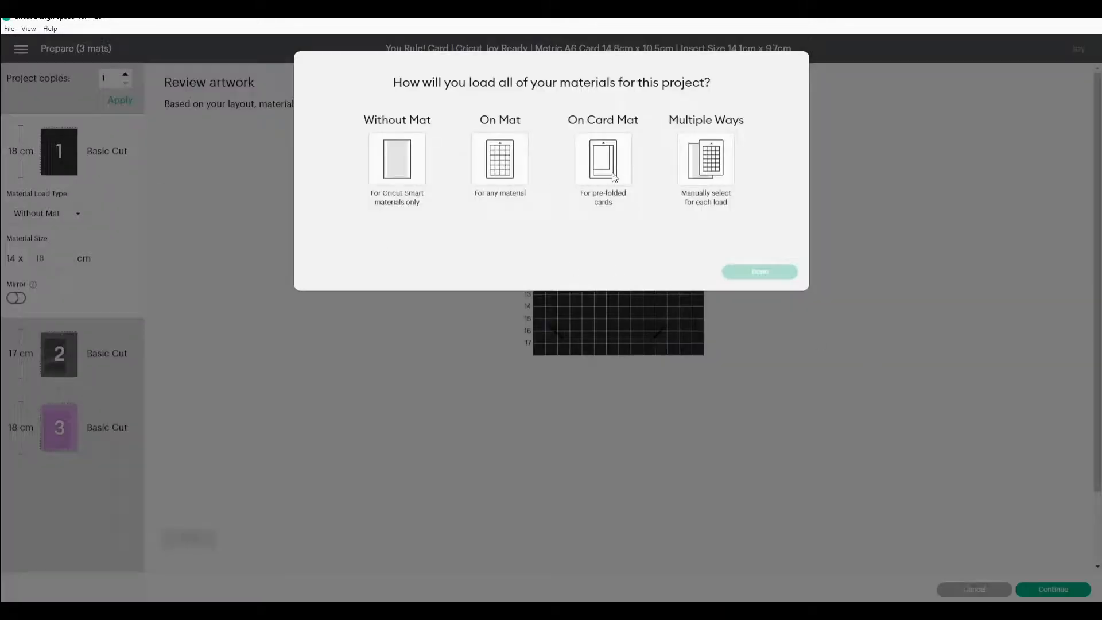
# Step: Choose Multiple Ways for loading the materials and set the first mat's load type to On Card Mat
pyautogui.click(696, 167)
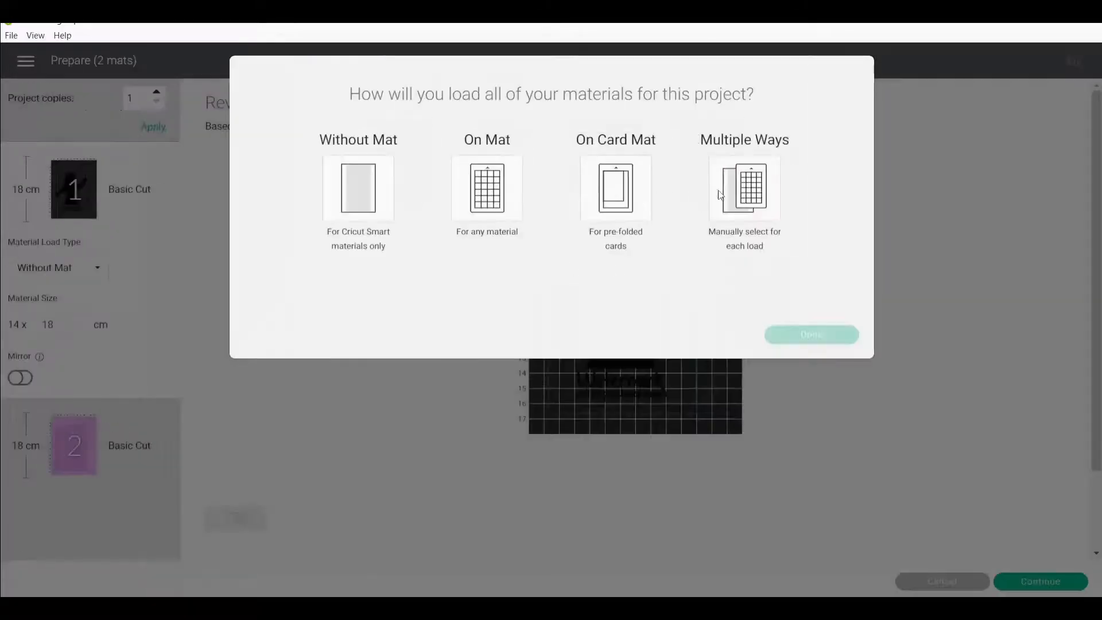
pyautogui.click(719, 195)
pyautogui.click(796, 335)
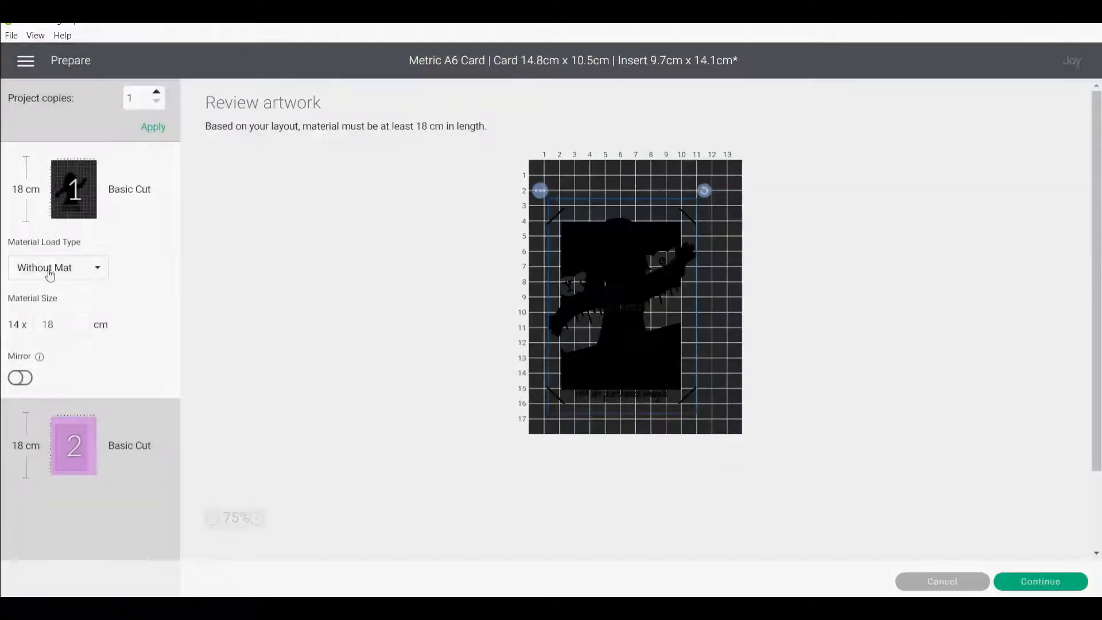
pyautogui.click(52, 273)
pyautogui.click(46, 332)
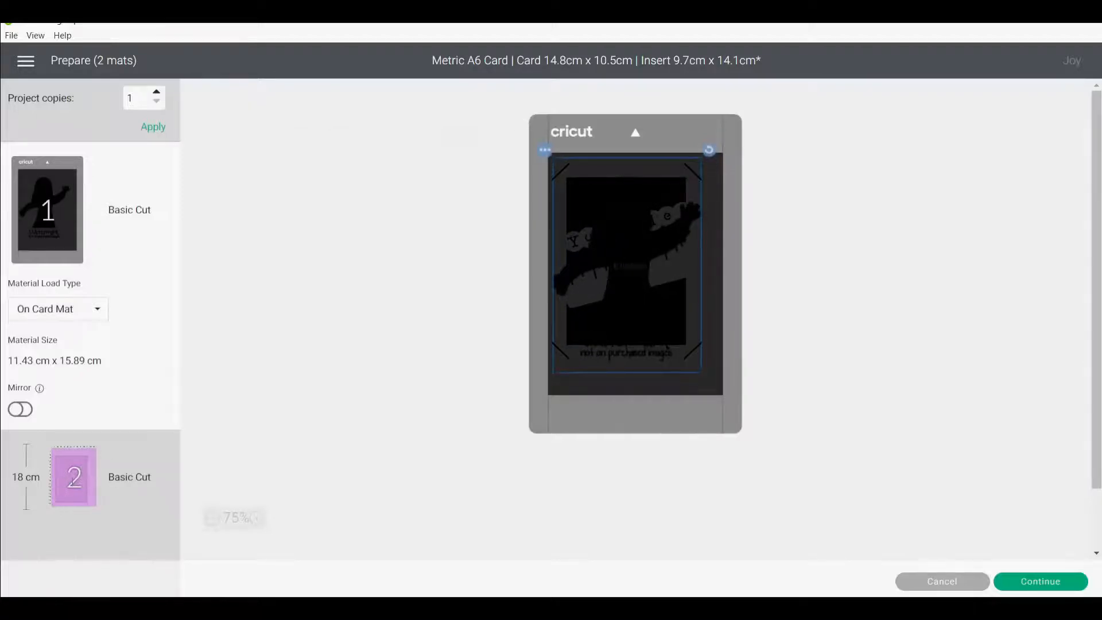
# Step: Set the purple insert mat's load type to On Mat and continue from the first mat to the machine connection stage
pyautogui.click(75, 485)
pyautogui.click(69, 404)
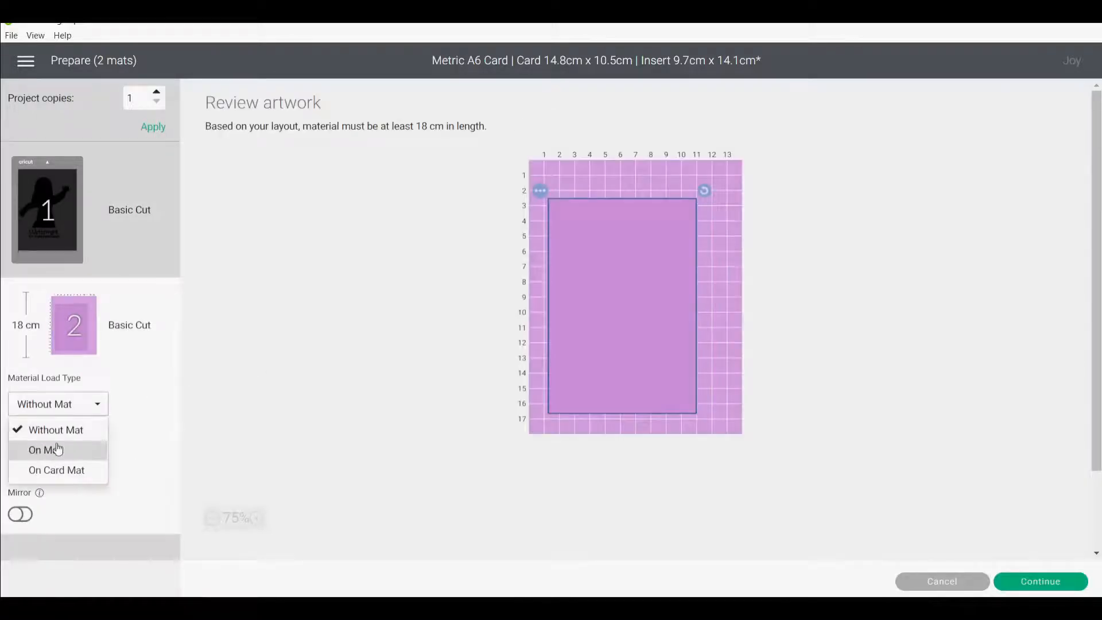
pyautogui.click(54, 450)
pyautogui.moveTo(598, 279); pyautogui.dragTo(519, 219)
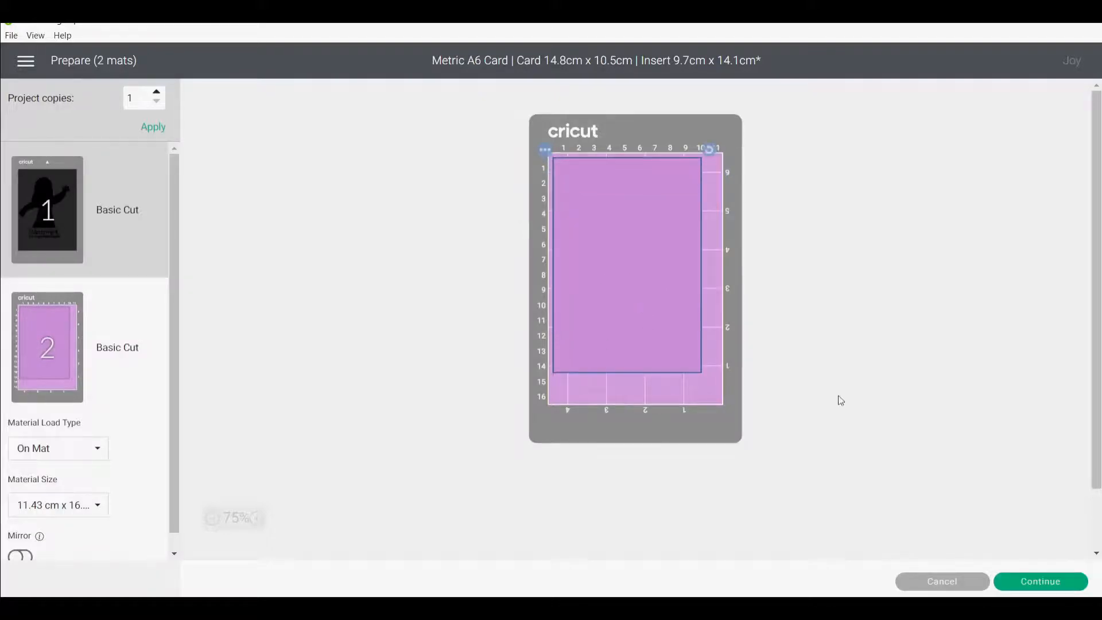
pyautogui.click(67, 212)
pyautogui.click(1040, 581)
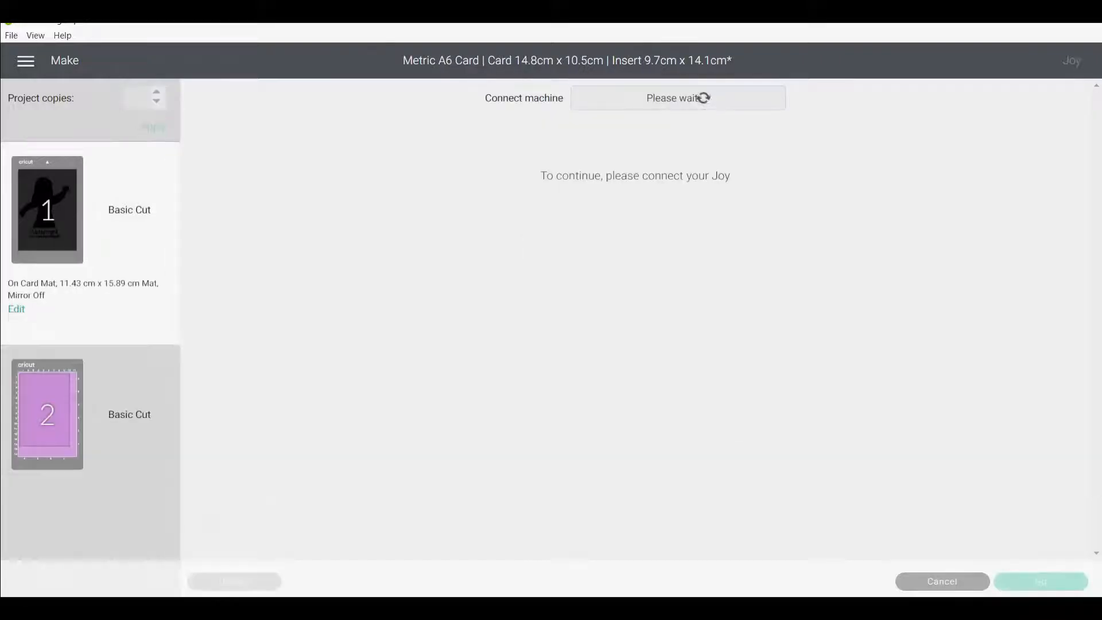